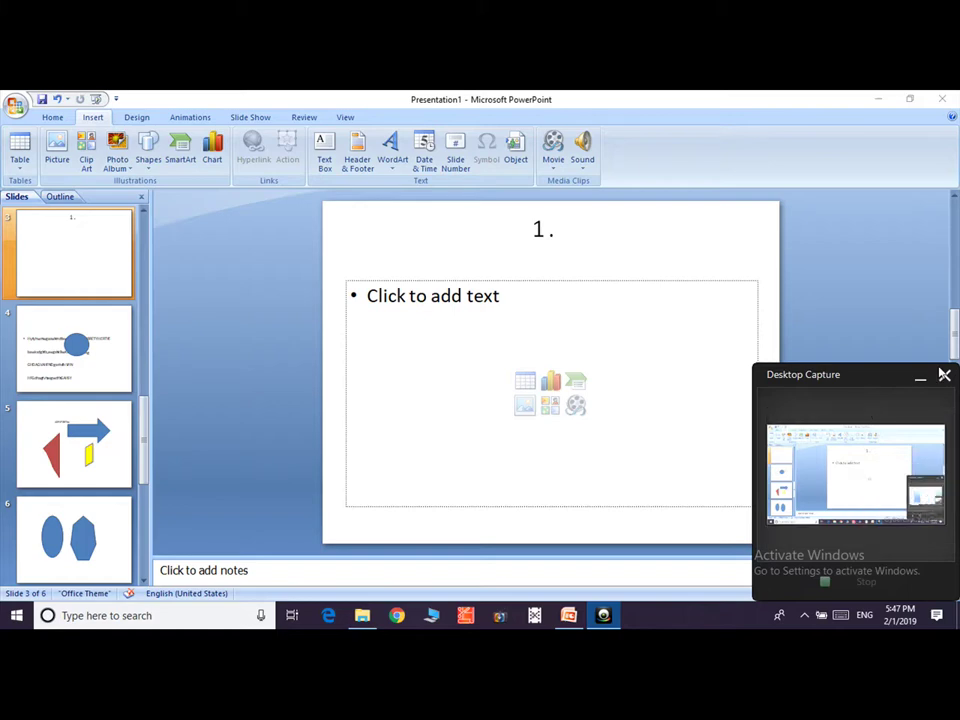
# Insert an 8x6 table on slide 3 and enter 'saf' and 'stser' in the first two header cells
pyautogui.click(920, 380)
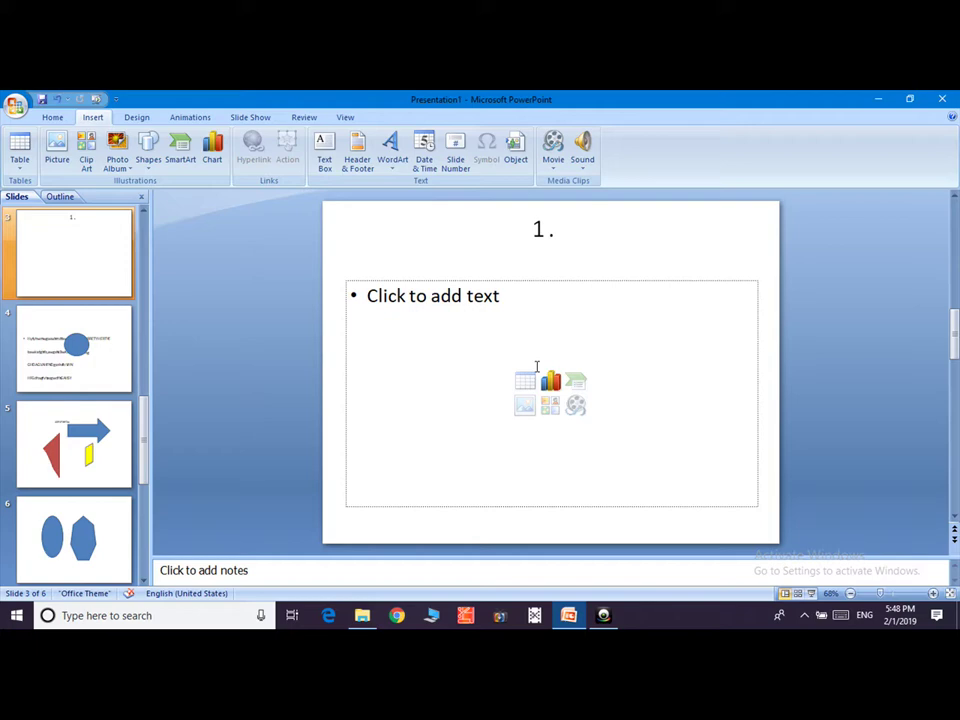
pyautogui.click(20, 152)
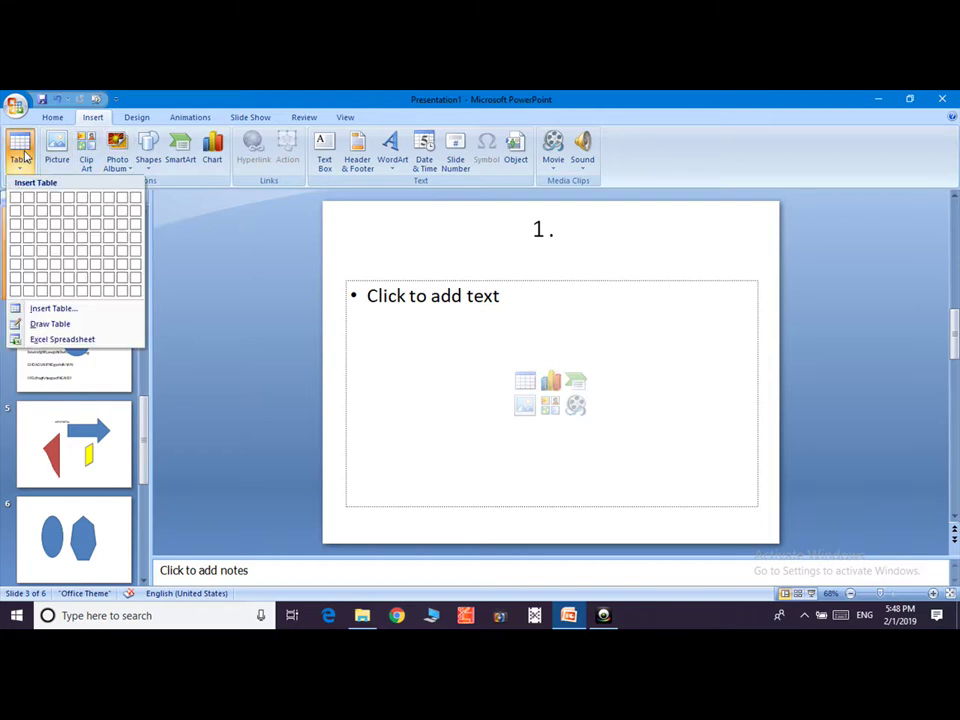
pyautogui.click(104, 266)
pyautogui.write('saf')
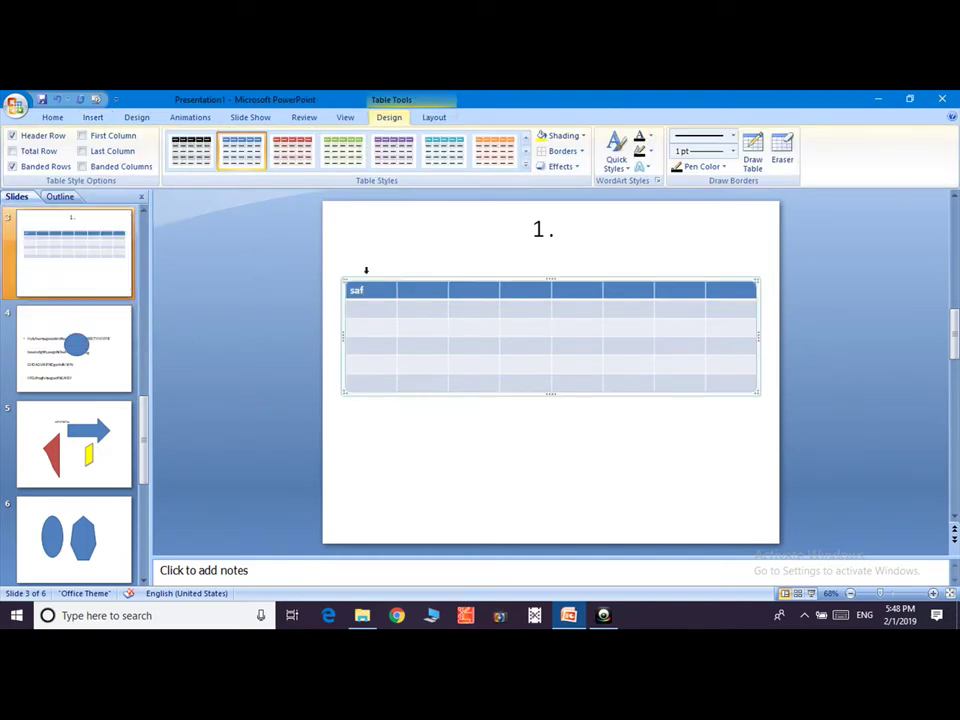
pyautogui.write('tser')
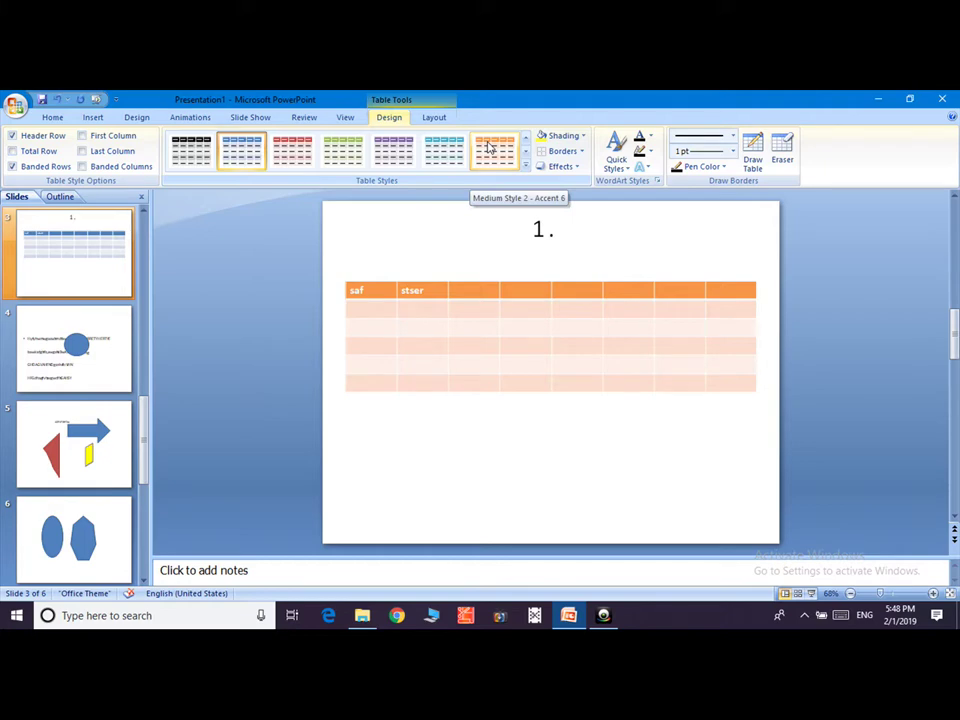
# Turn on Total Row, First Column and Last Column and apply the purple Medium Style 2 - Accent 4
pyautogui.click(12, 151)
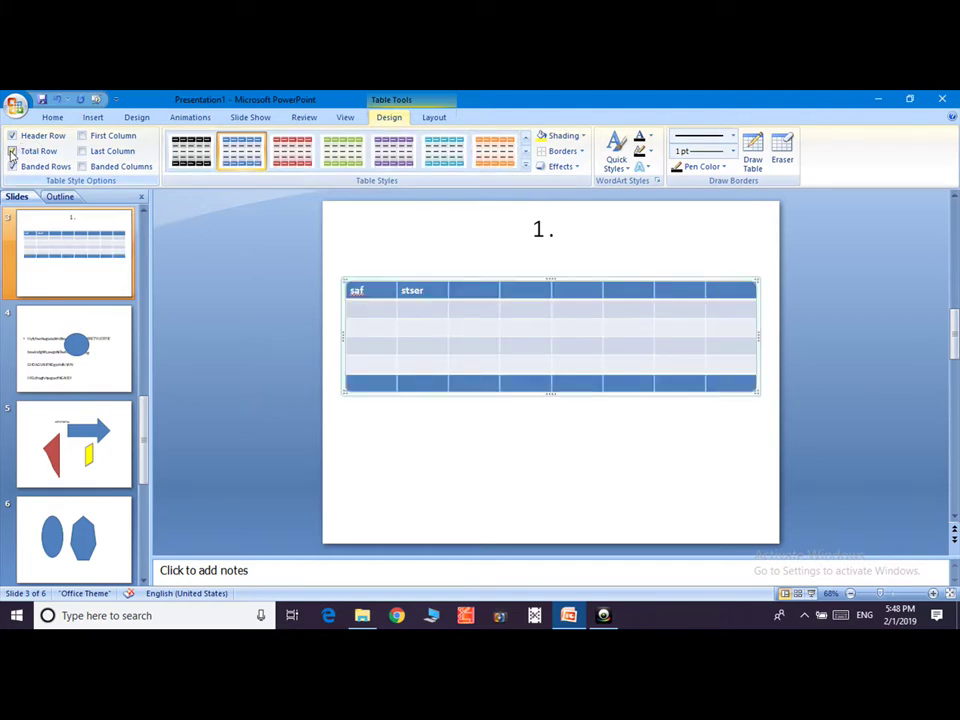
pyautogui.click(82, 135)
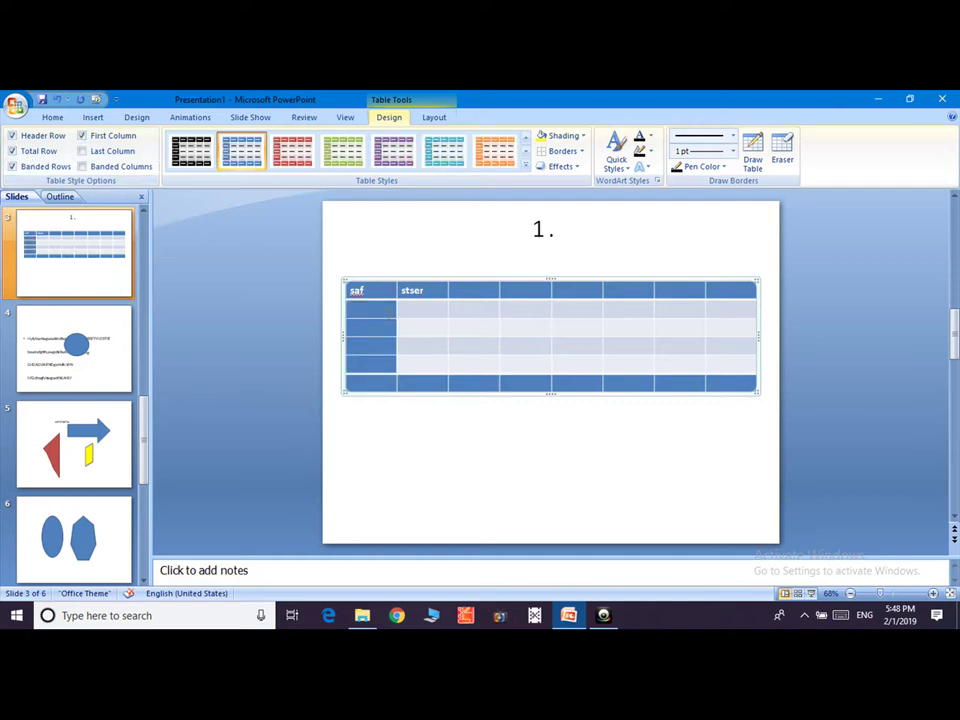
pyautogui.click(82, 151)
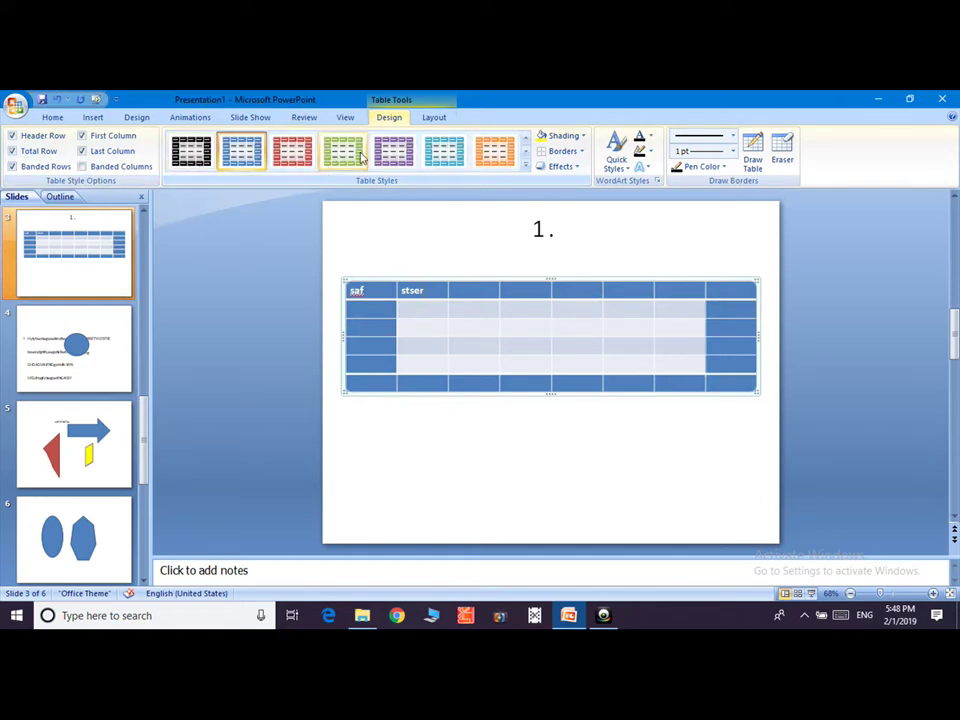
pyautogui.click(419, 156)
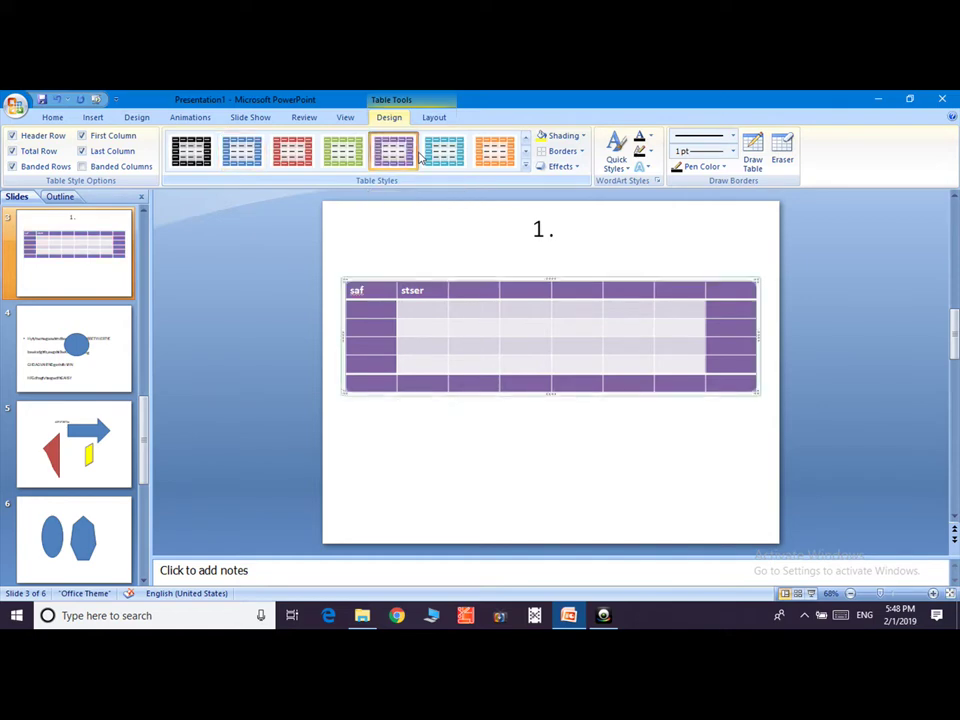
# Put an outside border around the stser cell, leaving its shading unchanged
pyautogui.click(583, 138)
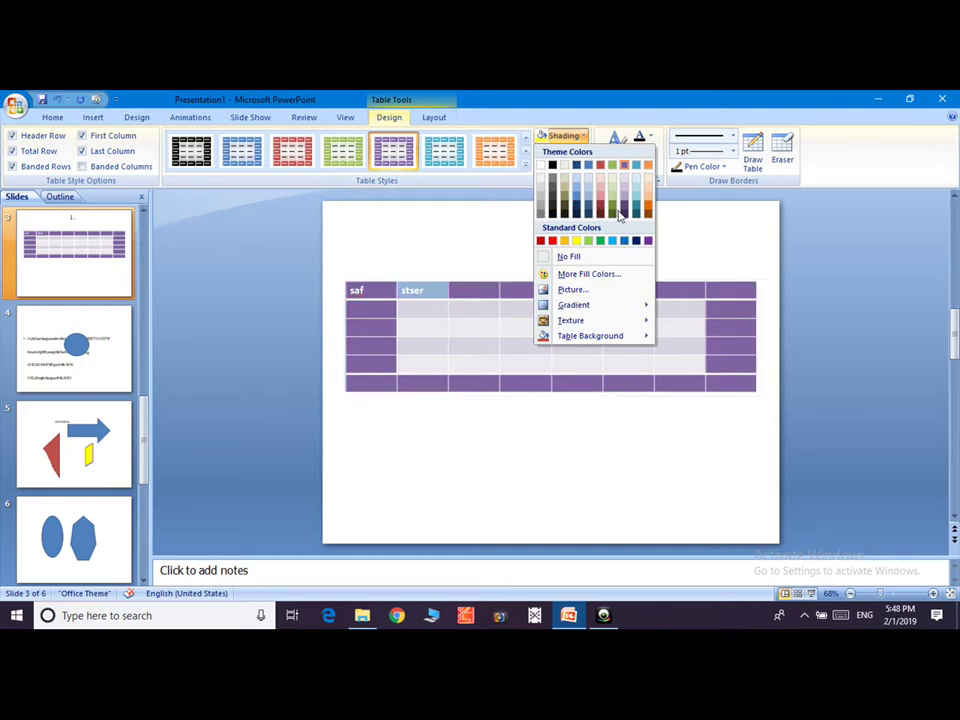
pyautogui.press('Escape')
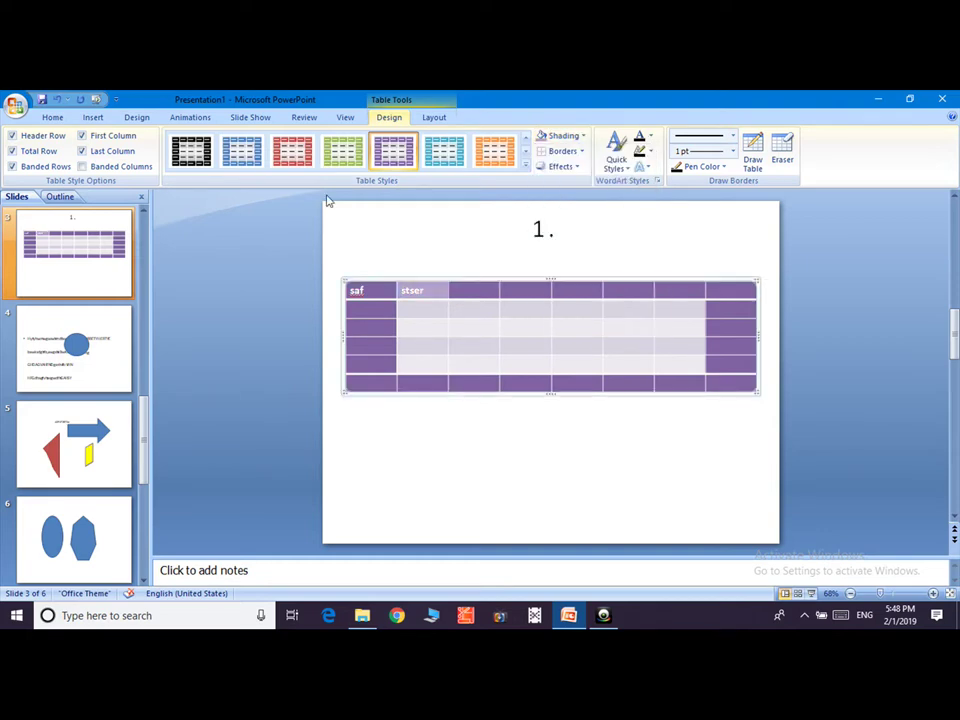
pyautogui.click(583, 152)
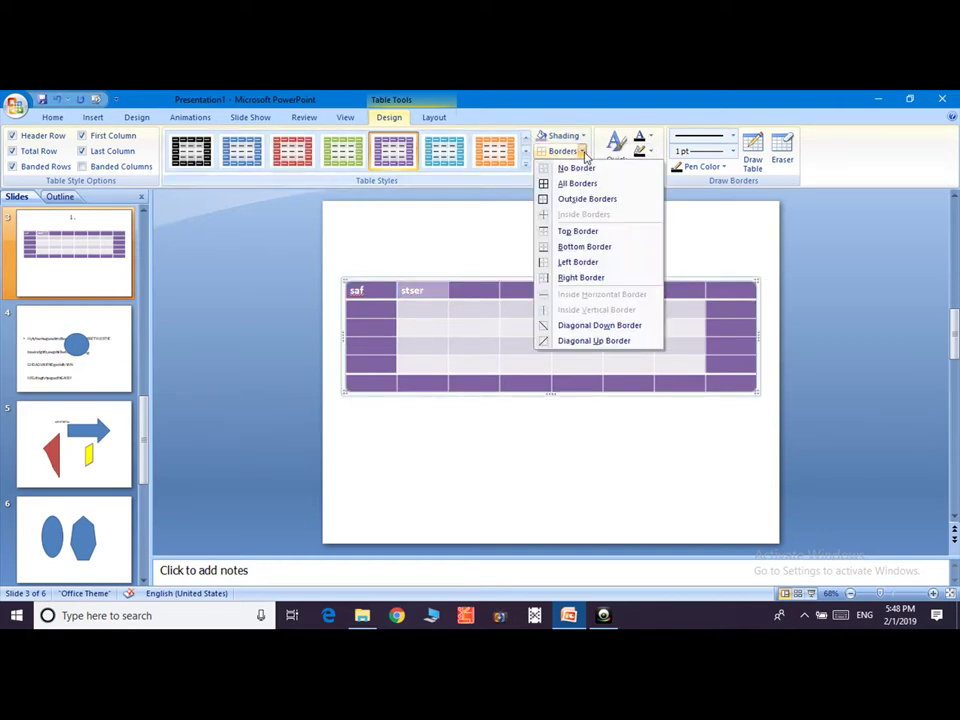
pyautogui.click(565, 199)
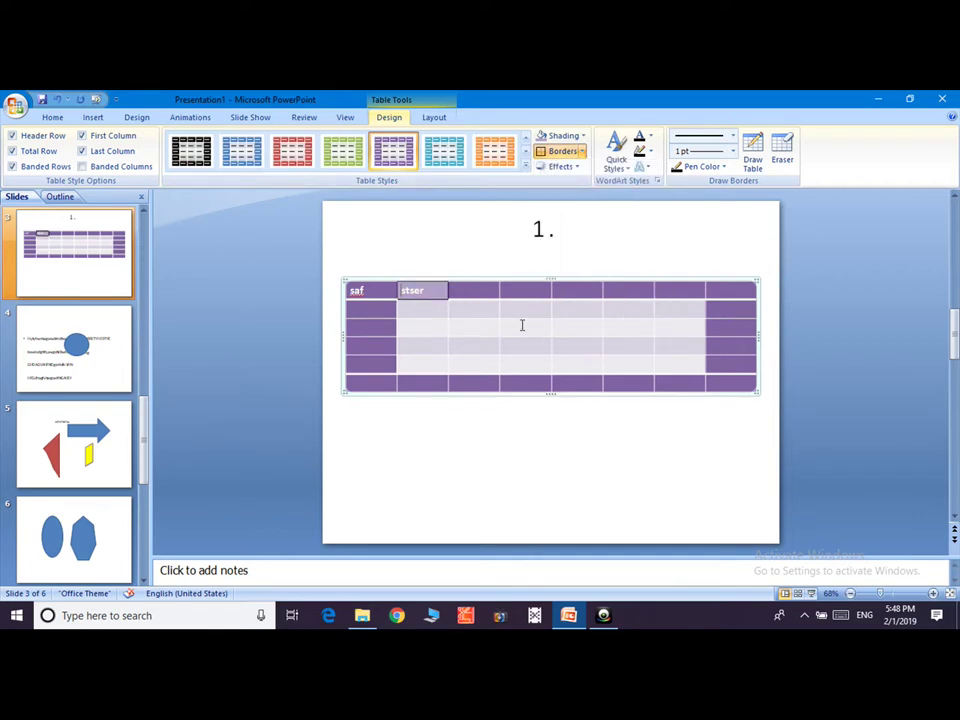
# Keep the table free of reflection and give the stser text a WordArt Quick Style
pyautogui.click(570, 167)
pyautogui.moveTo(578, 258)
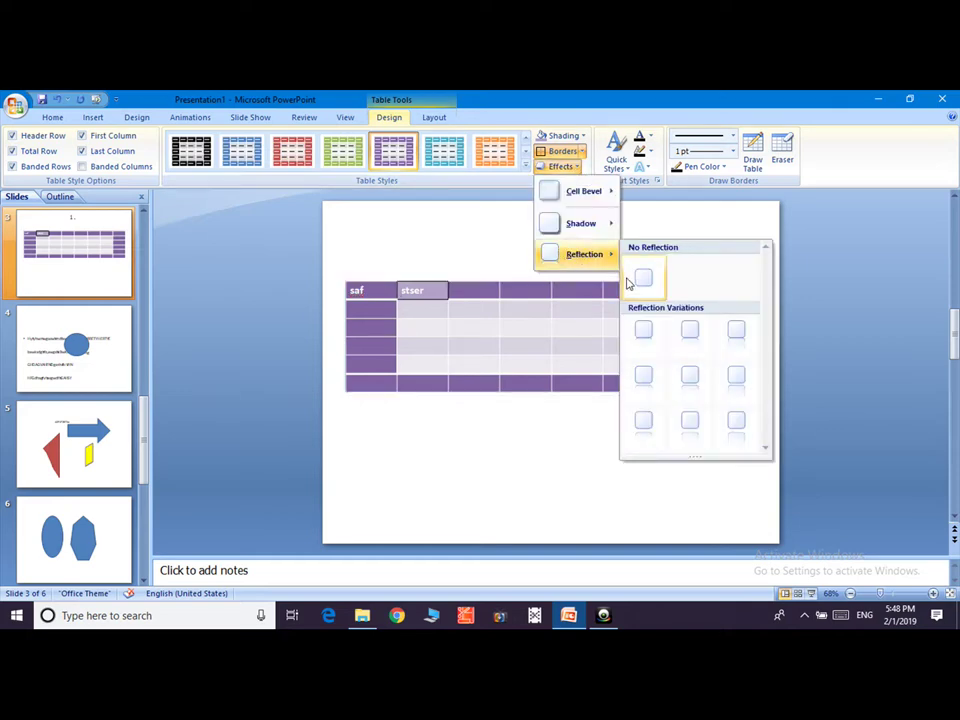
pyautogui.click(635, 279)
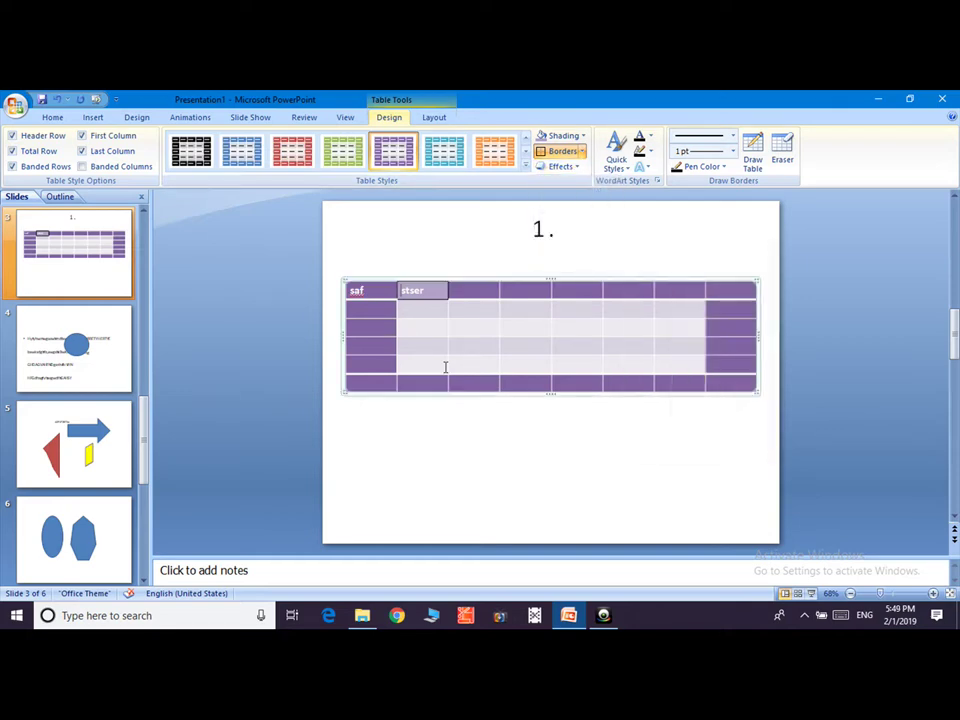
pyautogui.click(619, 174)
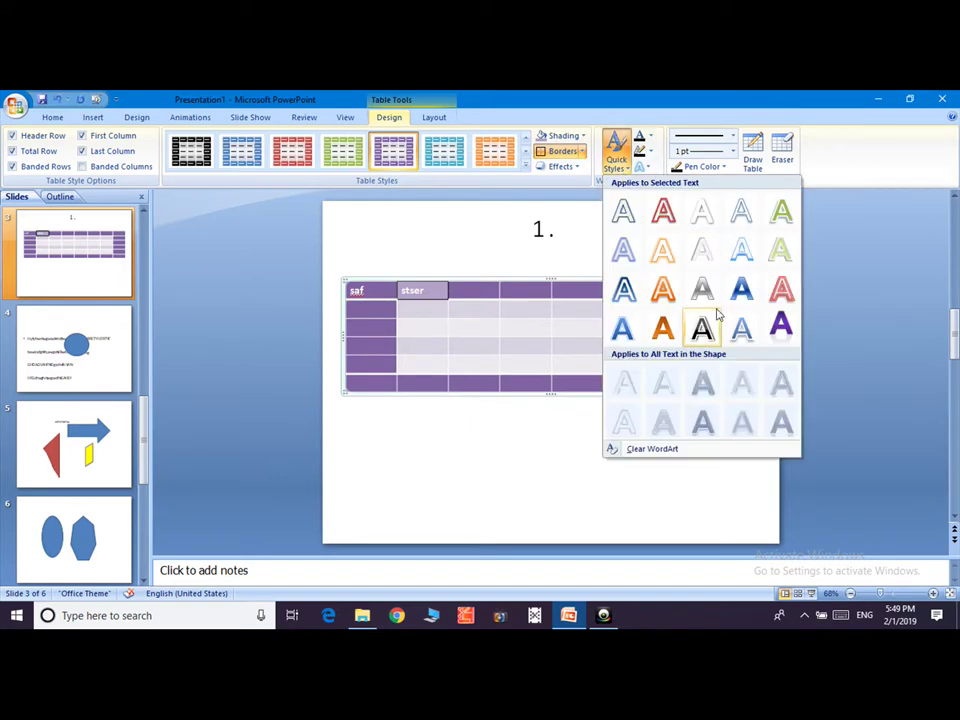
pyautogui.click(702, 326)
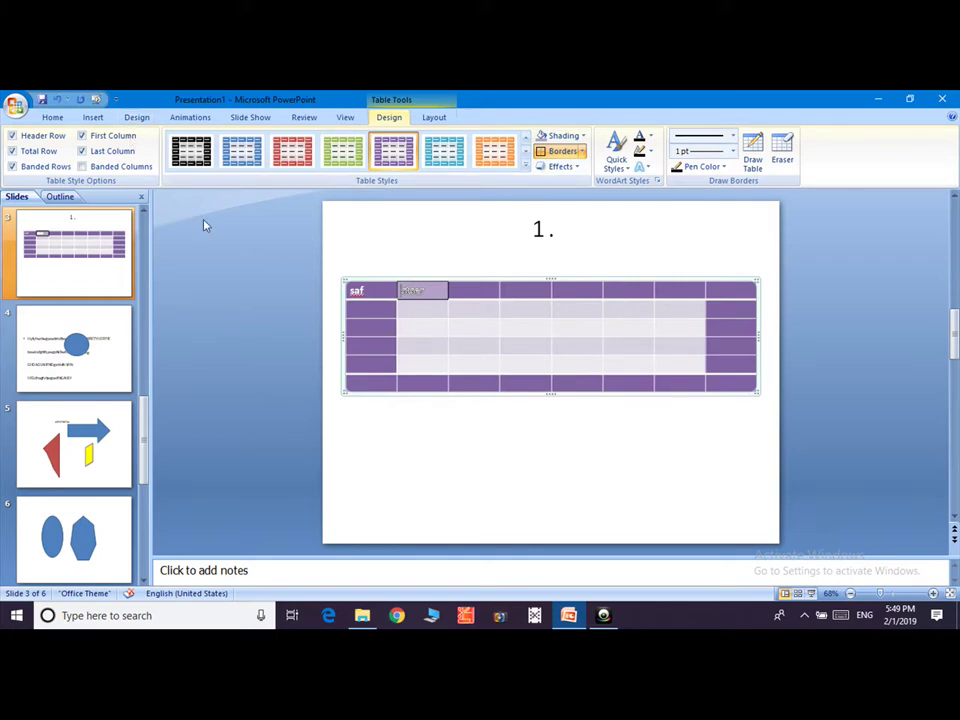
# Insert the picture IMG-20180929-WA0023 onto slide 3
pyautogui.click(92, 118)
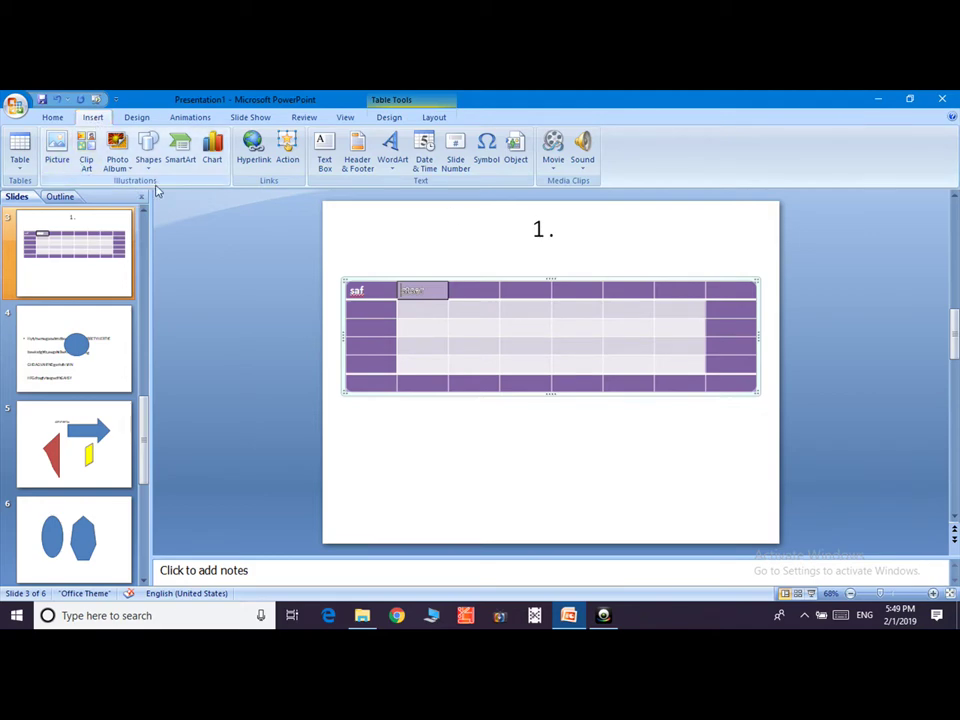
pyautogui.click(57, 158)
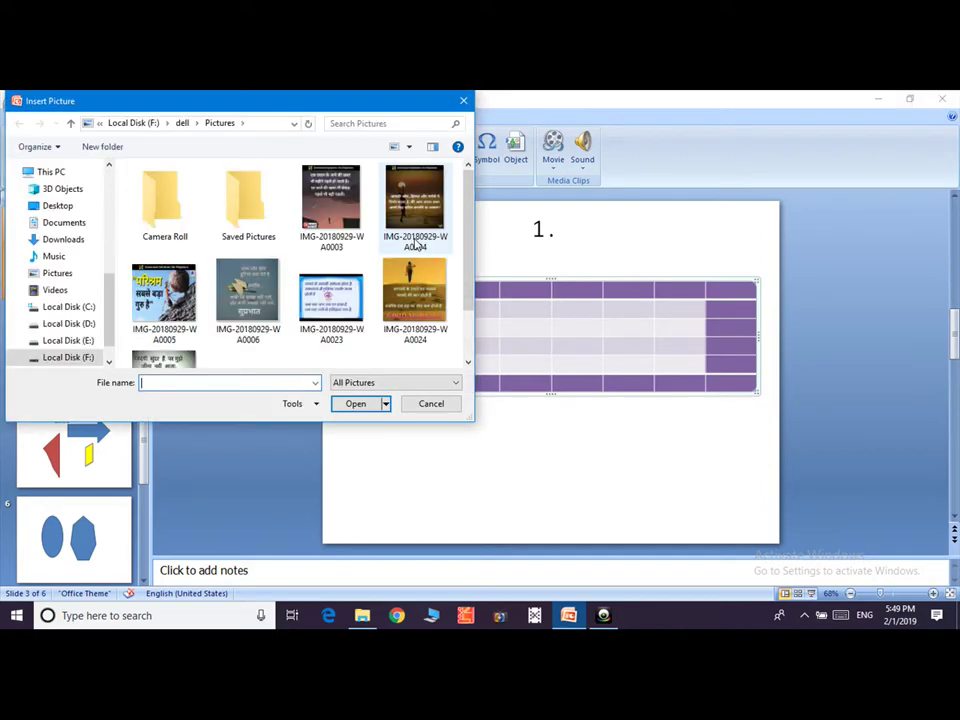
pyautogui.click(333, 310)
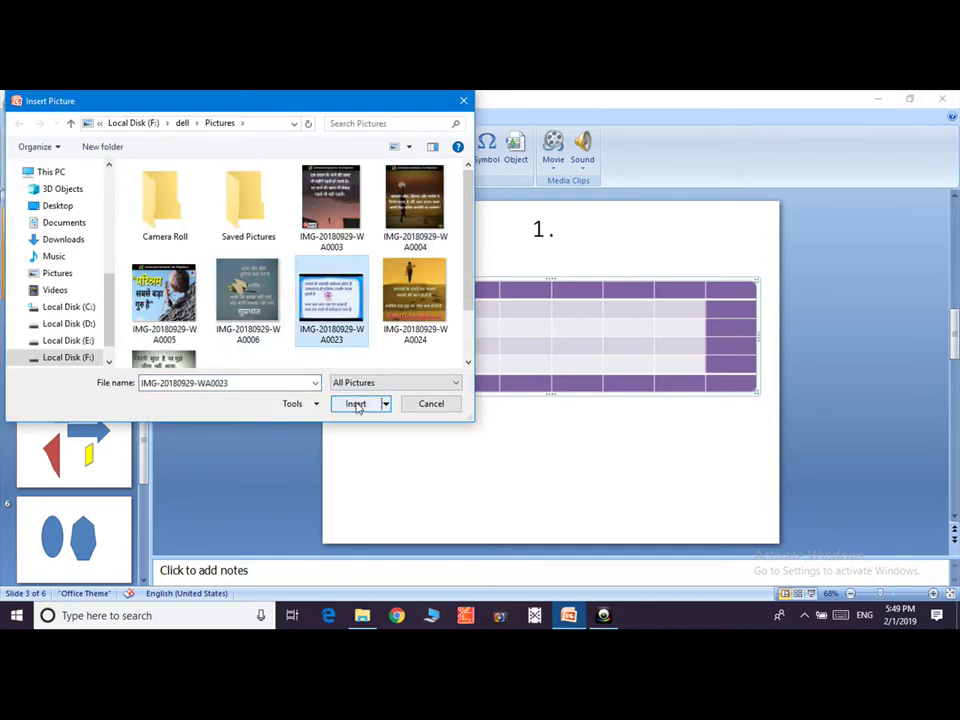
pyautogui.click(356, 403)
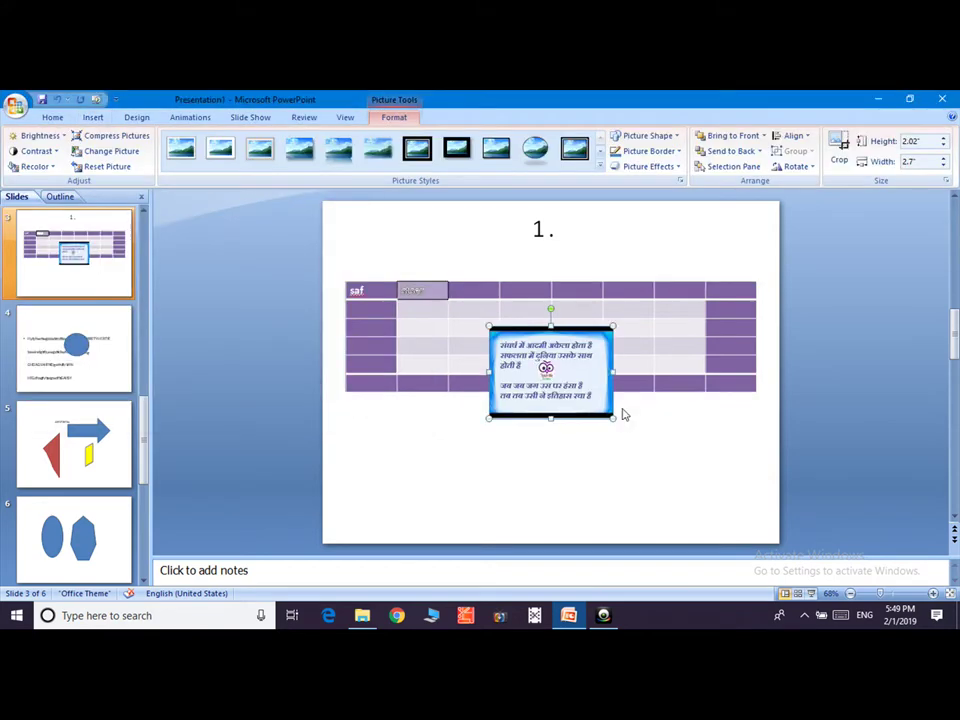
# Enlarge the picture to 3.18 x 4.24 inches and recolour it in the green Dark Variation
pyautogui.moveTo(613, 418); pyautogui.dragTo(683, 470)
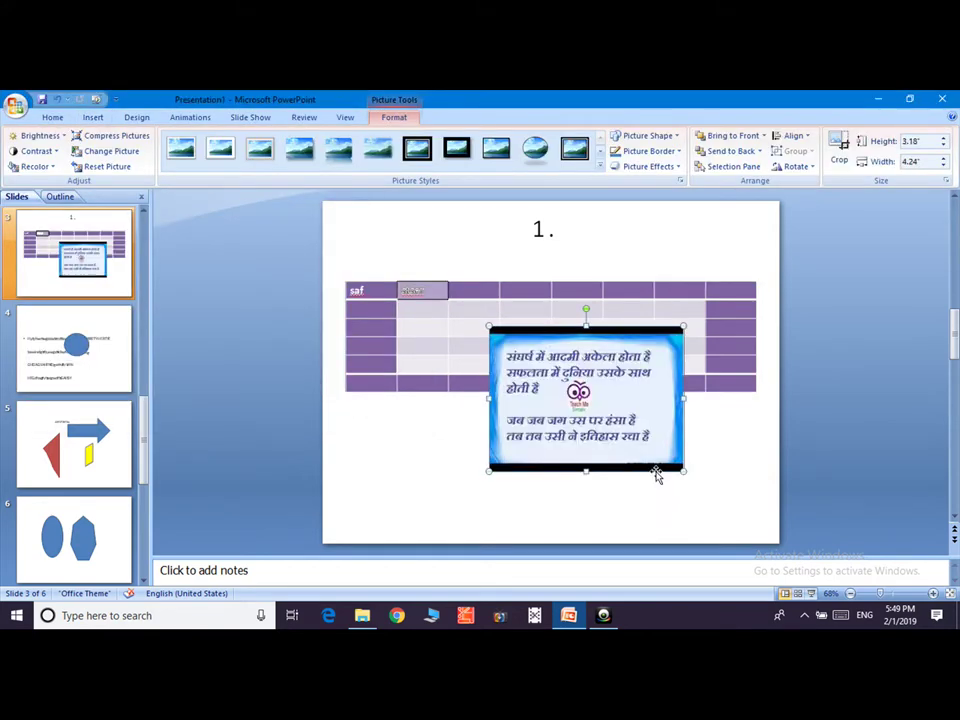
pyautogui.click(52, 137)
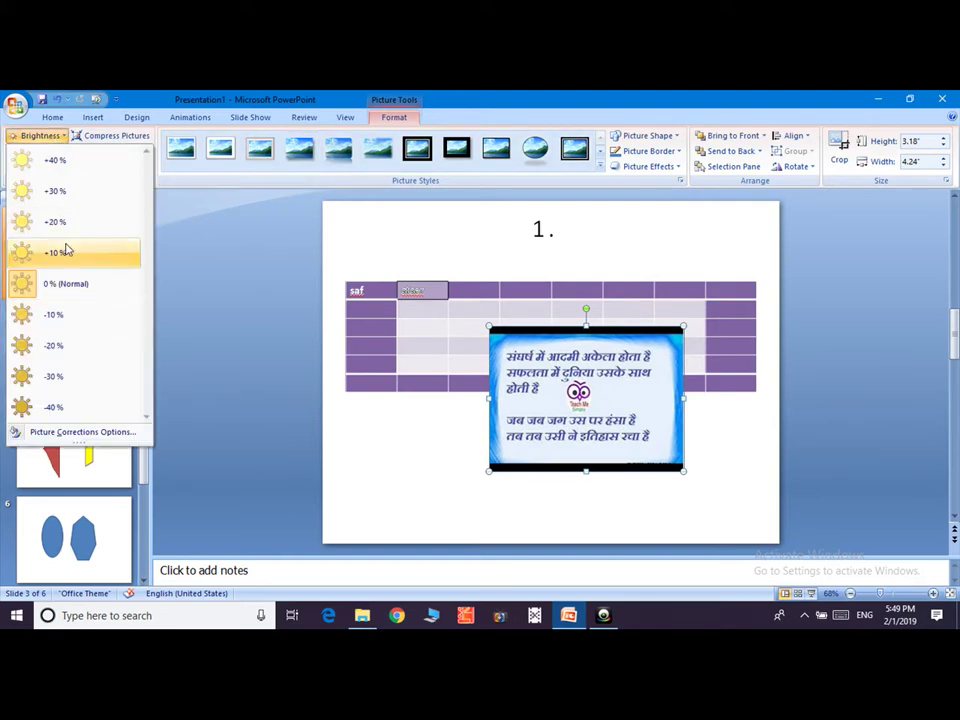
pyautogui.press('Escape')
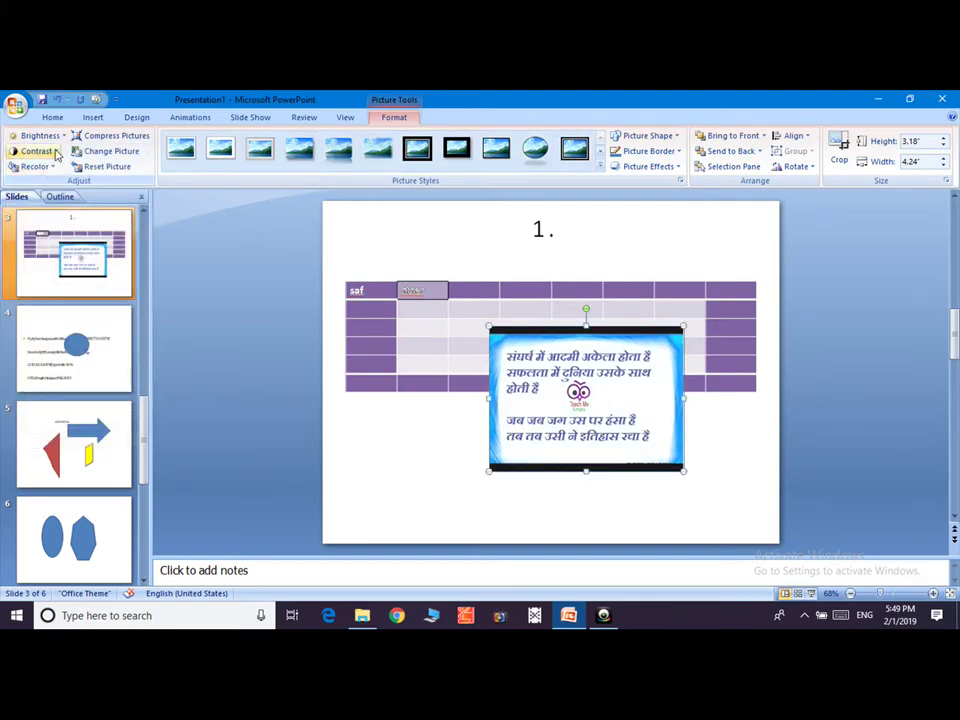
pyautogui.click(57, 151)
pyautogui.press('Escape')
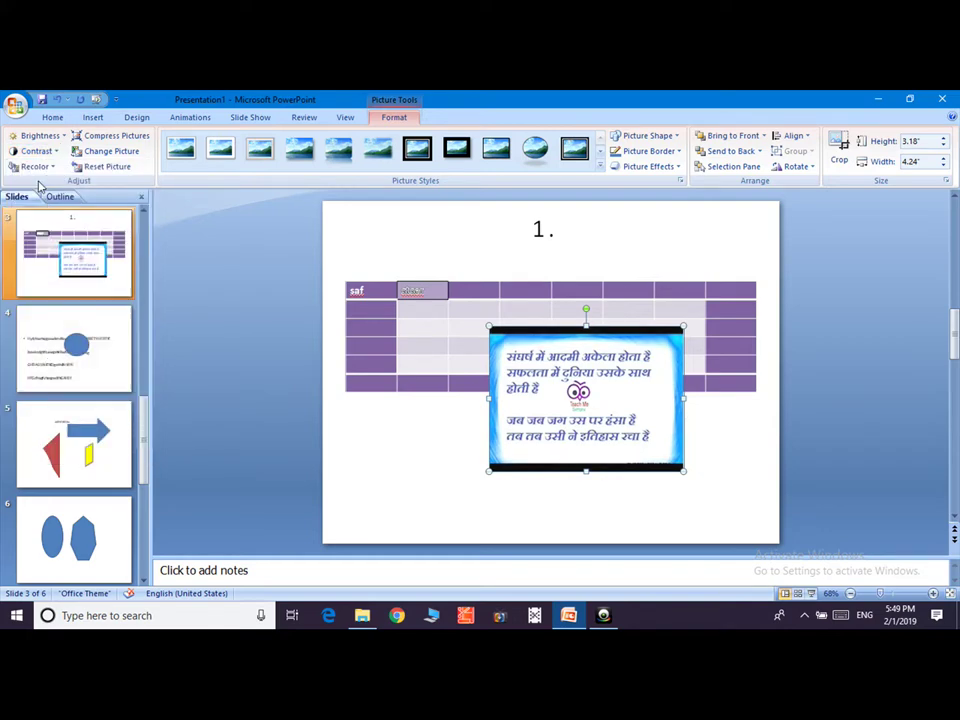
pyautogui.click(53, 170)
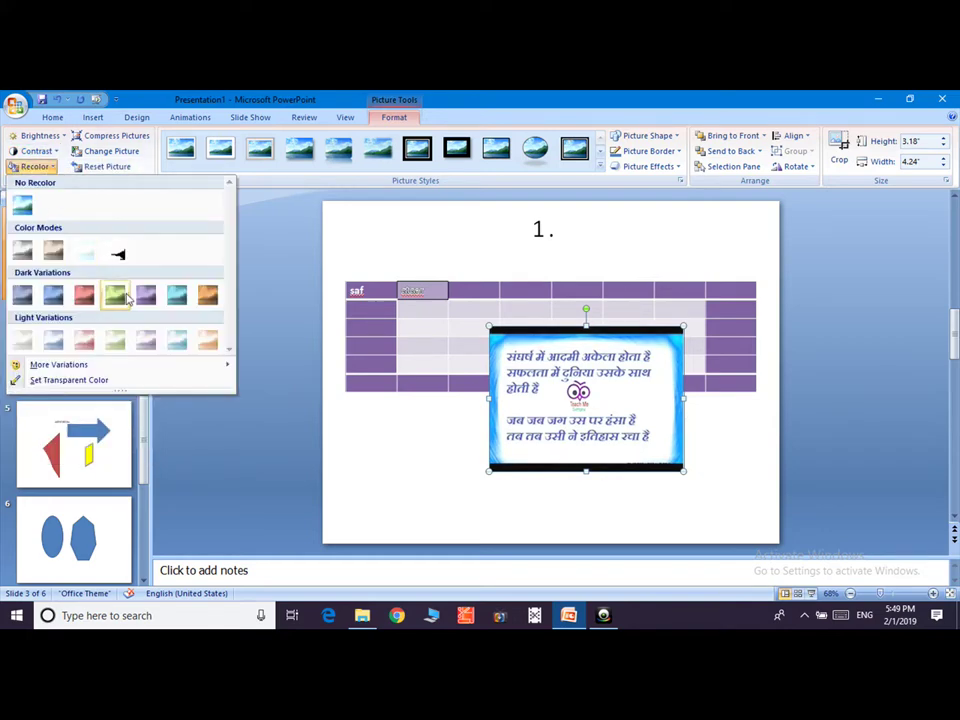
pyautogui.click(114, 294)
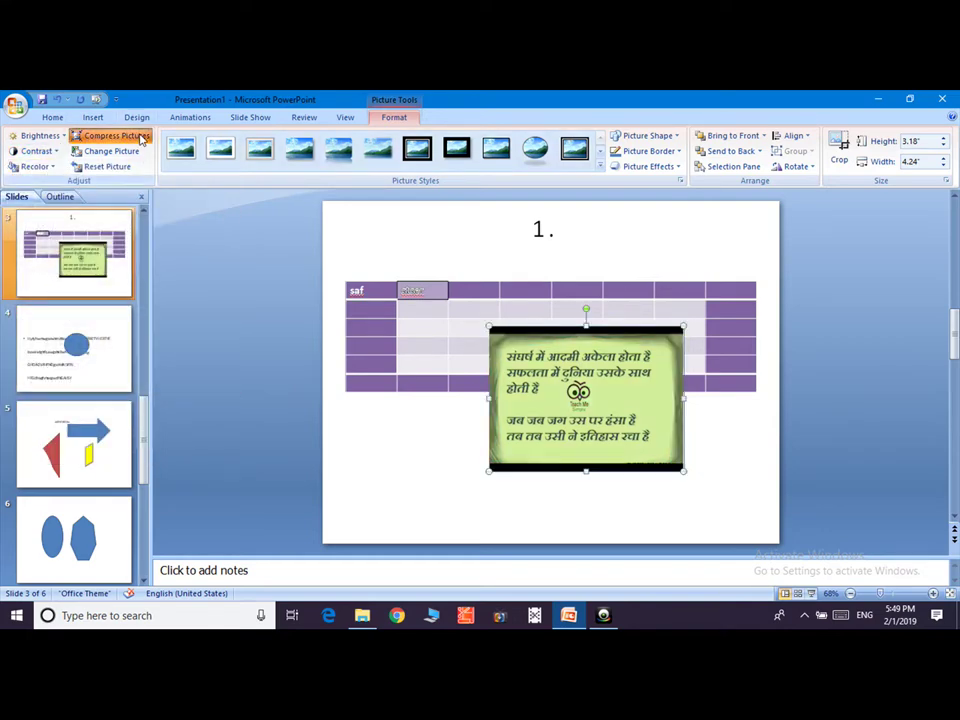
# Compress only the selected picture and shrink it to 2.88 x 3.85 inches
pyautogui.click(116, 135)
pyautogui.click(436, 351)
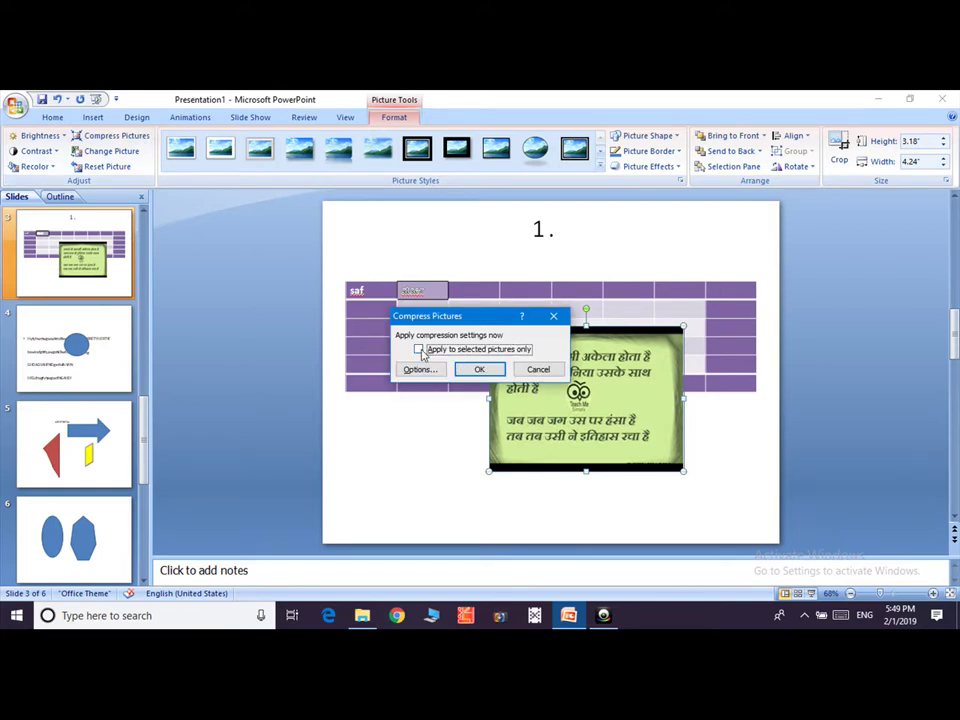
pyautogui.click(492, 371)
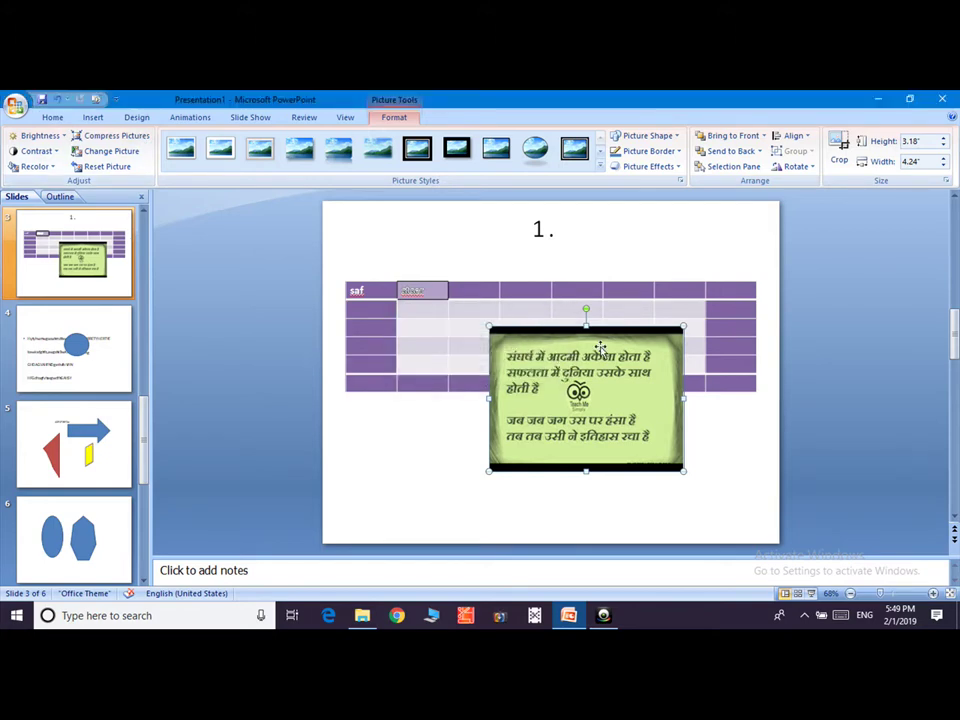
pyautogui.moveTo(680, 326); pyautogui.dragTo(668, 340)
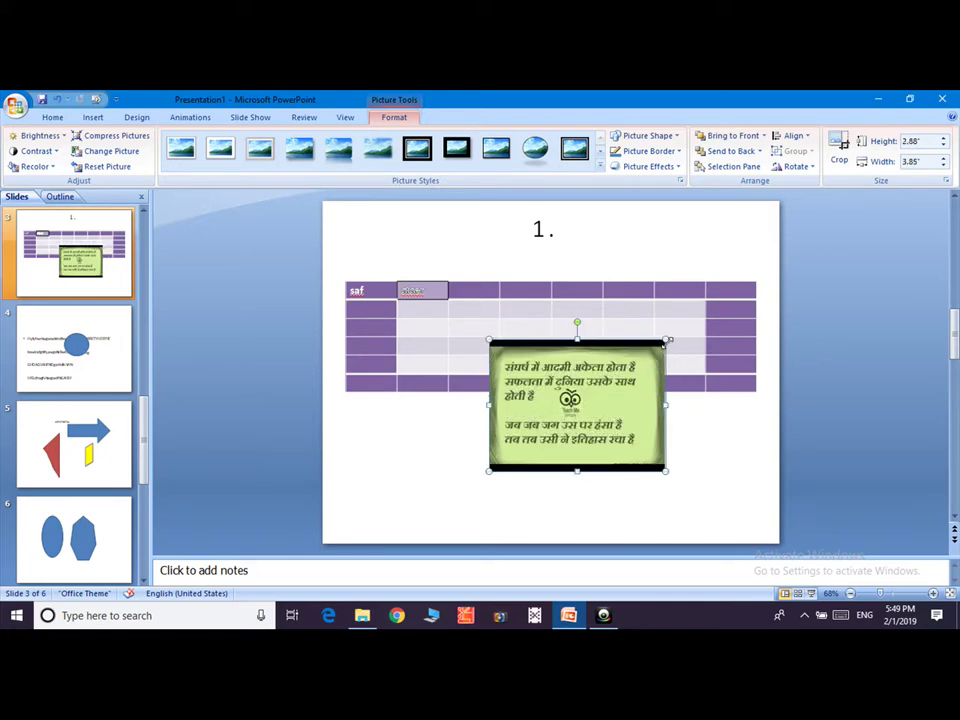
# Swap the picture for IMG-20180929-WA0006, reset it, and shrink it to about 4.09 x 4.15 inches
pyautogui.click(128, 157)
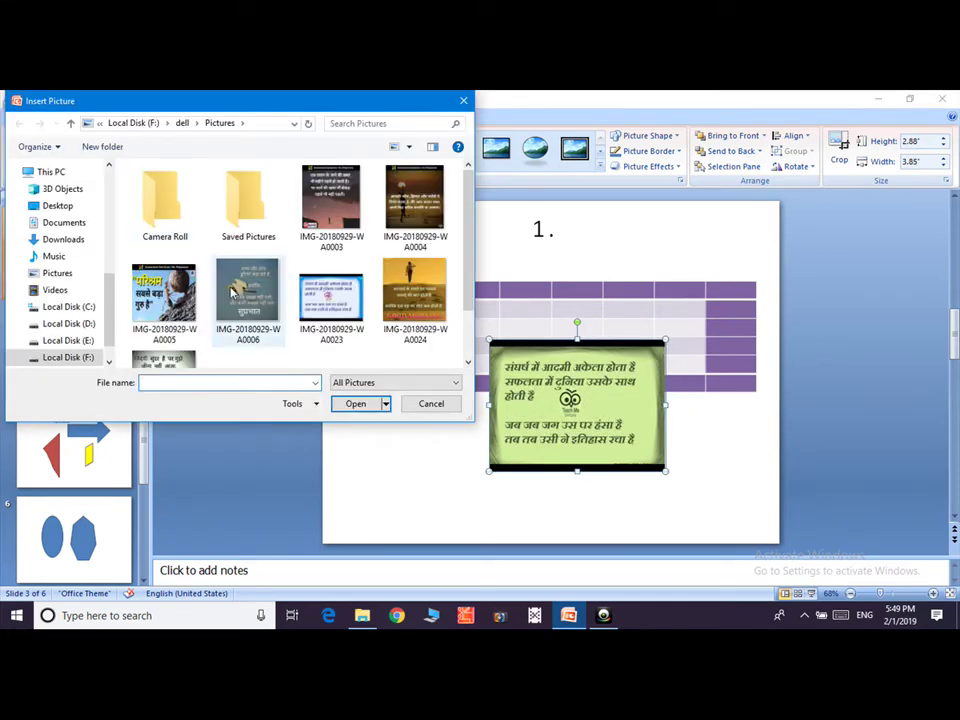
pyautogui.click(248, 294)
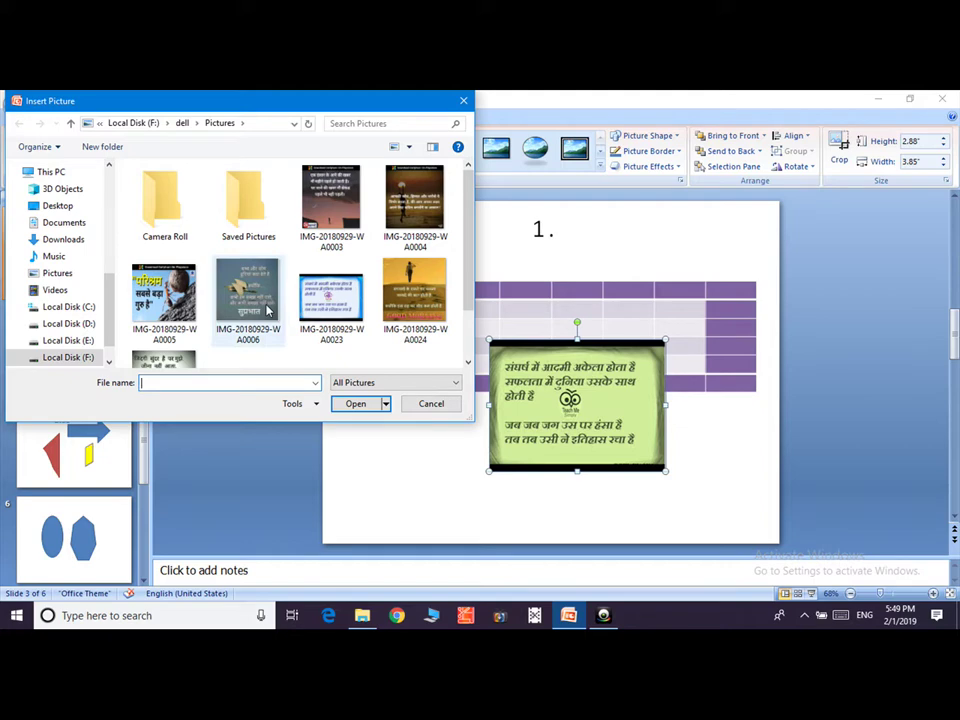
pyautogui.click(356, 404)
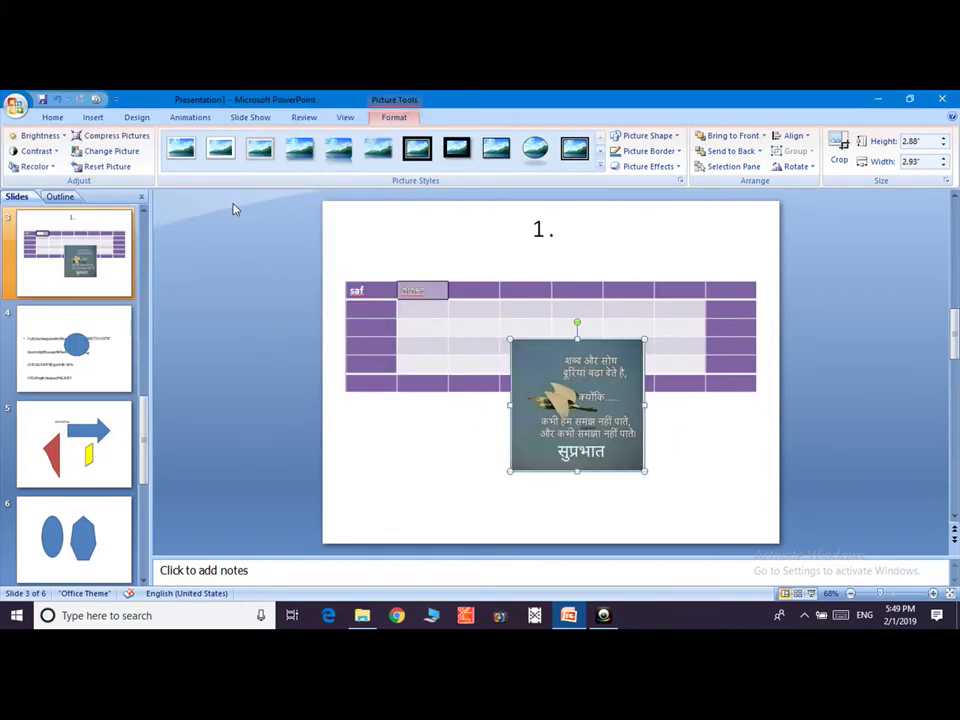
pyautogui.click(117, 166)
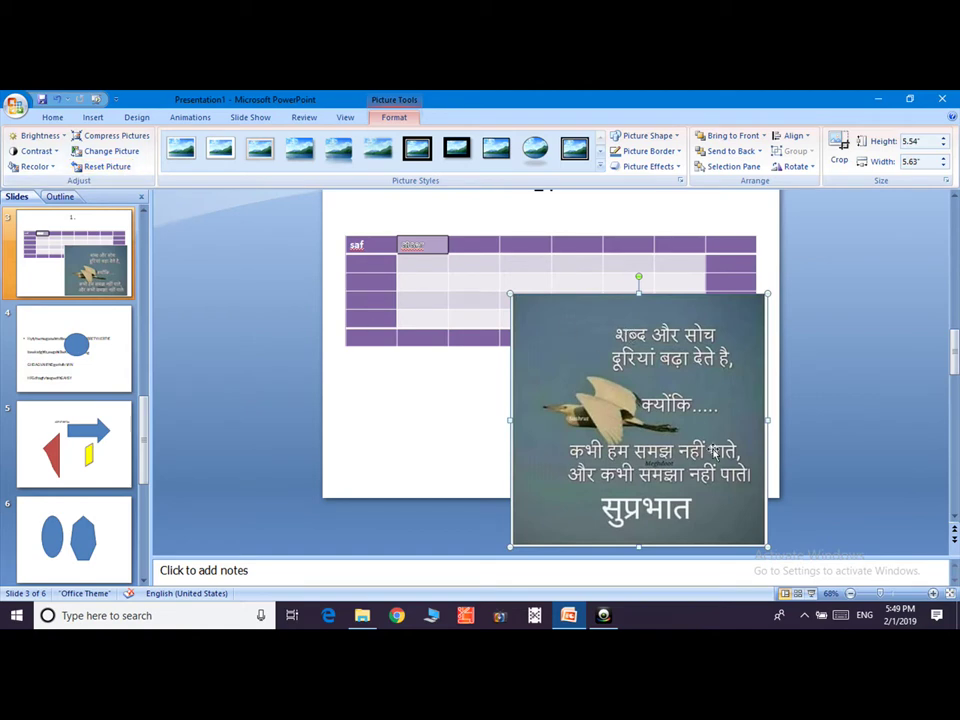
pyautogui.moveTo(510, 291); pyautogui.dragTo(578, 360)
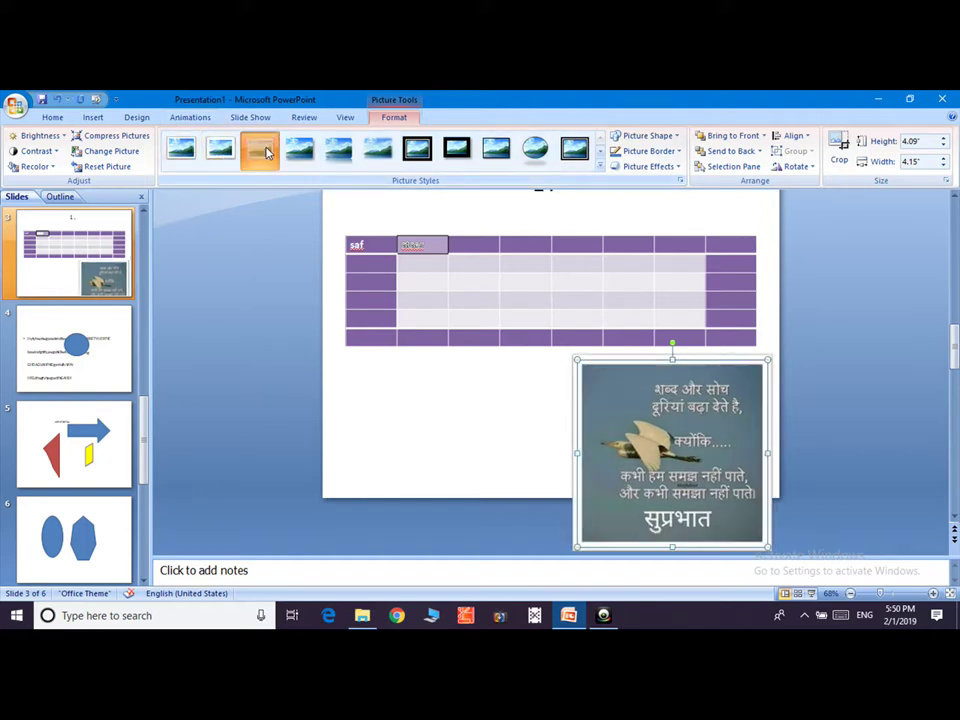
# Try several picture styles and settle on the beveled frame style
pyautogui.click(338, 150)
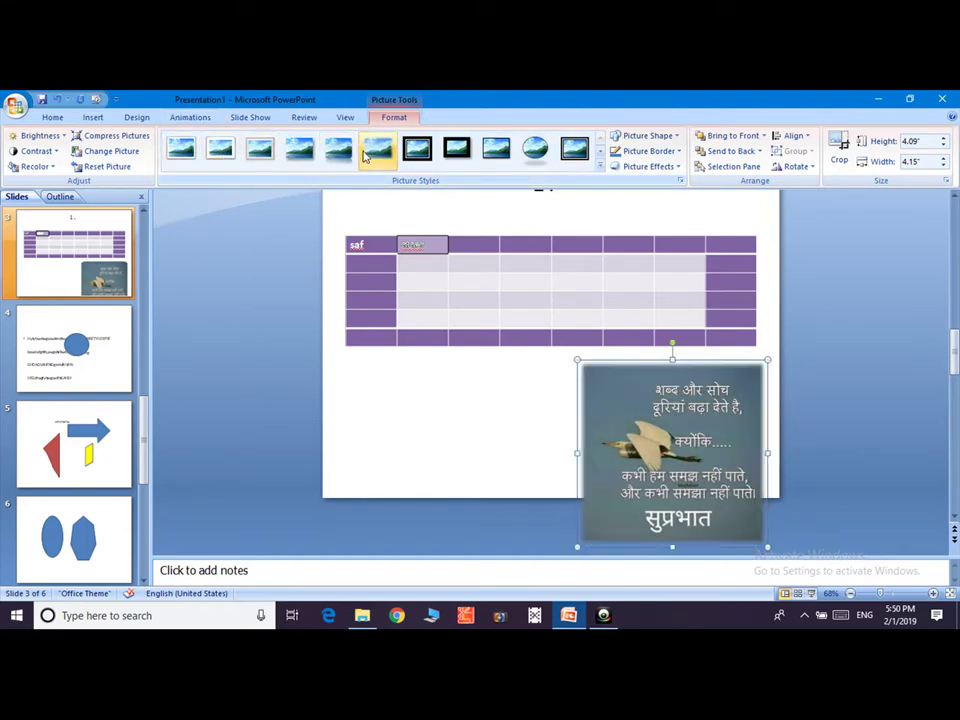
pyautogui.click(417, 150)
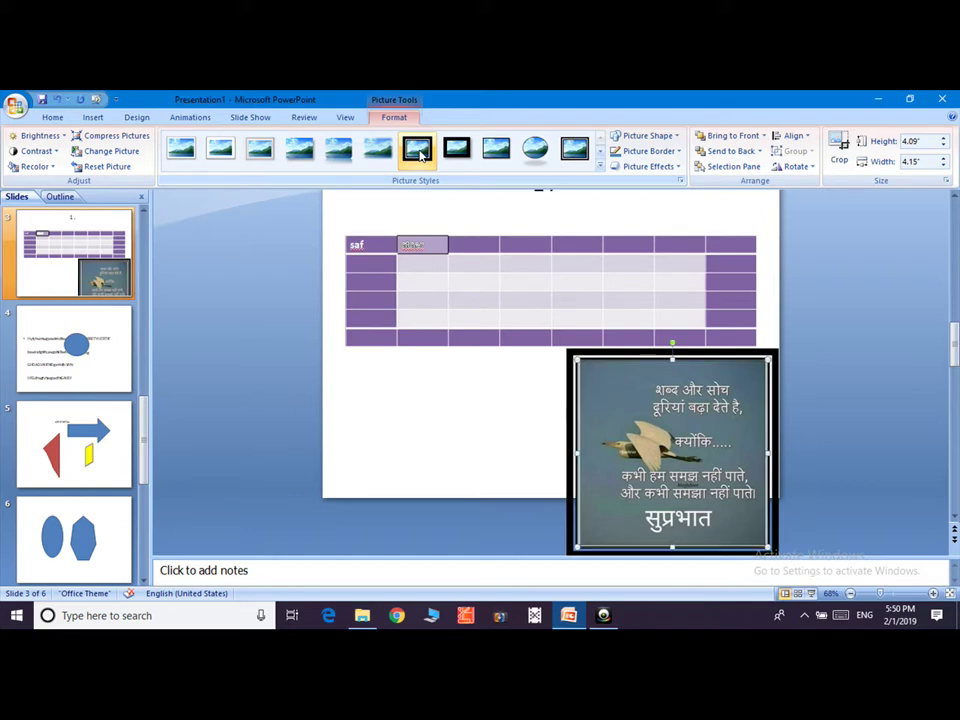
pyautogui.click(535, 148)
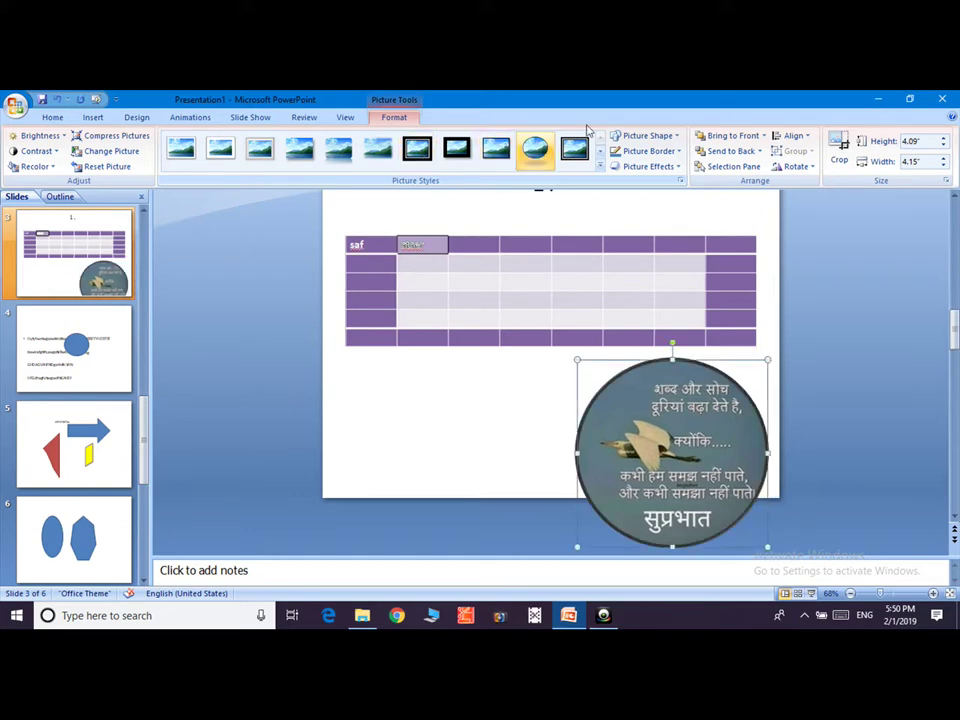
pyautogui.click(574, 148)
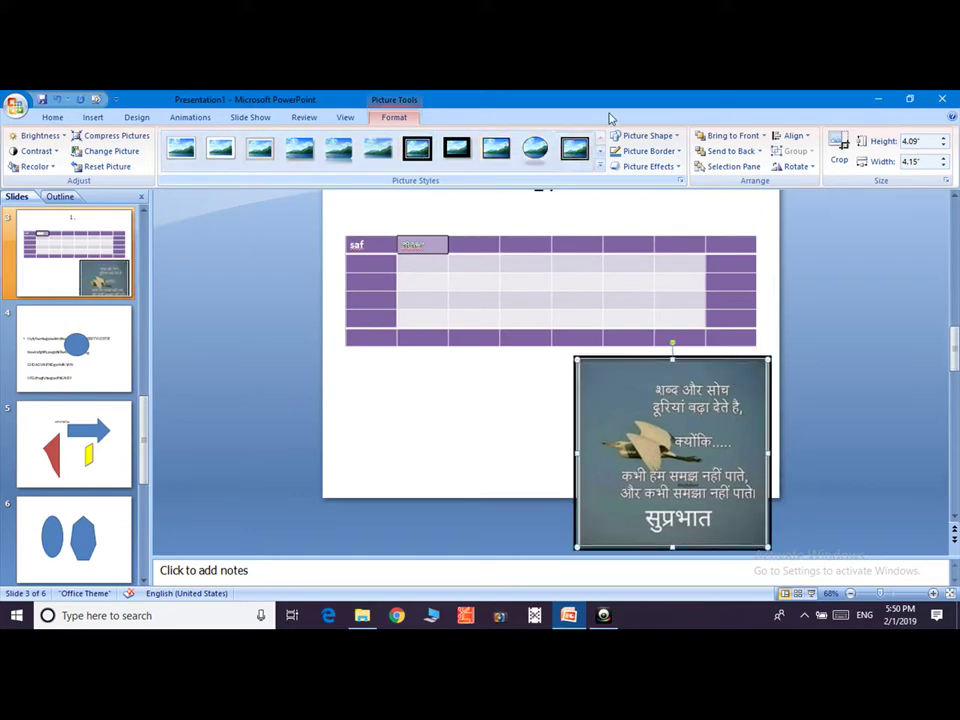
# Reshape the bird picture into a Basic Shapes hexagon
pyautogui.click(676, 137)
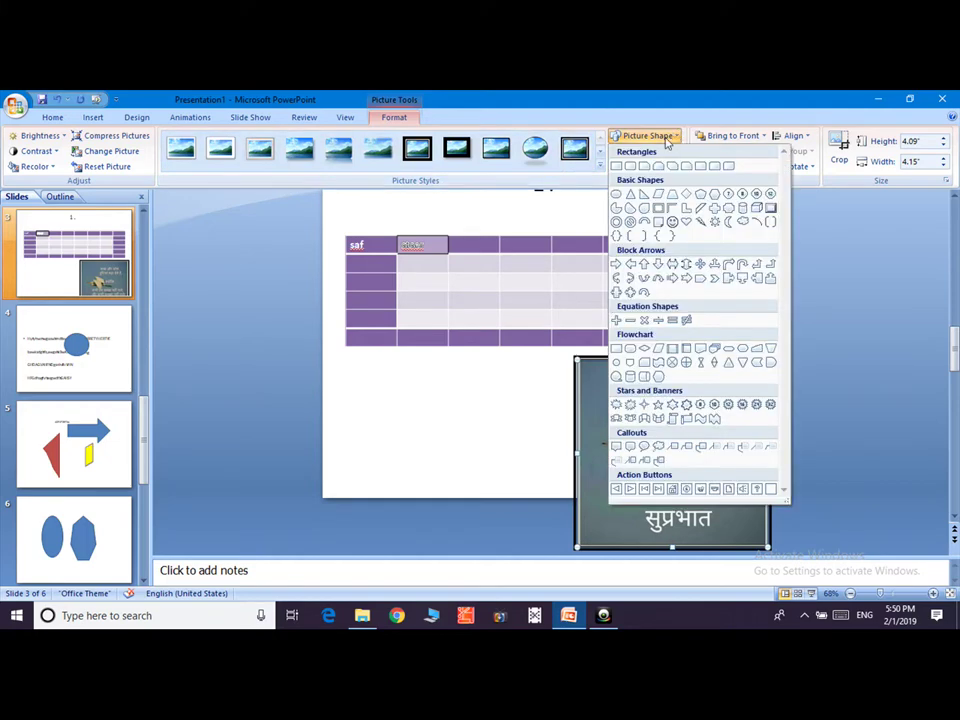
pyautogui.click(714, 193)
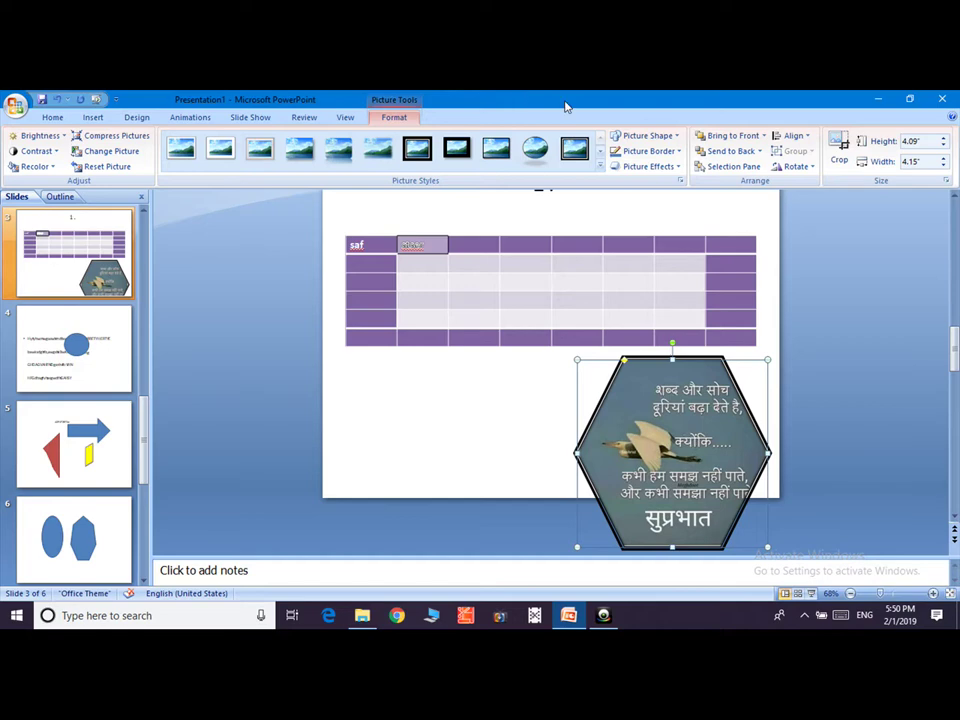
pyautogui.click(655, 151)
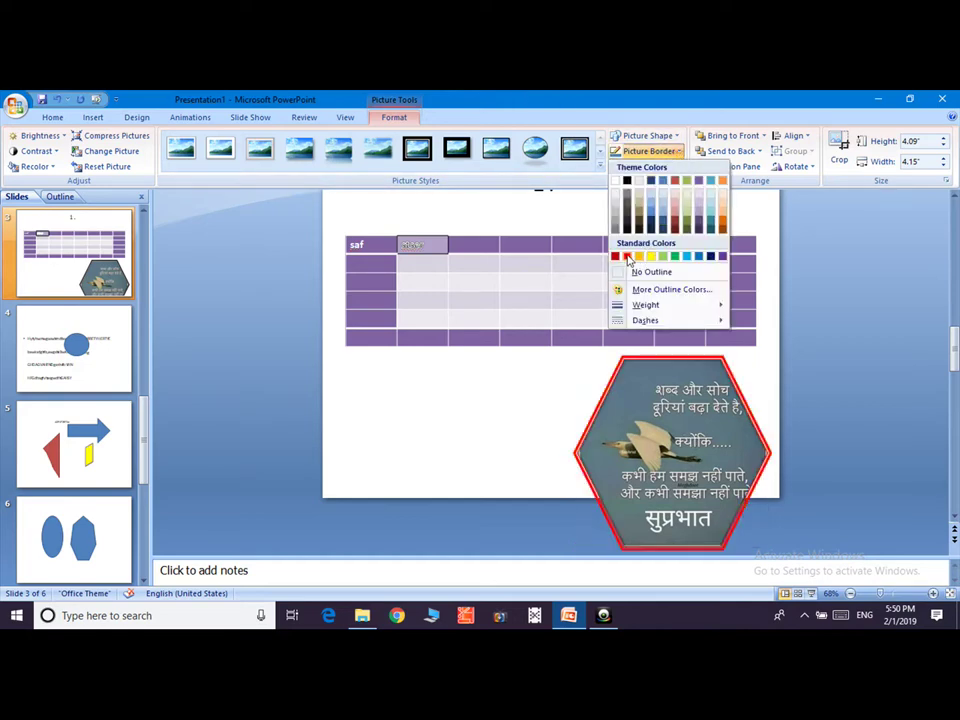
# Give the hexagon picture a red outline and a 3-D Rotation preset tilt
pyautogui.click(627, 258)
pyautogui.click(680, 168)
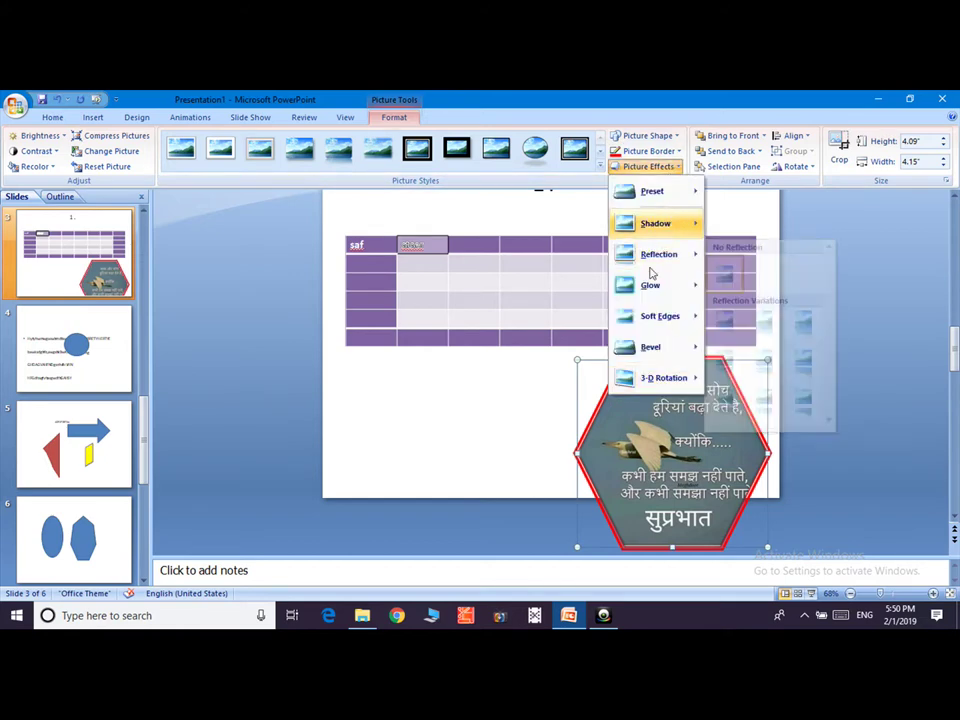
pyautogui.moveTo(681, 290)
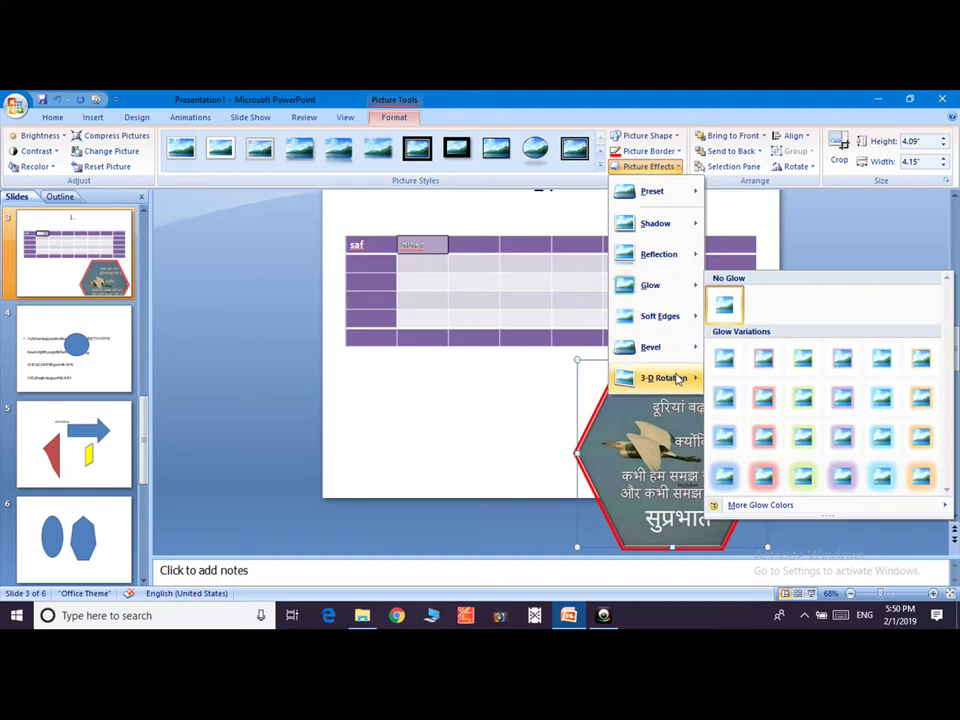
pyautogui.moveTo(684, 377)
pyautogui.click(762, 374)
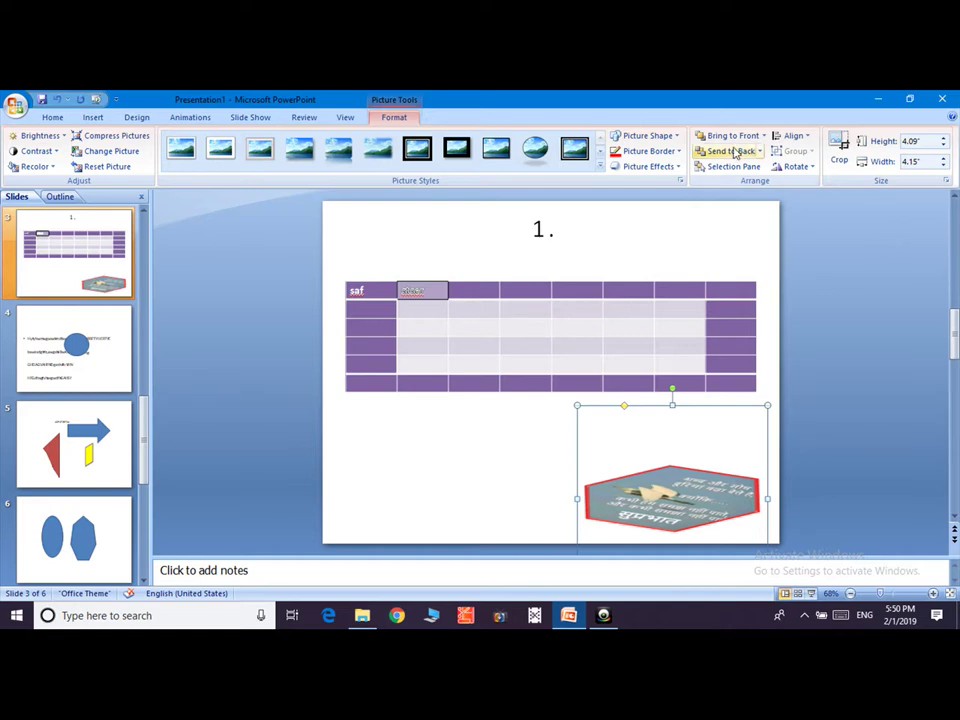
# Move the picture over the table, send it behind the table, and align it centre horizontally
pyautogui.click(730, 166)
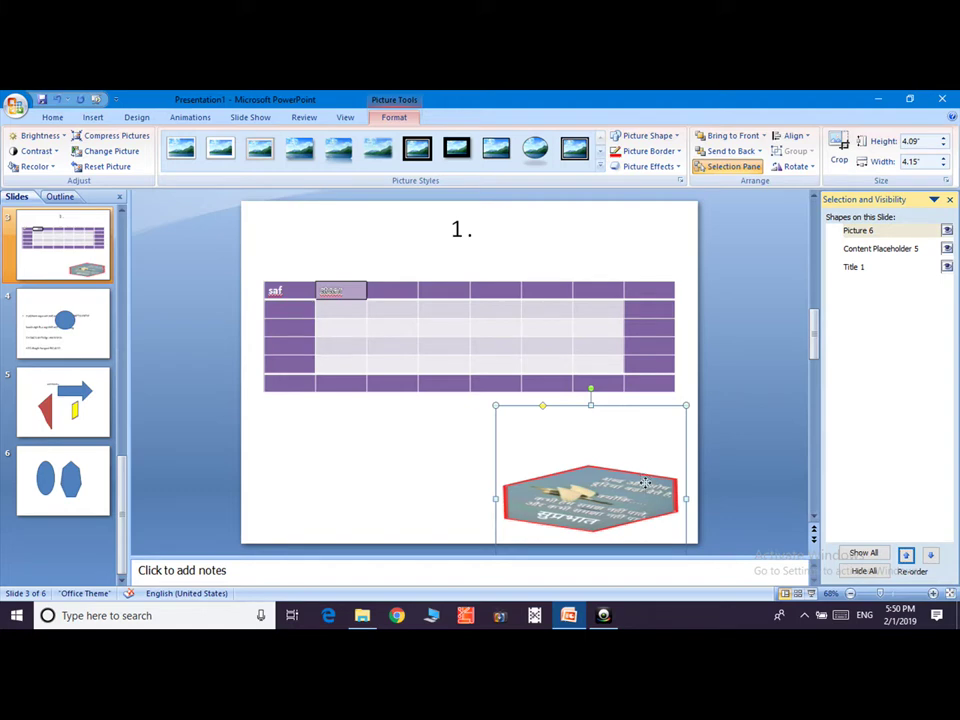
pyautogui.moveTo(645, 483); pyautogui.dragTo(609, 381)
pyautogui.moveTo(609, 380); pyautogui.dragTo(609, 382)
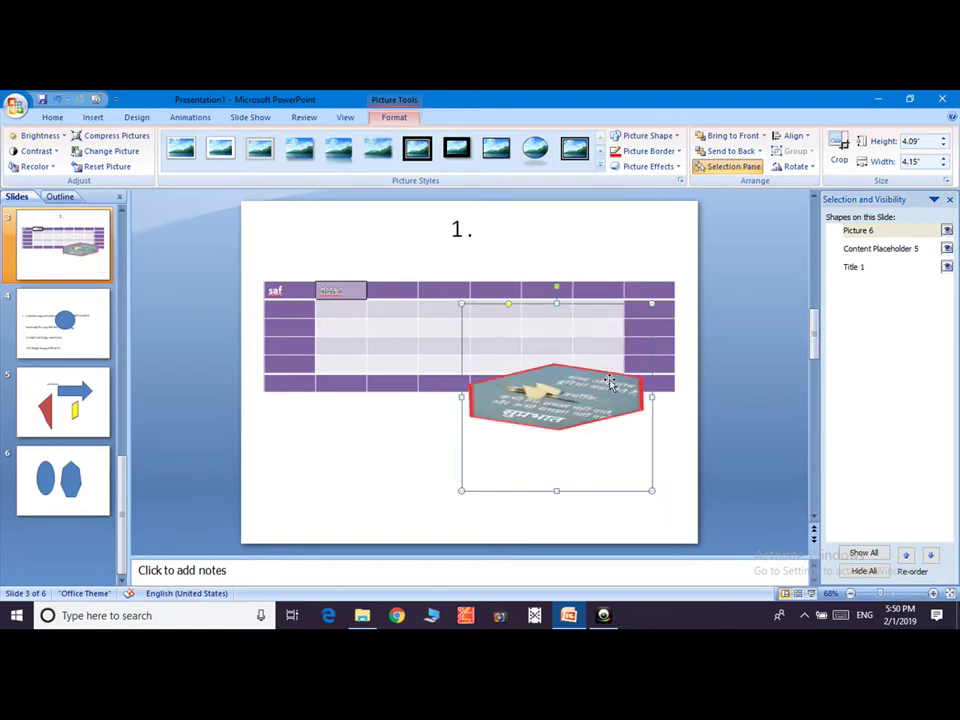
pyautogui.click(930, 555)
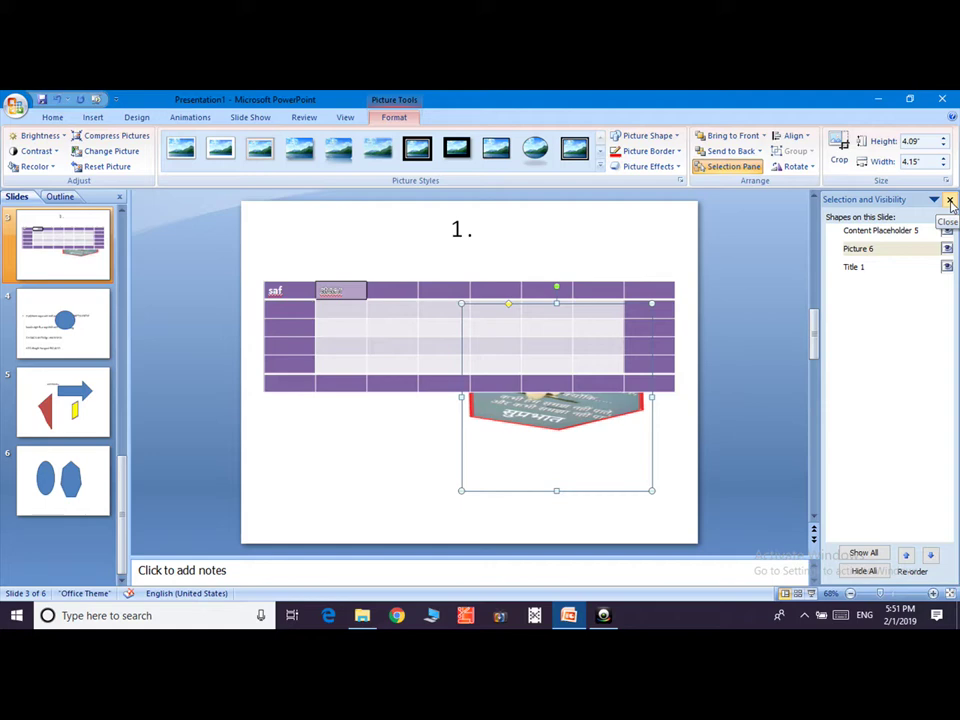
pyautogui.click(809, 140)
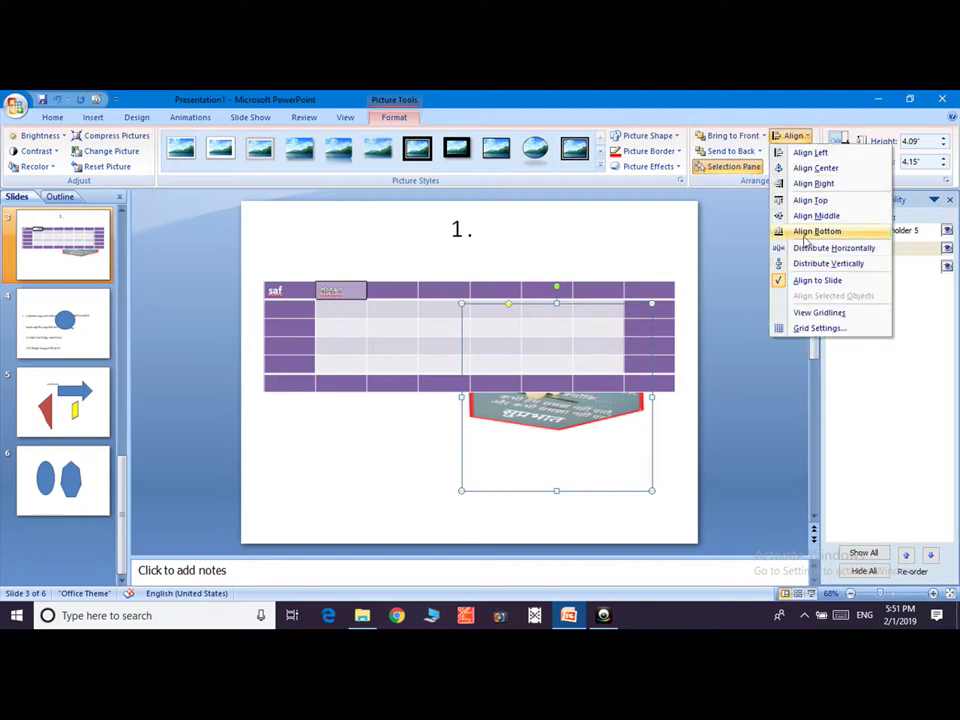
pyautogui.click(838, 169)
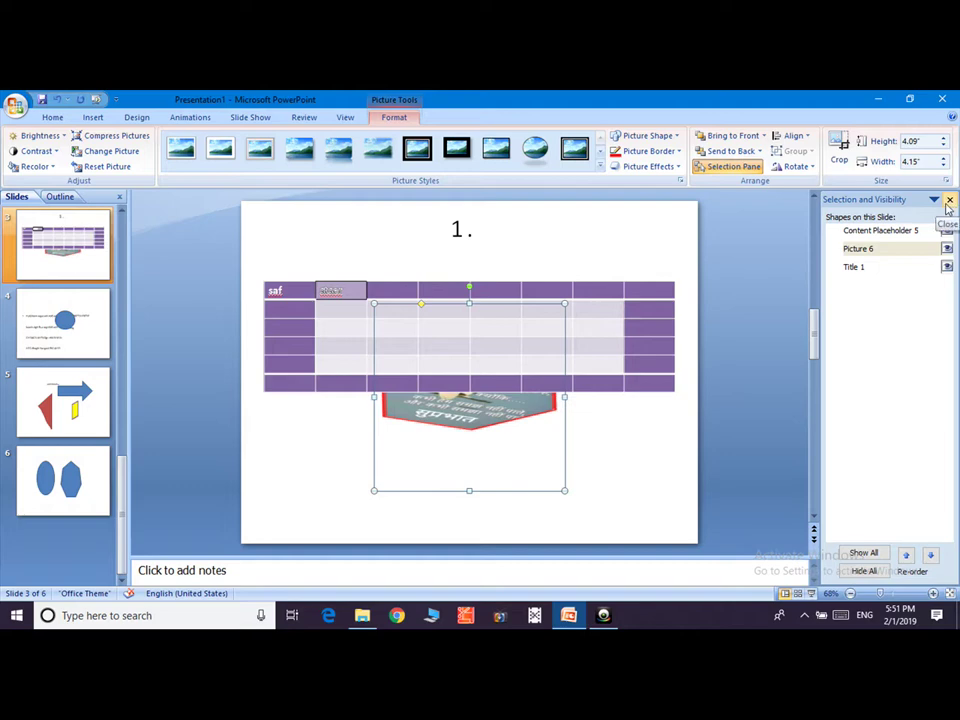
pyautogui.click(949, 201)
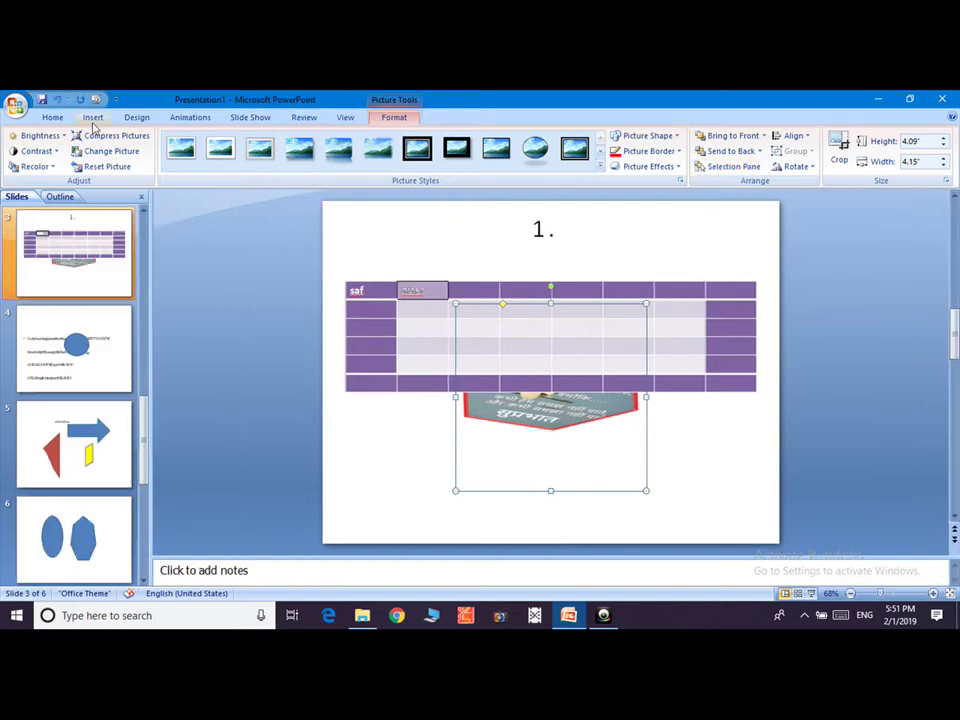
# Add the cow clip art from the Clip Art pane over the middle of the table
pyautogui.click(98, 118)
pyautogui.click(87, 155)
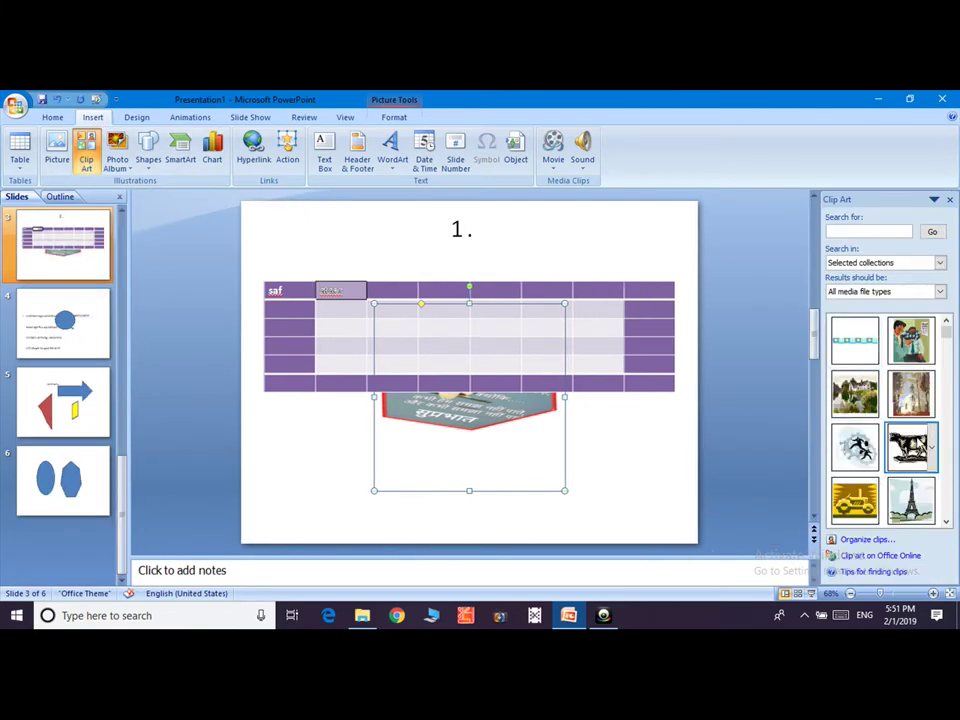
pyautogui.click(915, 446)
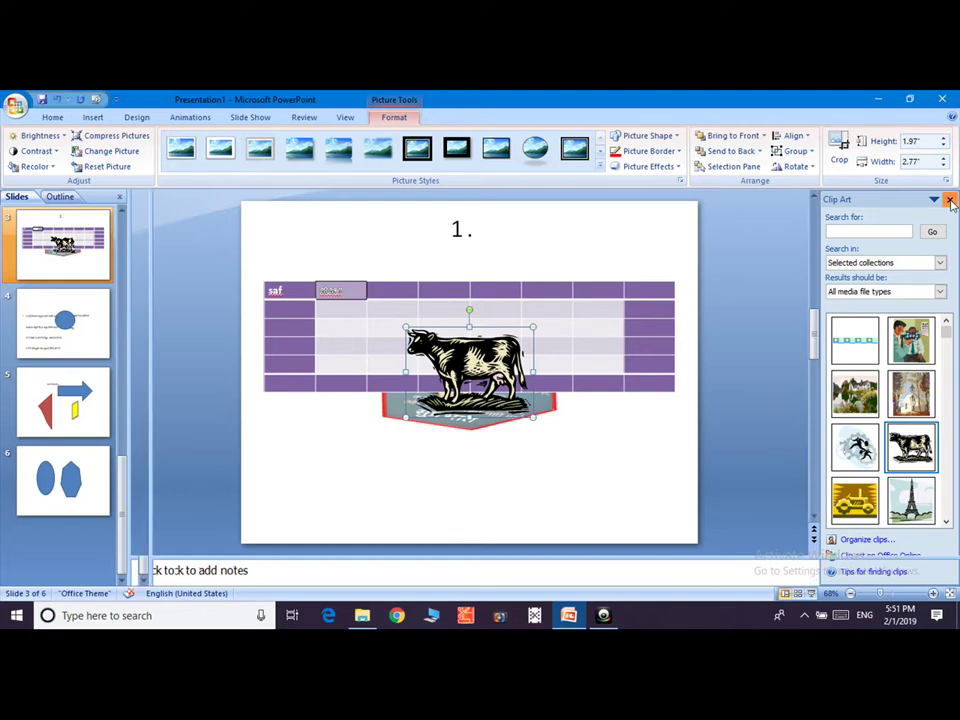
pyautogui.click(949, 199)
pyautogui.click(94, 117)
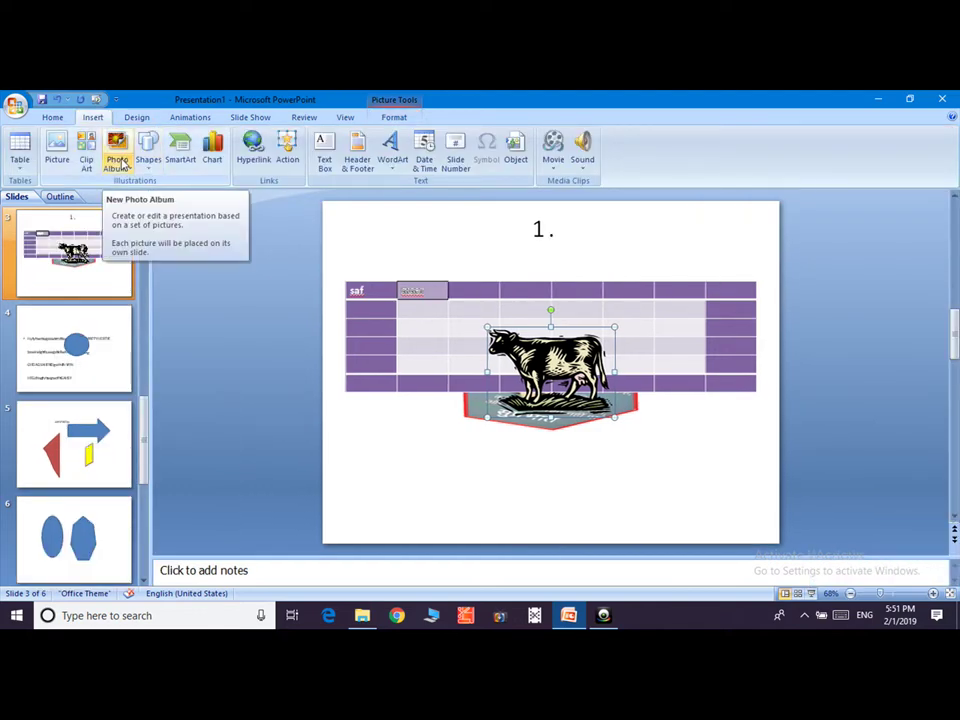
# Start a new photo album and add pictures IMG-20180929-WA0005 and IMG-20180929-WA0003
pyautogui.click(121, 163)
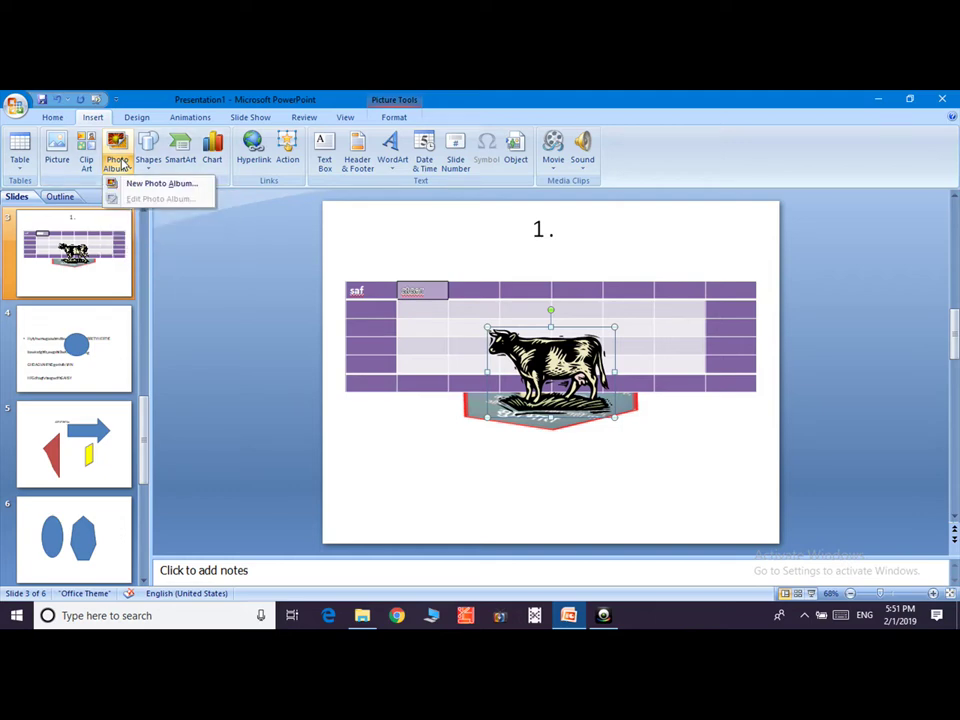
pyautogui.click(155, 186)
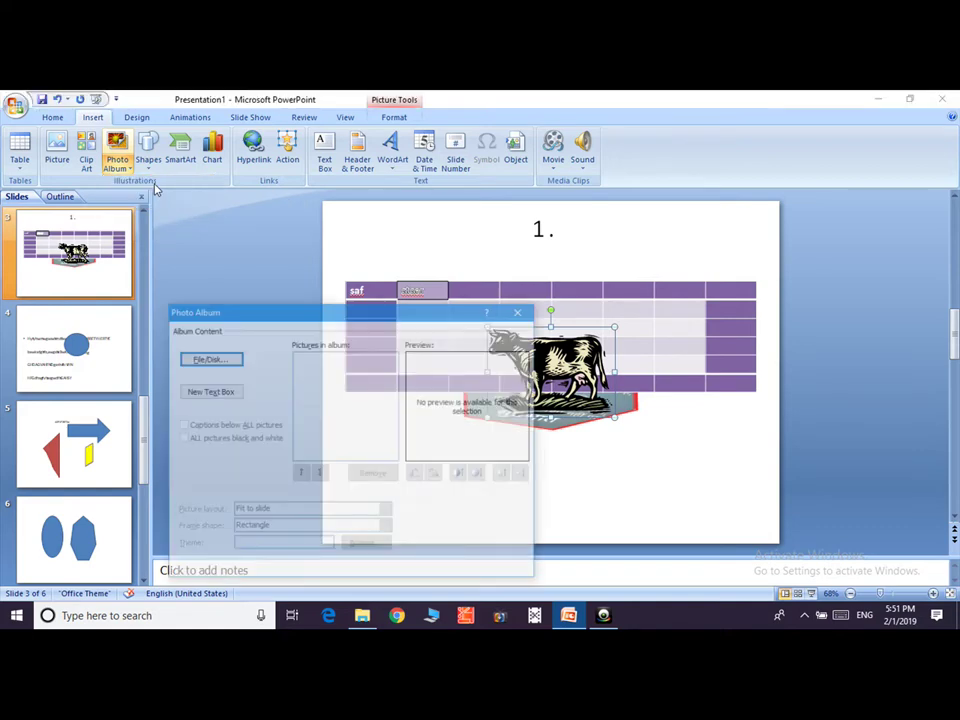
pyautogui.click(214, 363)
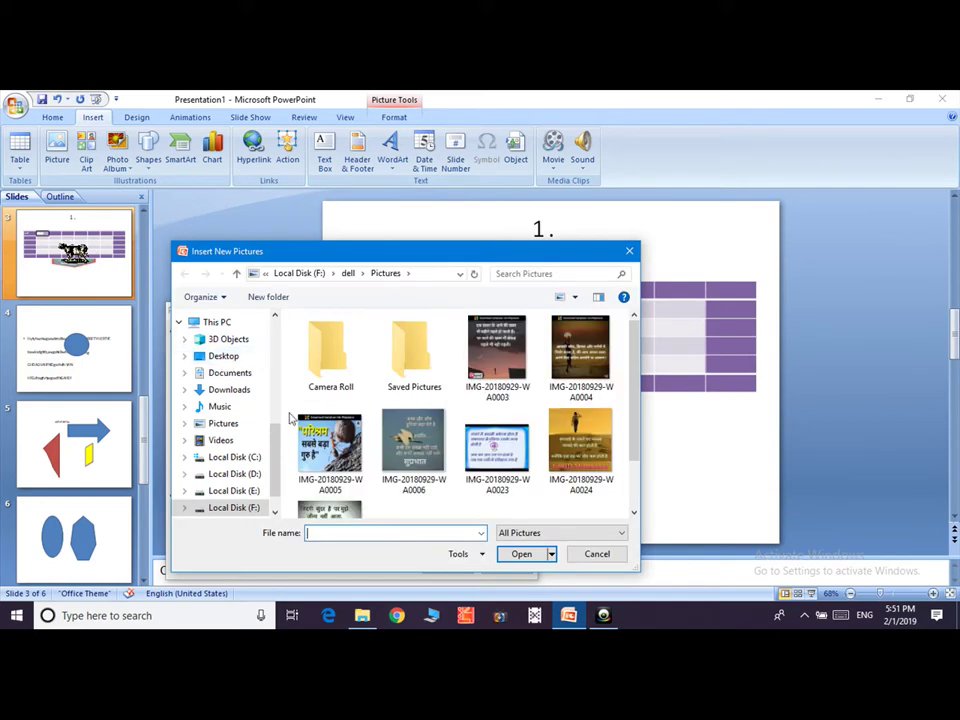
pyautogui.click(330, 440)
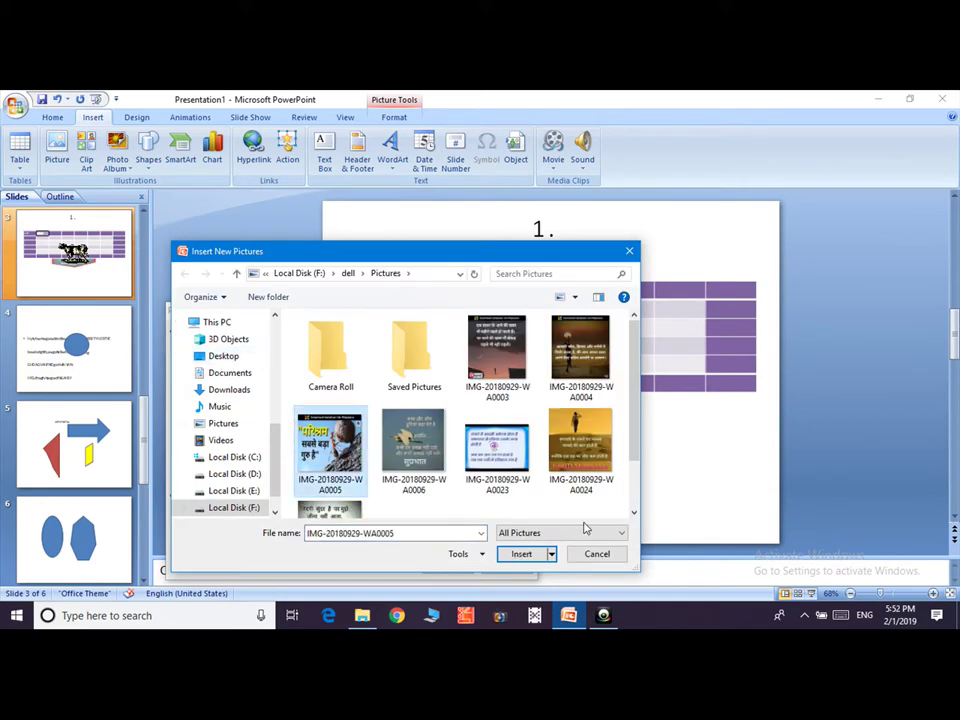
pyautogui.click(531, 560)
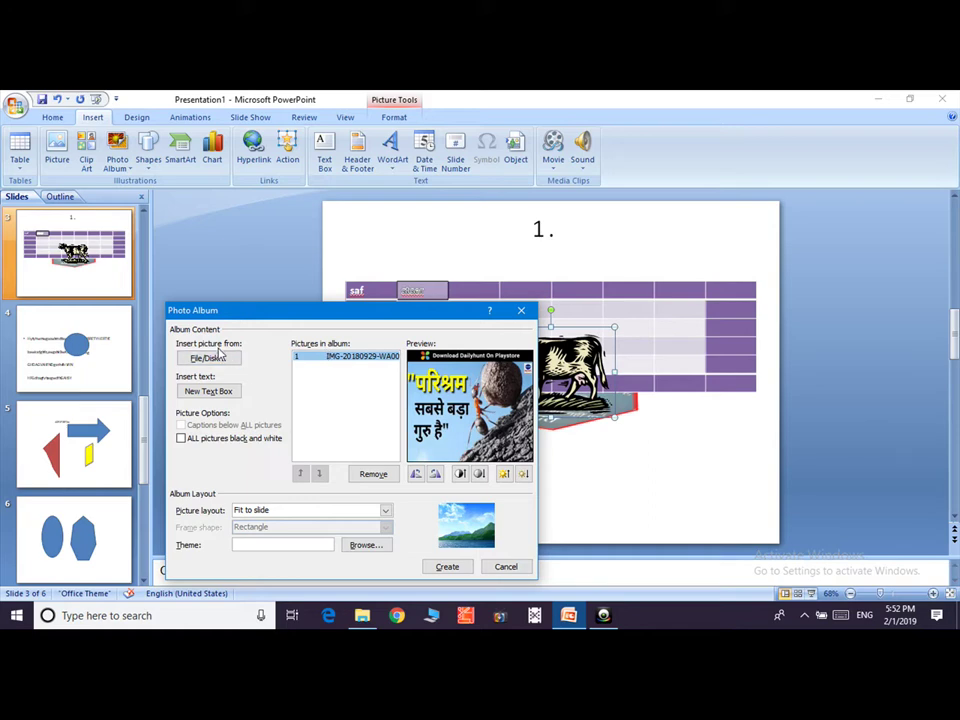
pyautogui.click(212, 356)
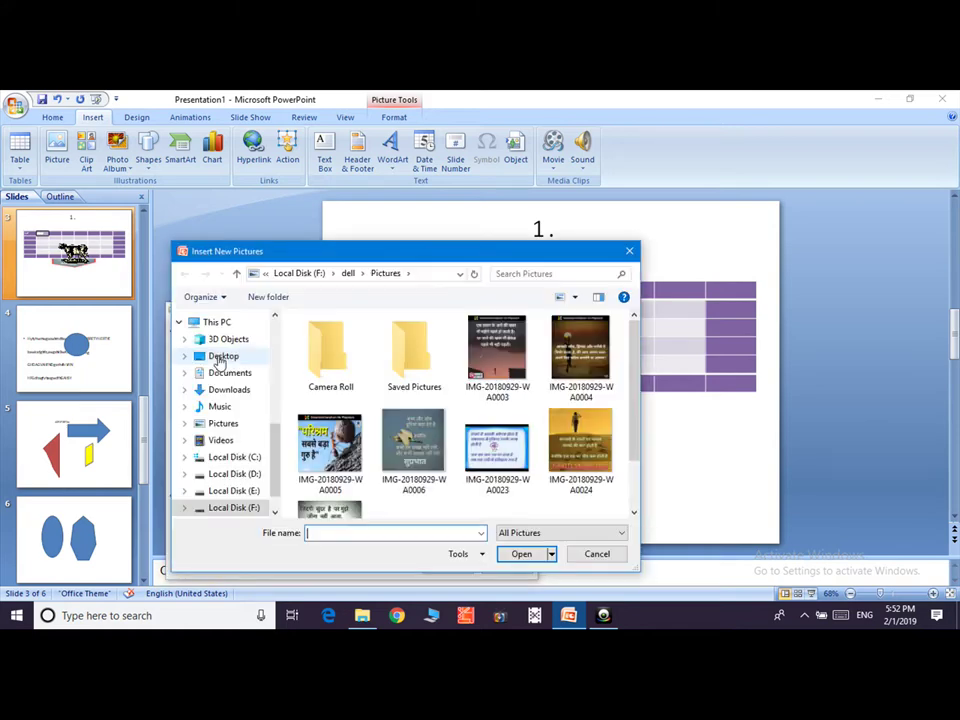
pyautogui.click(497, 350)
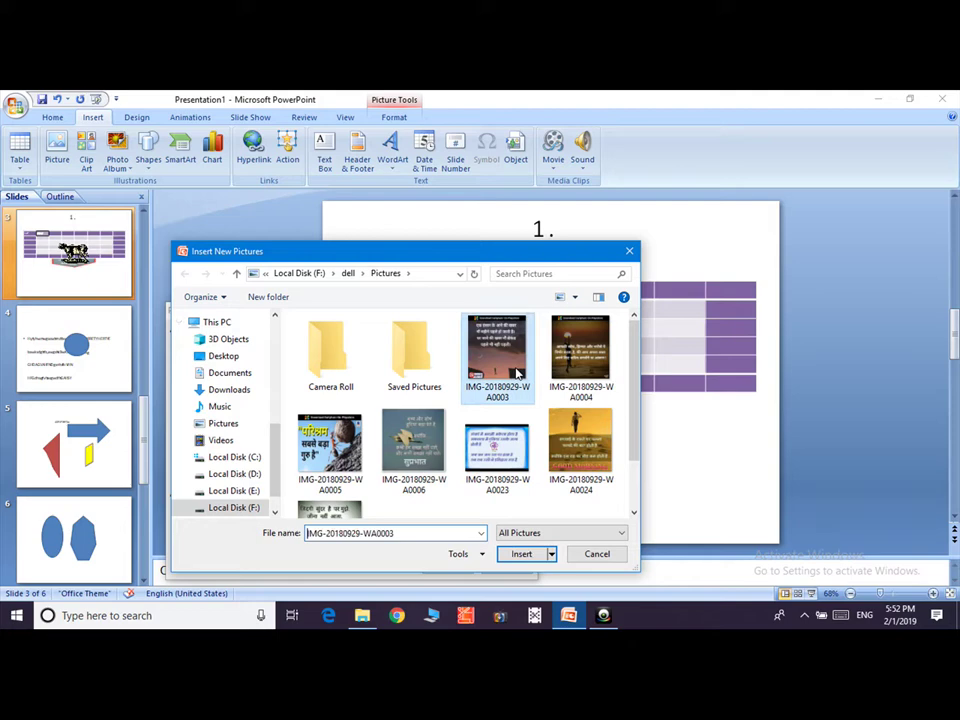
pyautogui.click(520, 553)
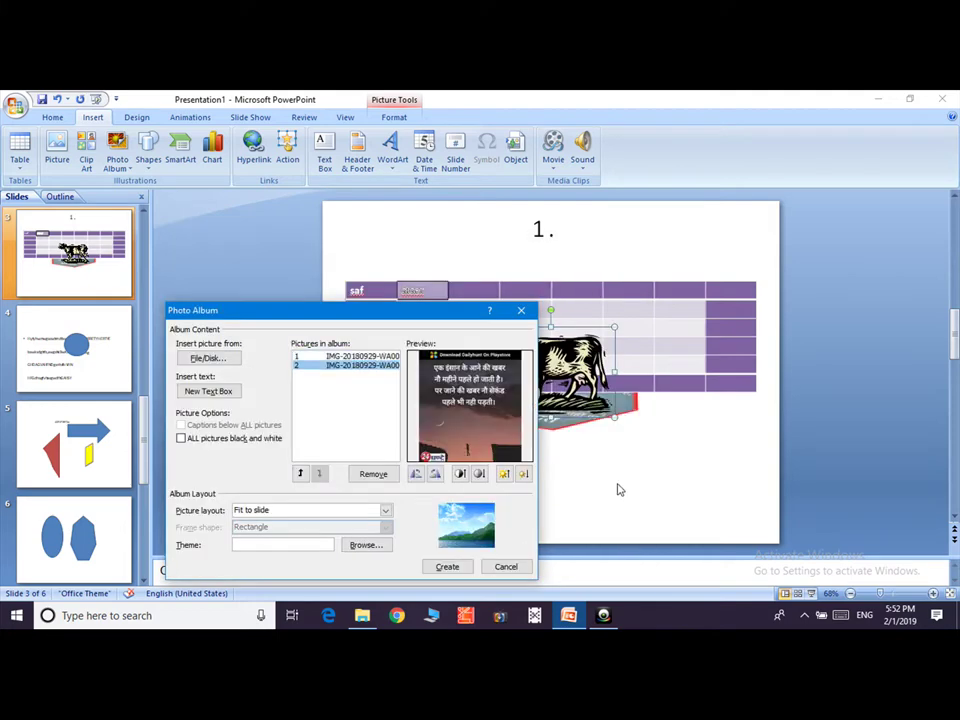
# Add IMG-20180929-WA0004, move the third picture up to second place, and create the album
pyautogui.click(213, 359)
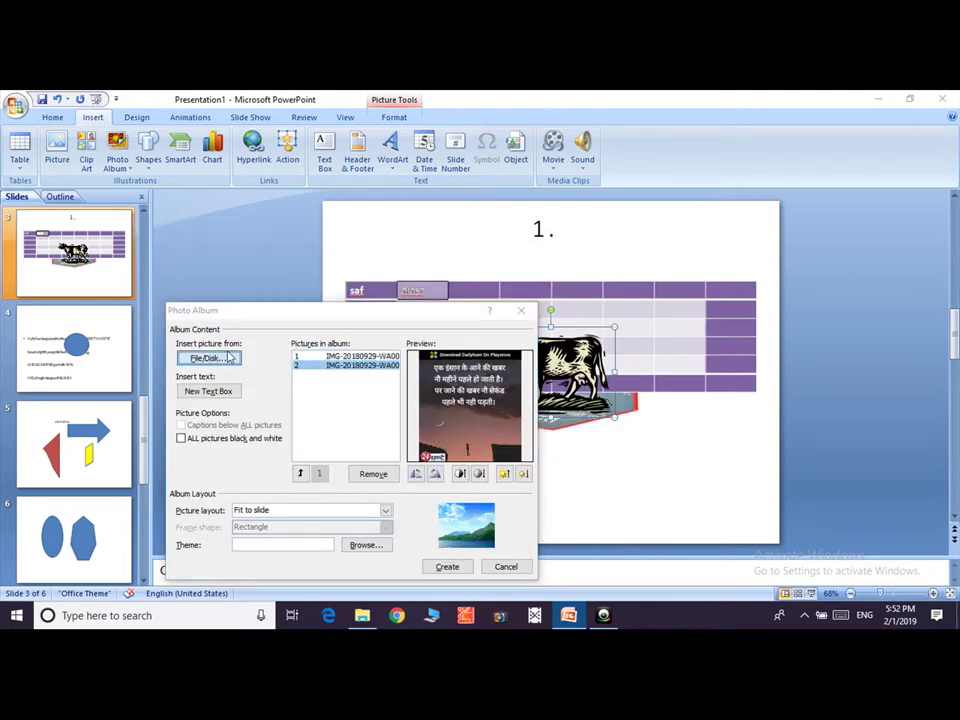
pyautogui.click(567, 365)
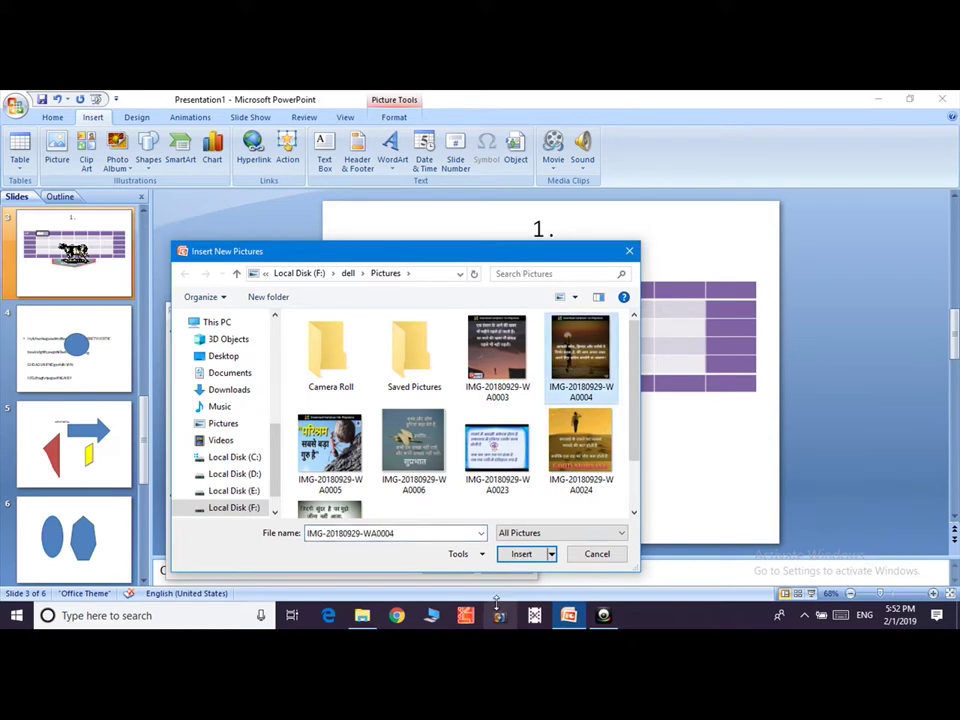
pyautogui.click(529, 562)
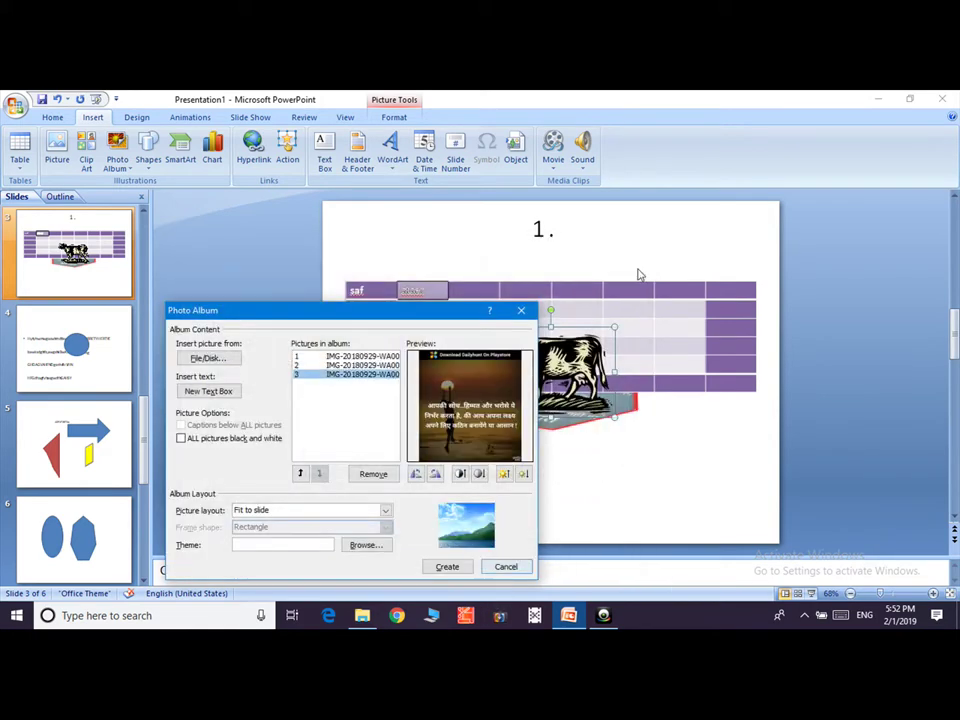
pyautogui.click(300, 475)
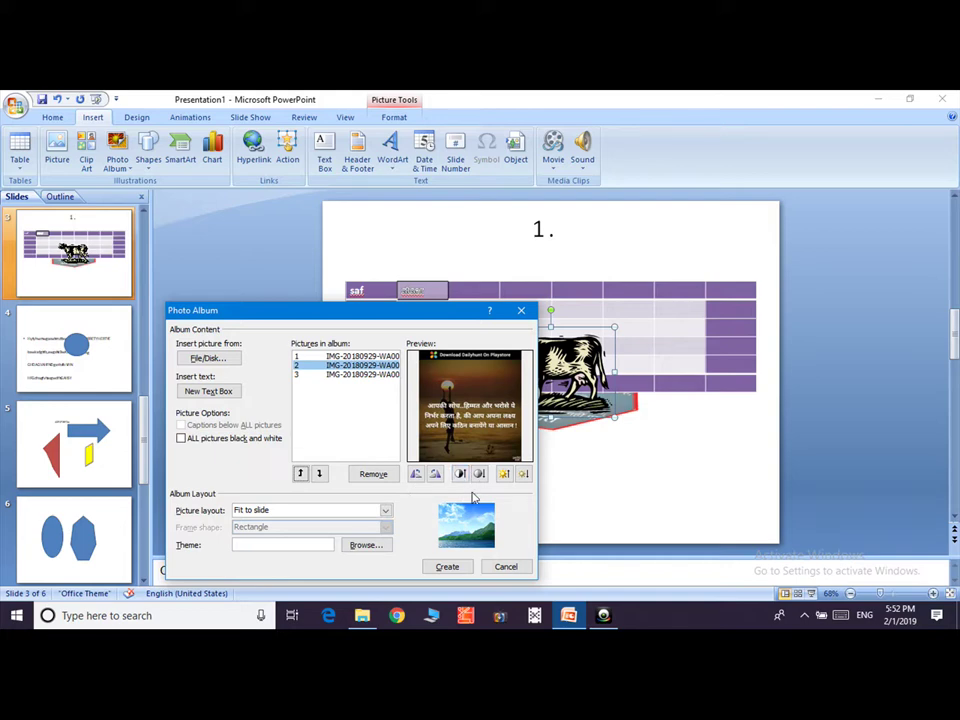
pyautogui.click(447, 568)
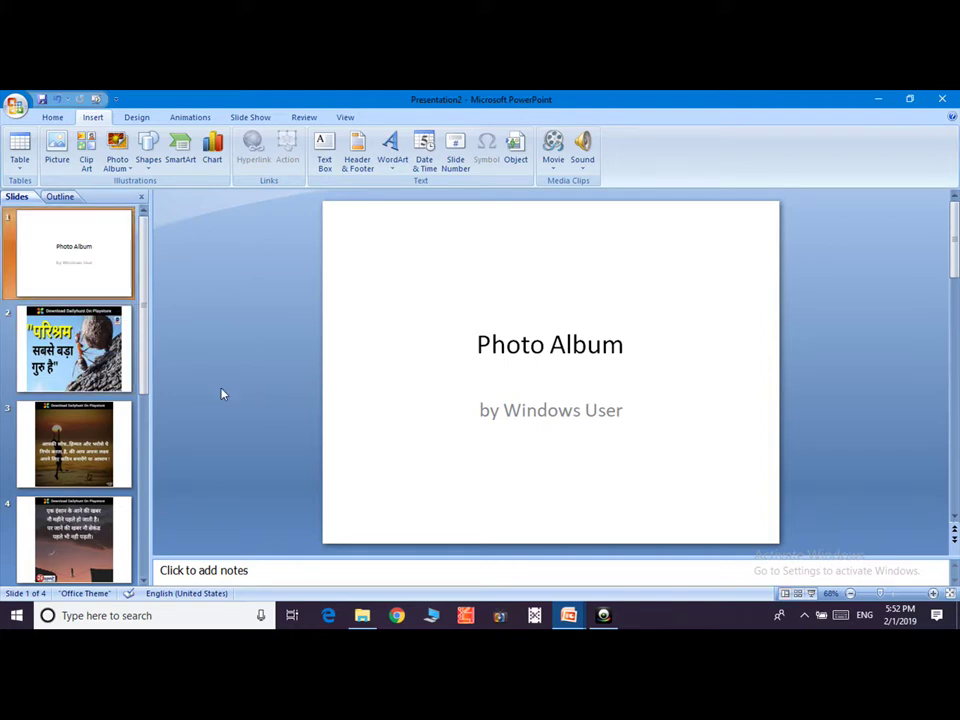
# Go to slide 4 and type 'sdgsdhgwsre sertwe ergwr' into its speaker notes
pyautogui.click(62, 352)
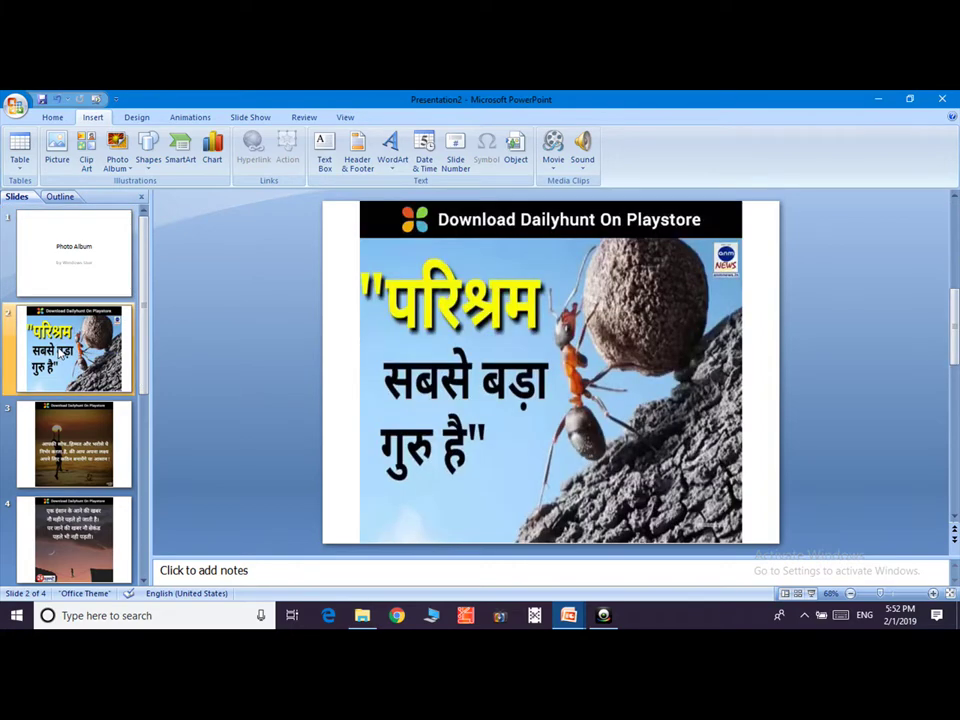
pyautogui.click(86, 452)
pyautogui.click(75, 528)
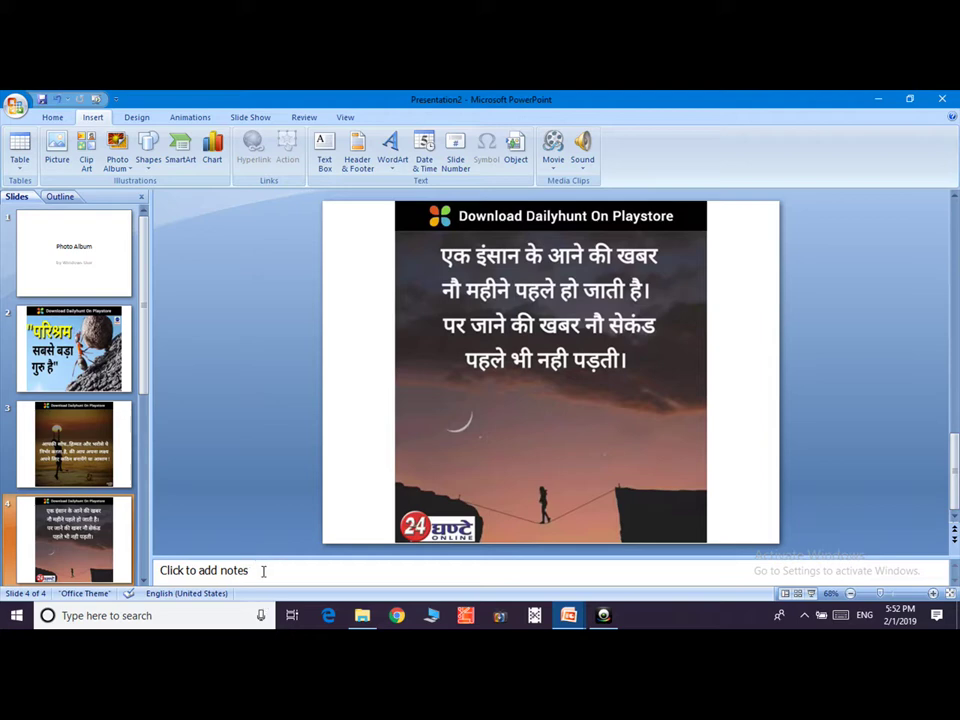
pyautogui.click(245, 570)
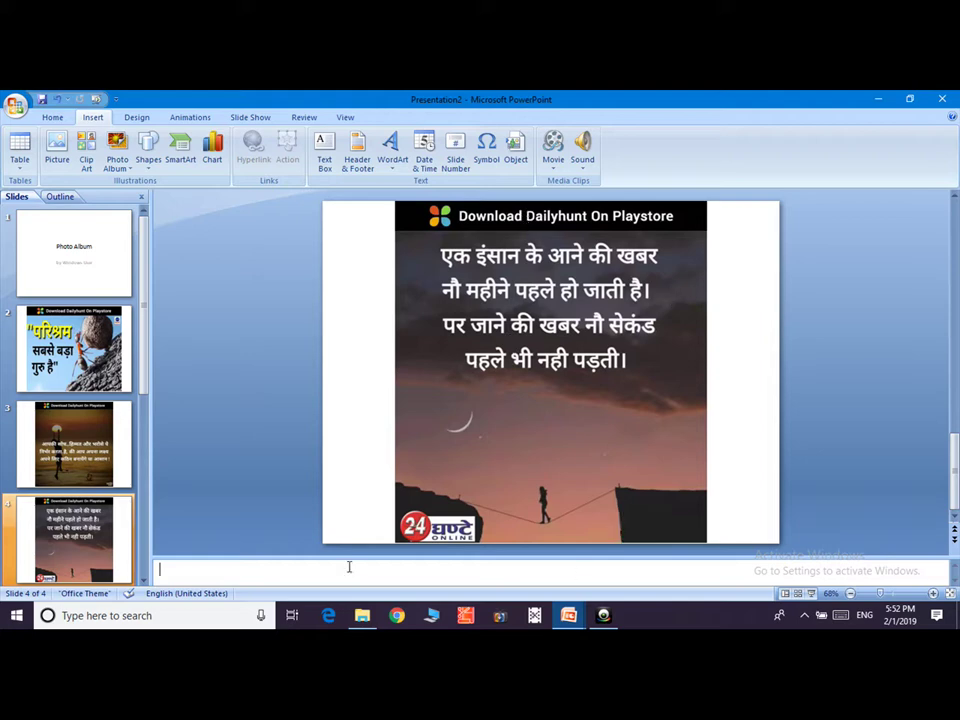
pyautogui.write('sdgs')
pyautogui.write('dhgwsre se')
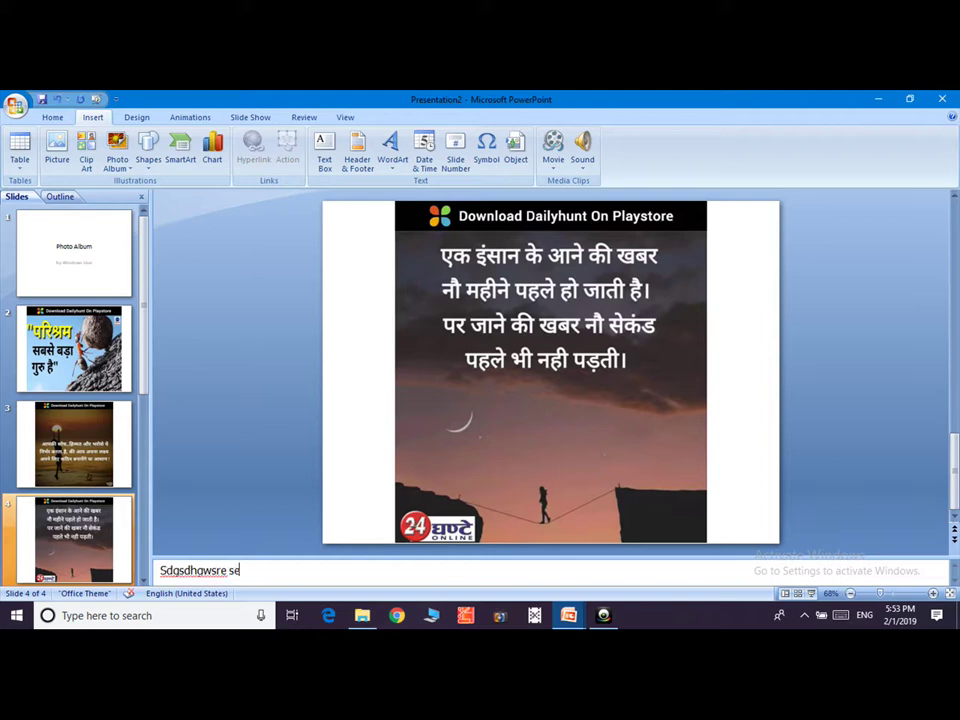
pyautogui.write('rtwerr ergwr')
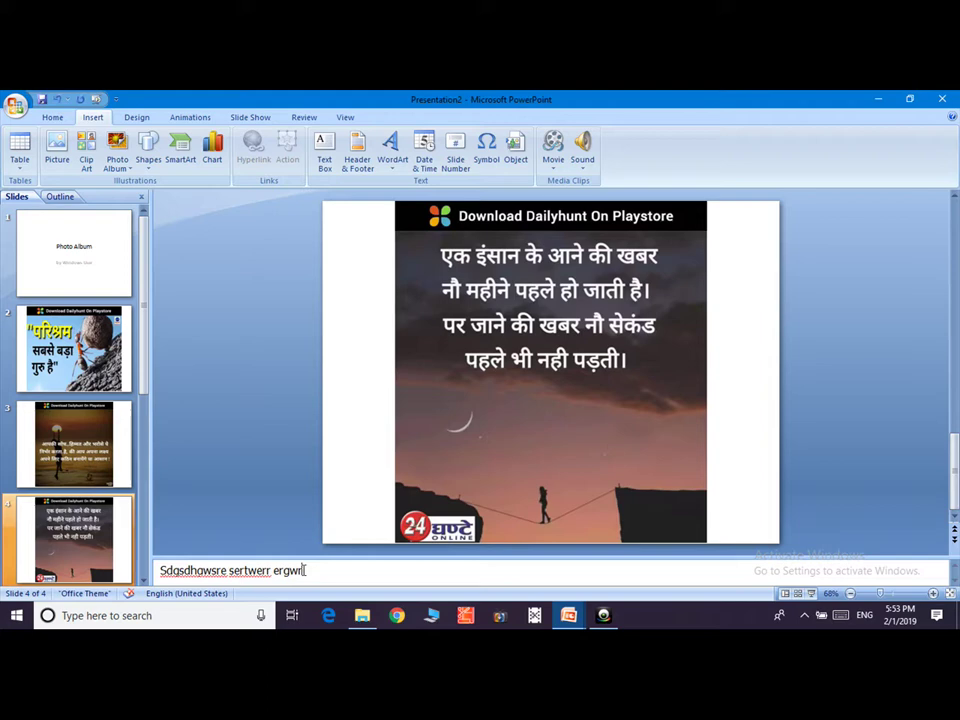
# Draw a heart shape over the middle of slide 4's tightrope-walker picture
pyautogui.click(149, 160)
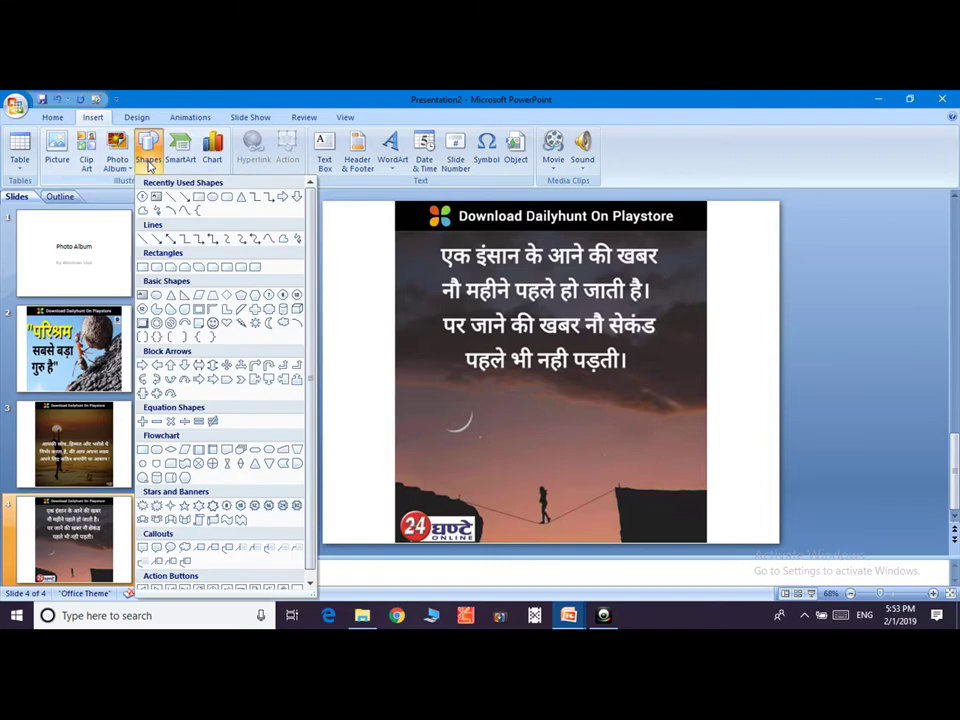
pyautogui.click(284, 243)
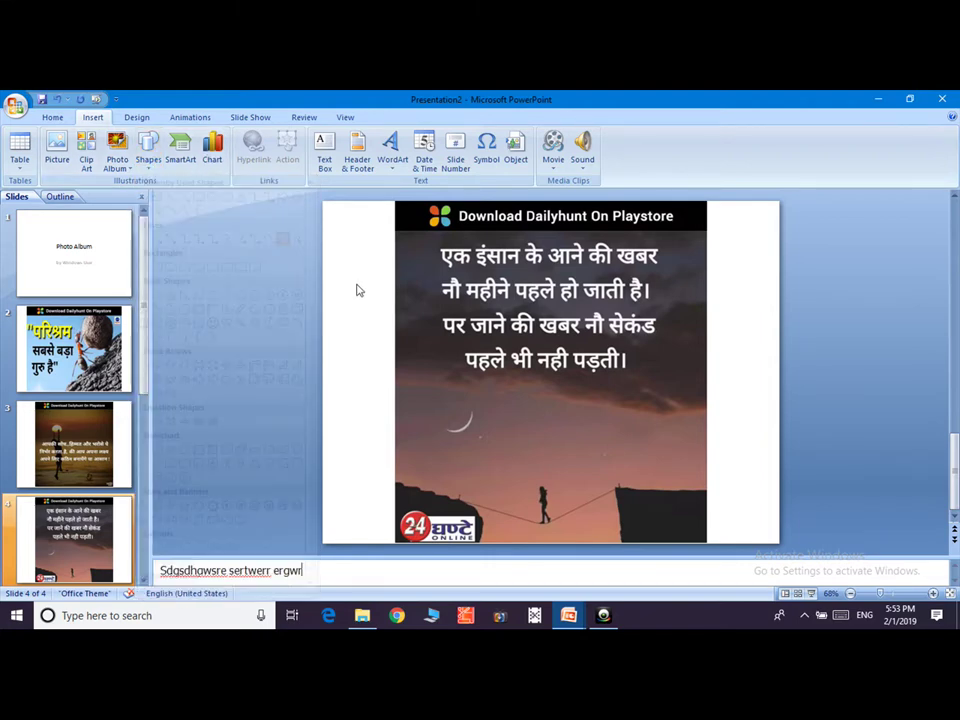
pyautogui.click(153, 160)
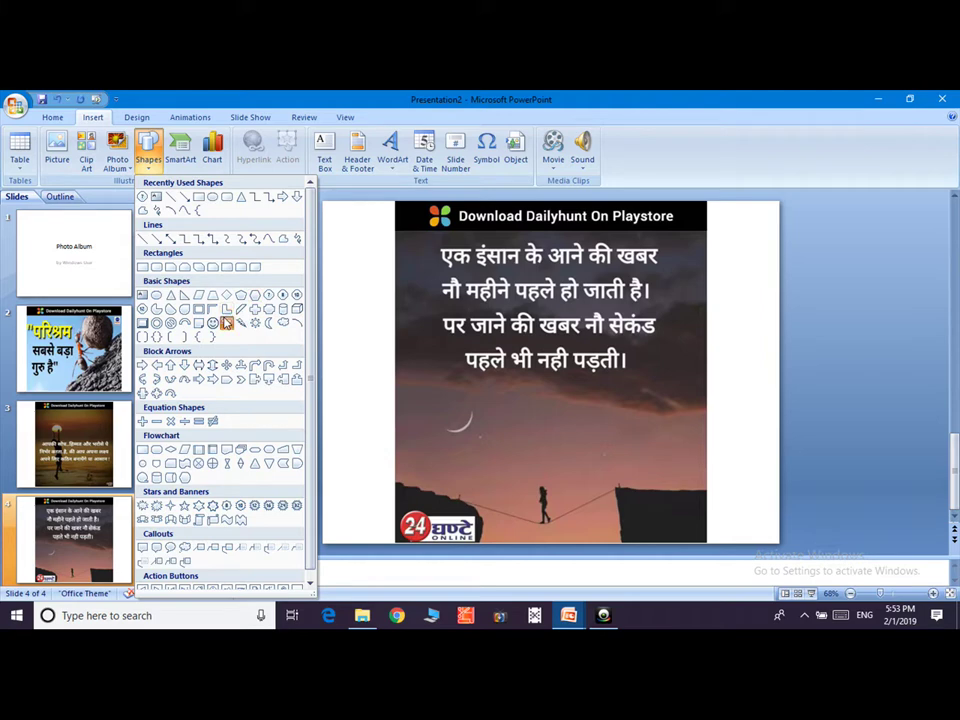
pyautogui.click(225, 319)
pyautogui.moveTo(413, 315); pyautogui.dragTo(593, 429)
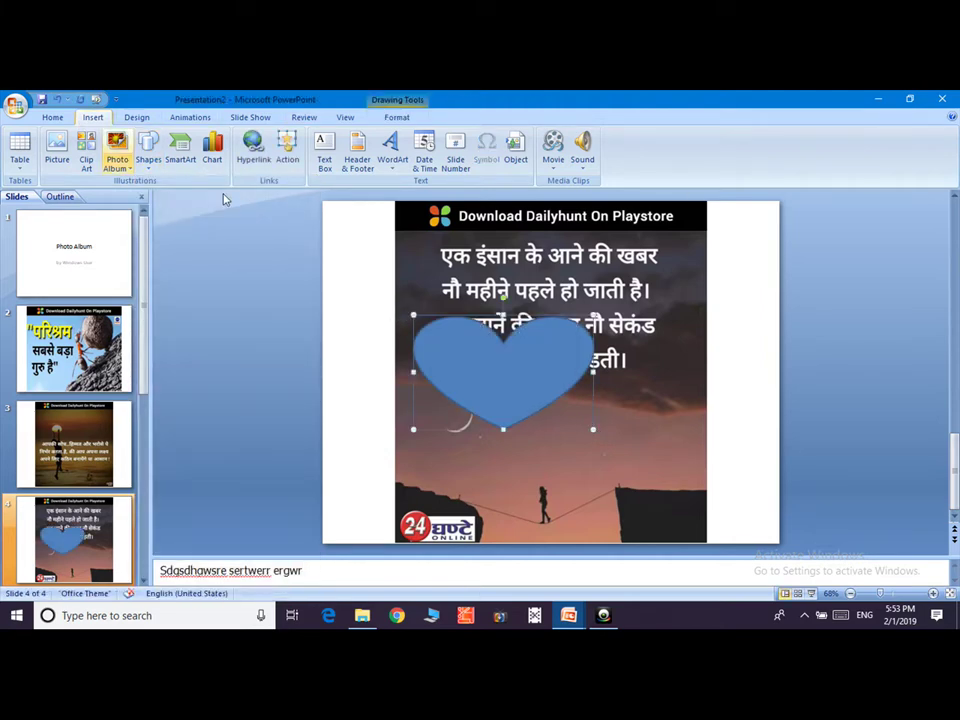
# Open and cancel the SmartArt chooser, then go back to the Photo Album title slide
pyautogui.click(190, 160)
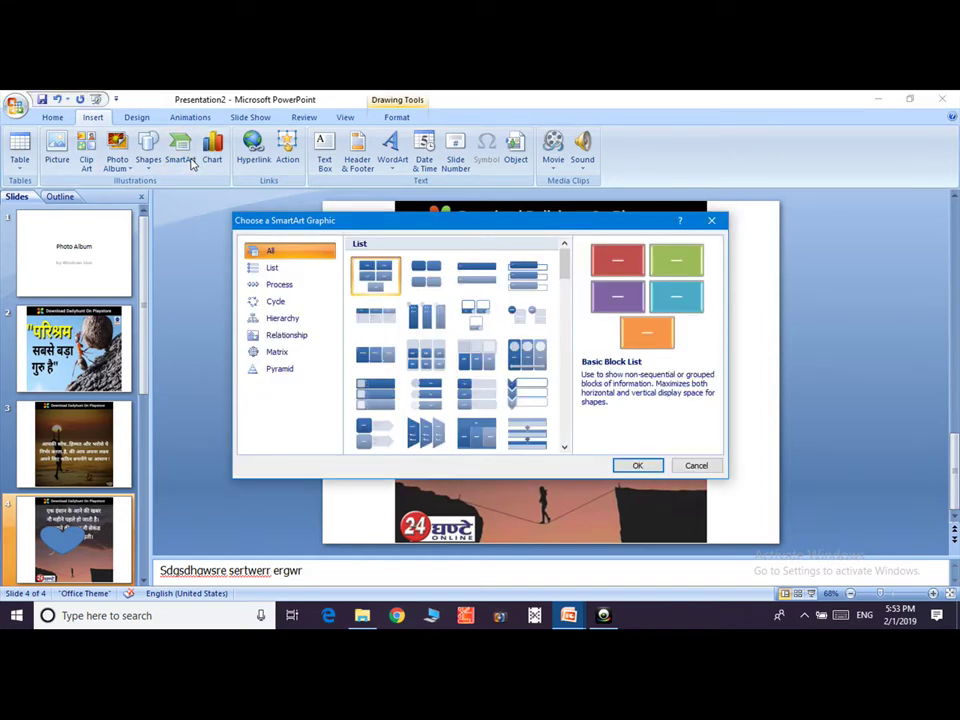
pyautogui.click(697, 466)
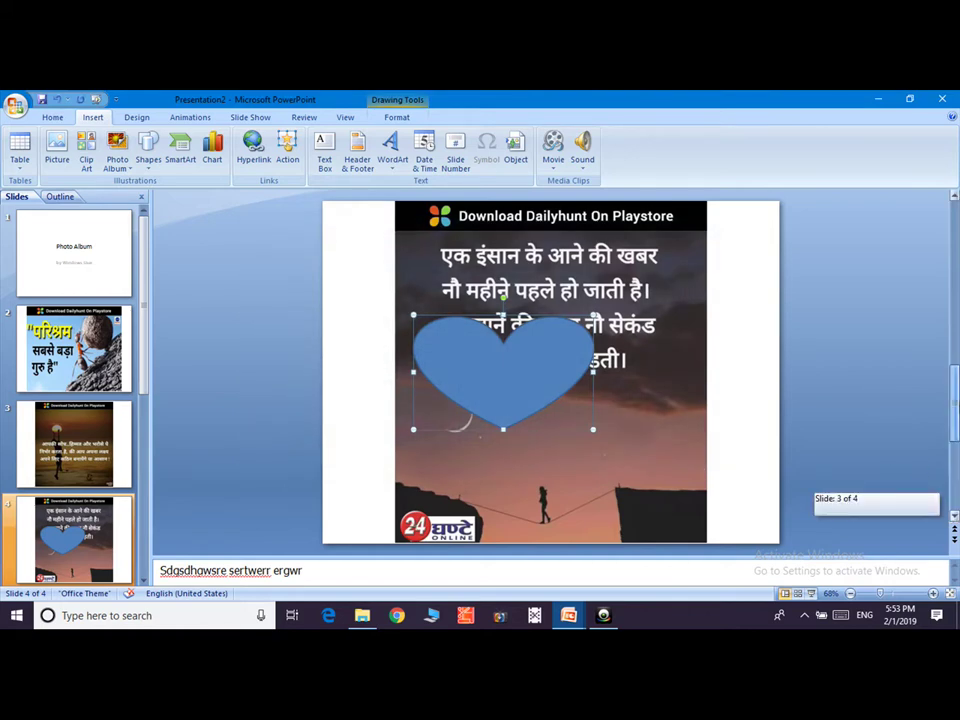
pyautogui.click(103, 251)
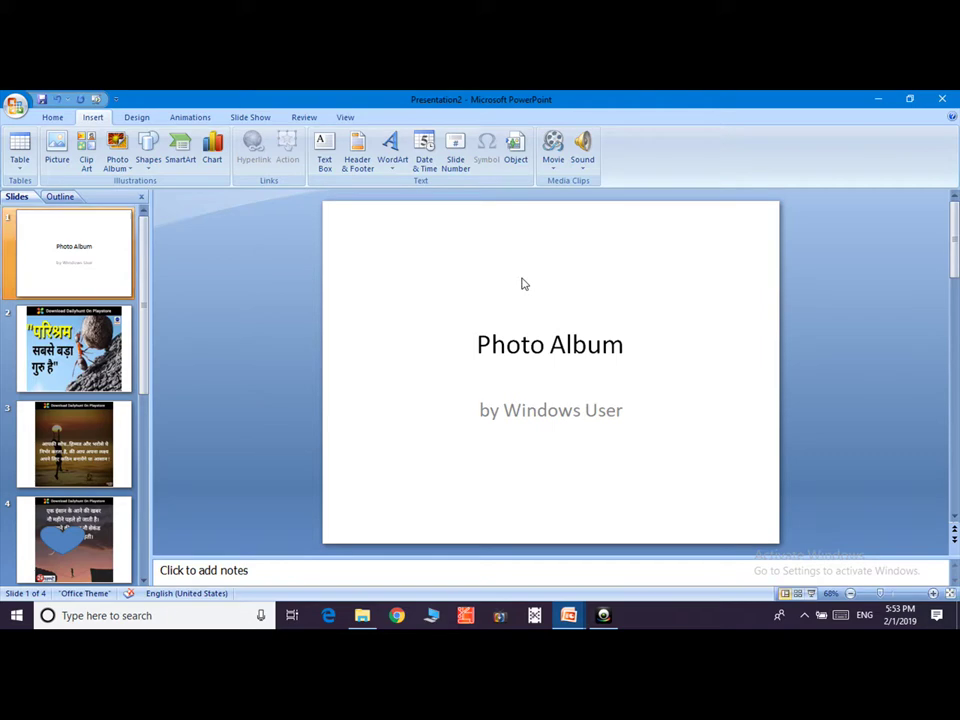
# Add a new Title Slide layout slide after slide 1
pyautogui.click(62, 118)
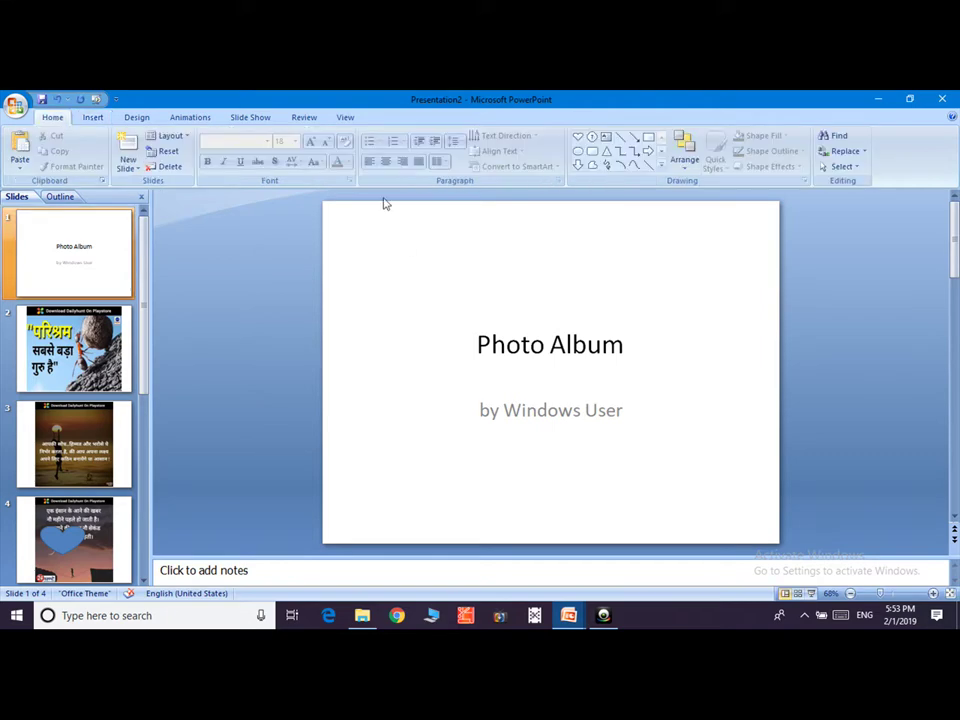
pyautogui.click(131, 162)
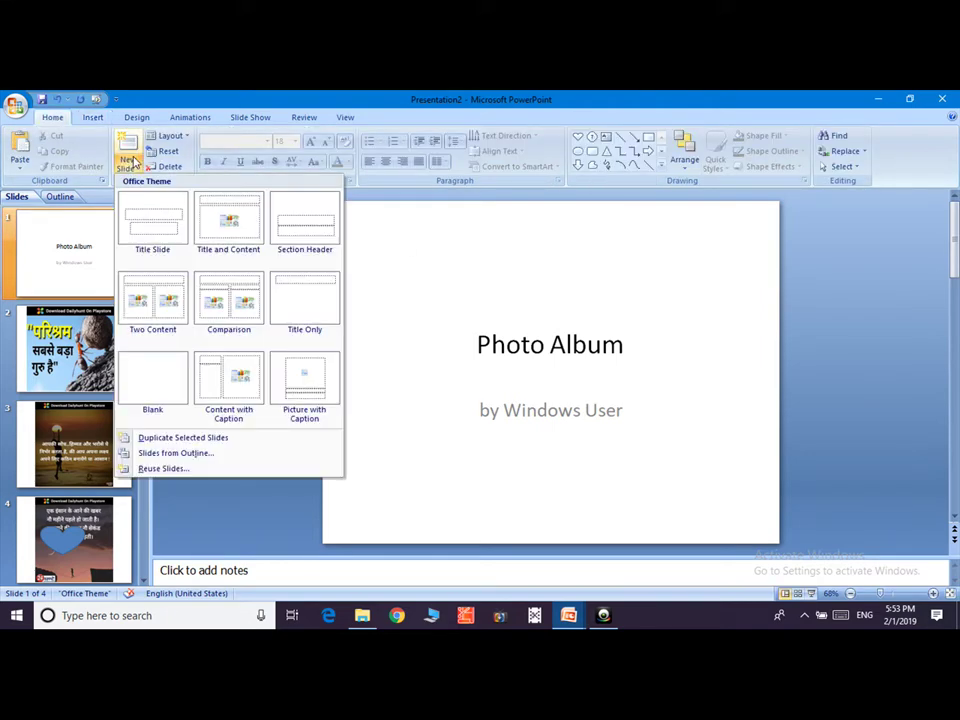
pyautogui.click(174, 224)
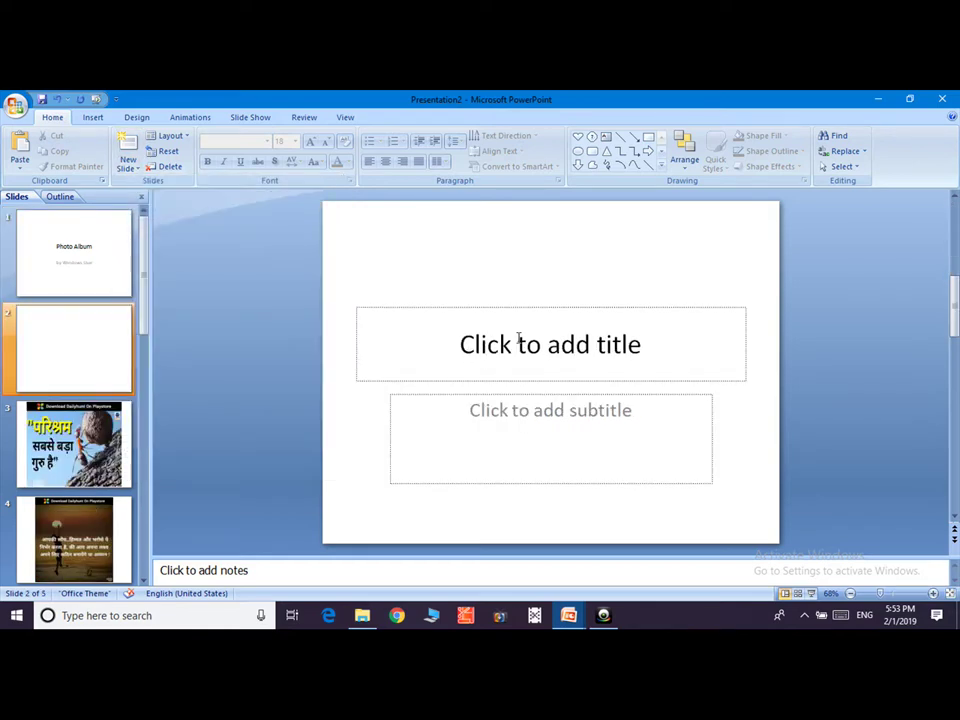
# Type 'Sdfad' and 'sadfasdf' as numbered lines in the new slide's title
pyautogui.click(518, 338)
pyautogui.write('Sdfad')
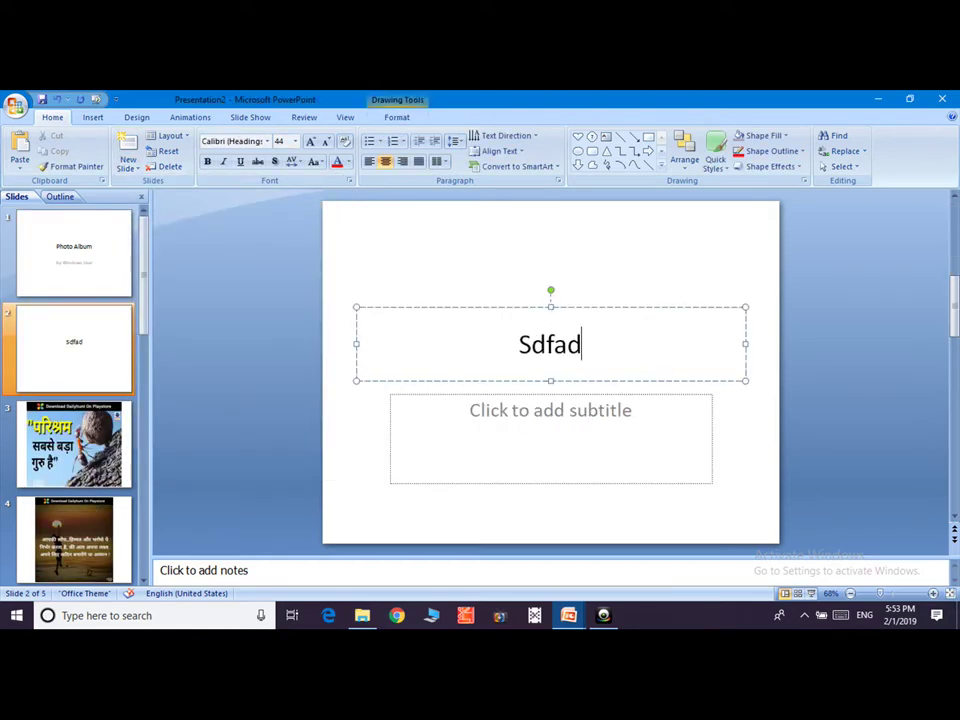
pyautogui.click(370, 142)
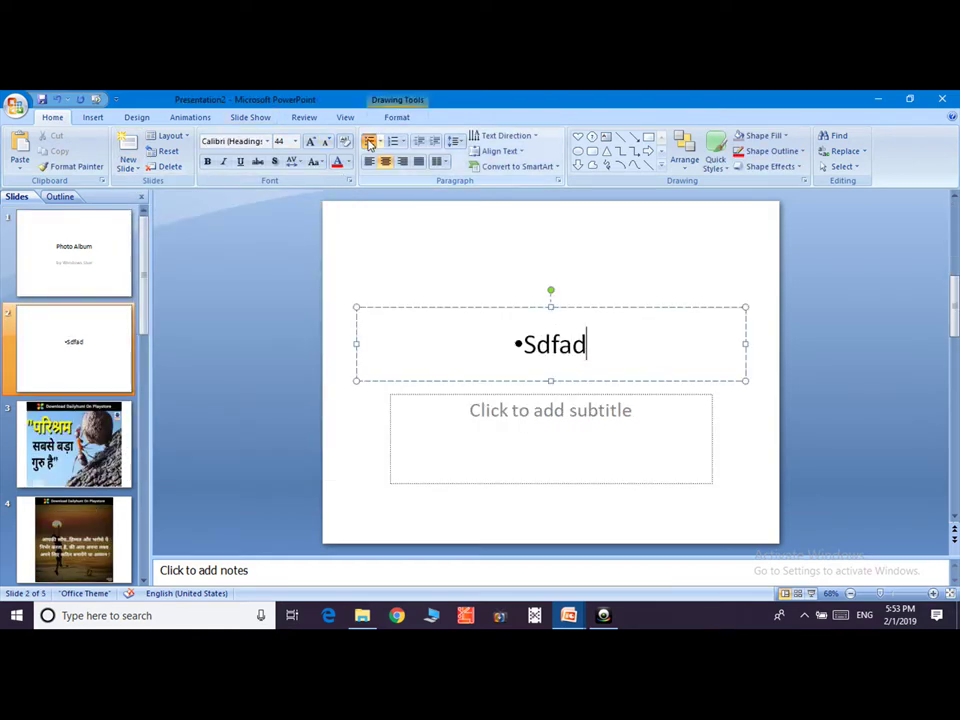
pyautogui.press('Return')
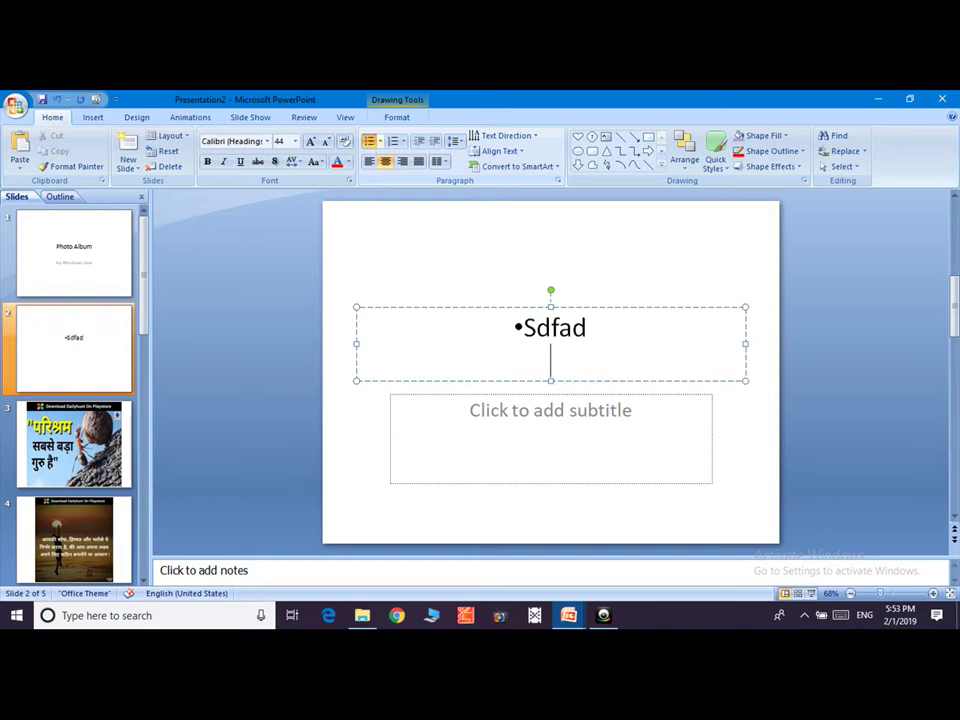
pyautogui.write('sadfasdf')
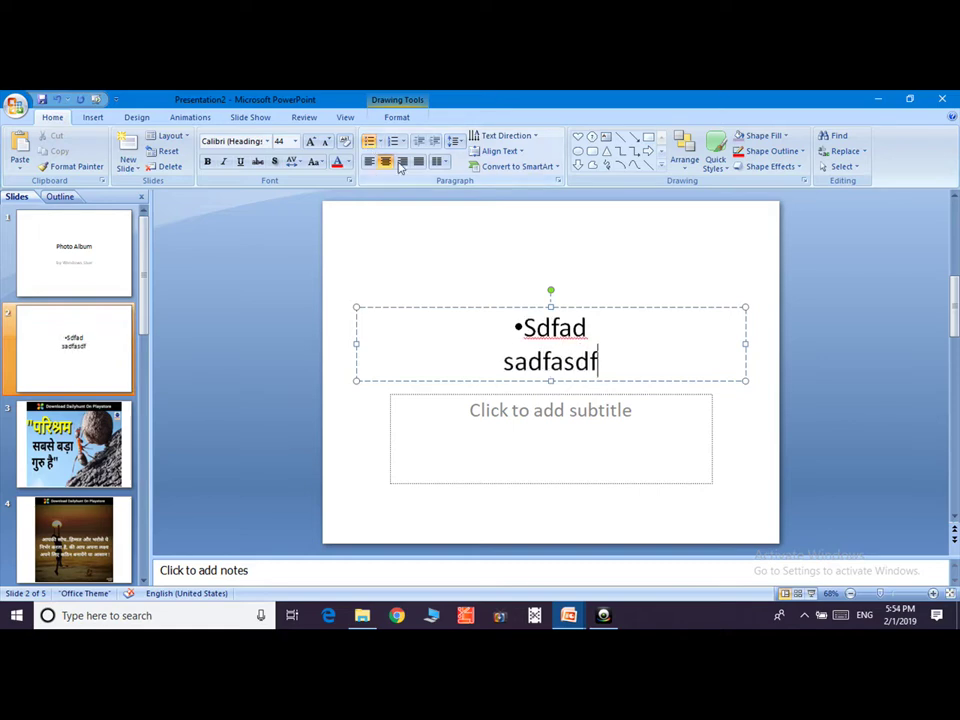
pyautogui.click(392, 141)
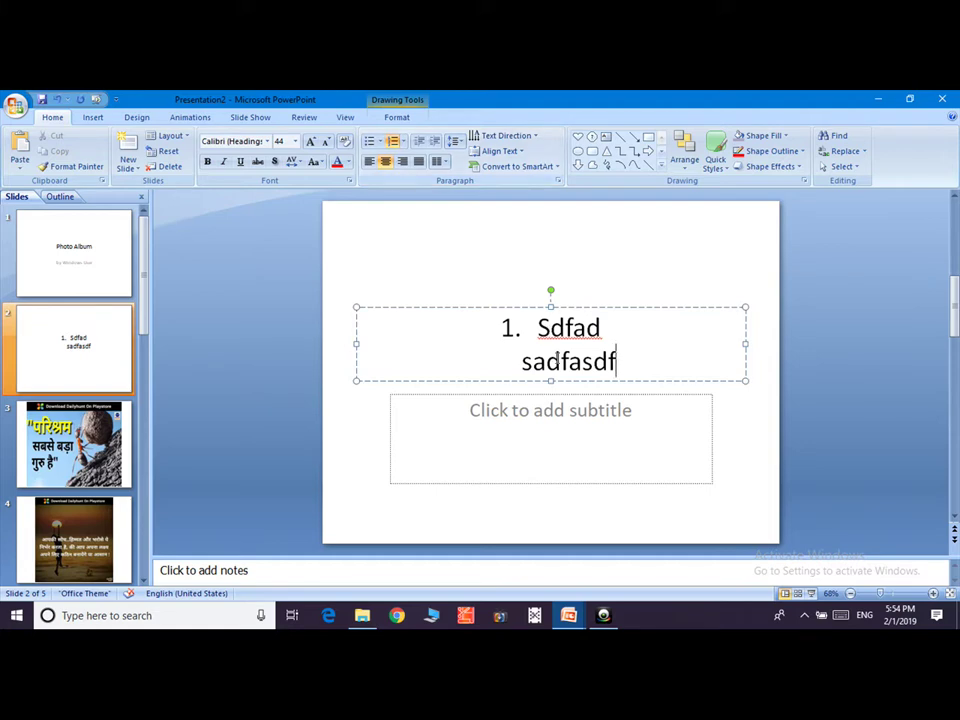
pyautogui.press('Return')
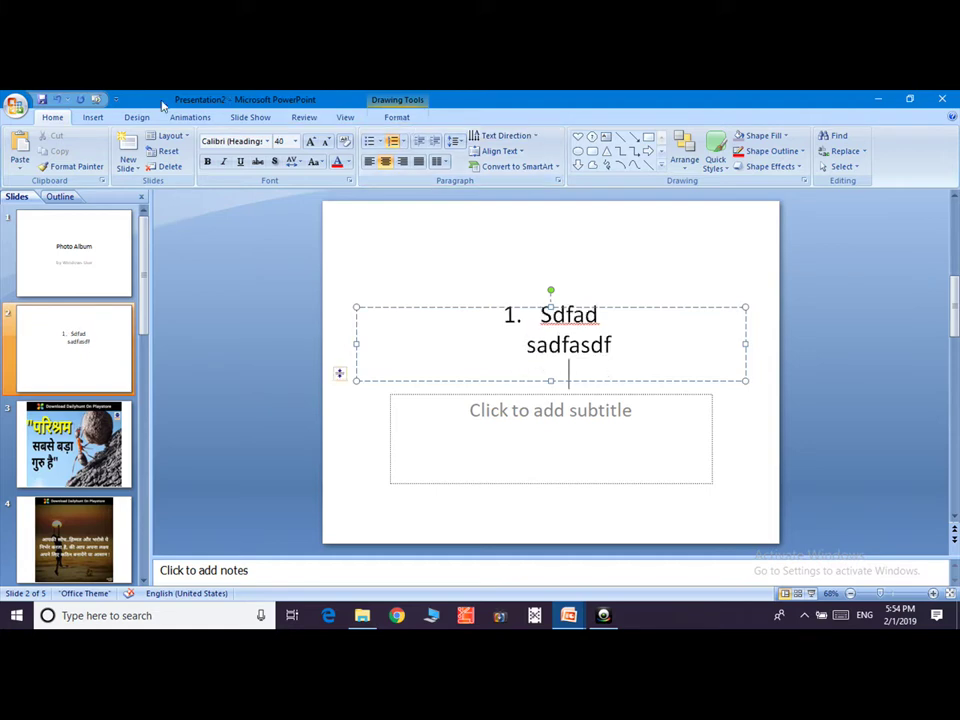
pyautogui.click(100, 119)
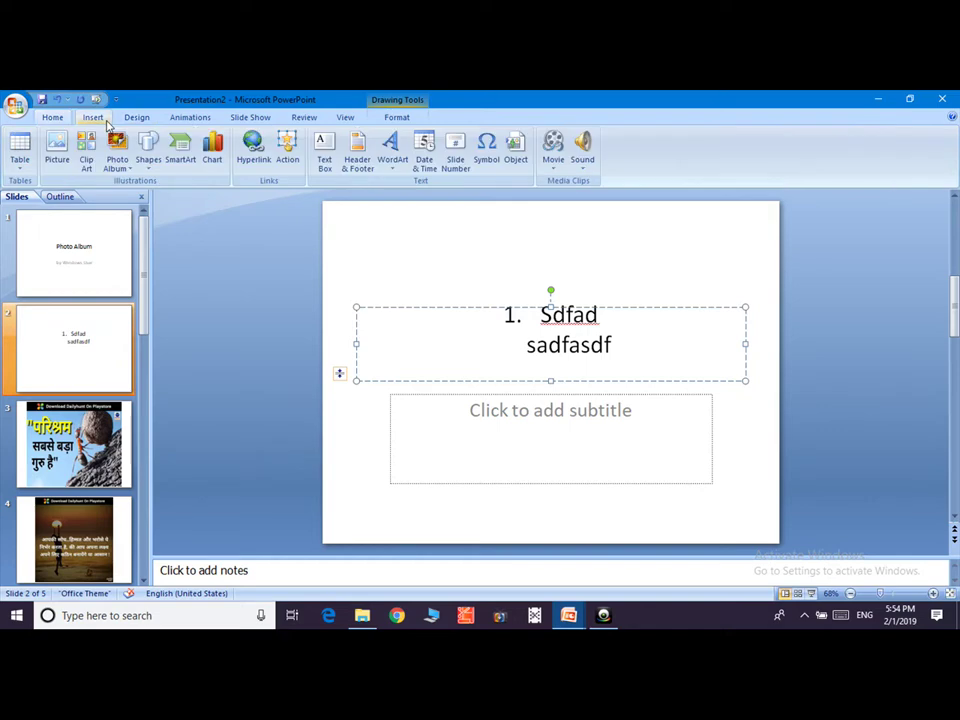
# Insert a Picture Accent List SmartArt diagram on slide 2
pyautogui.click(181, 155)
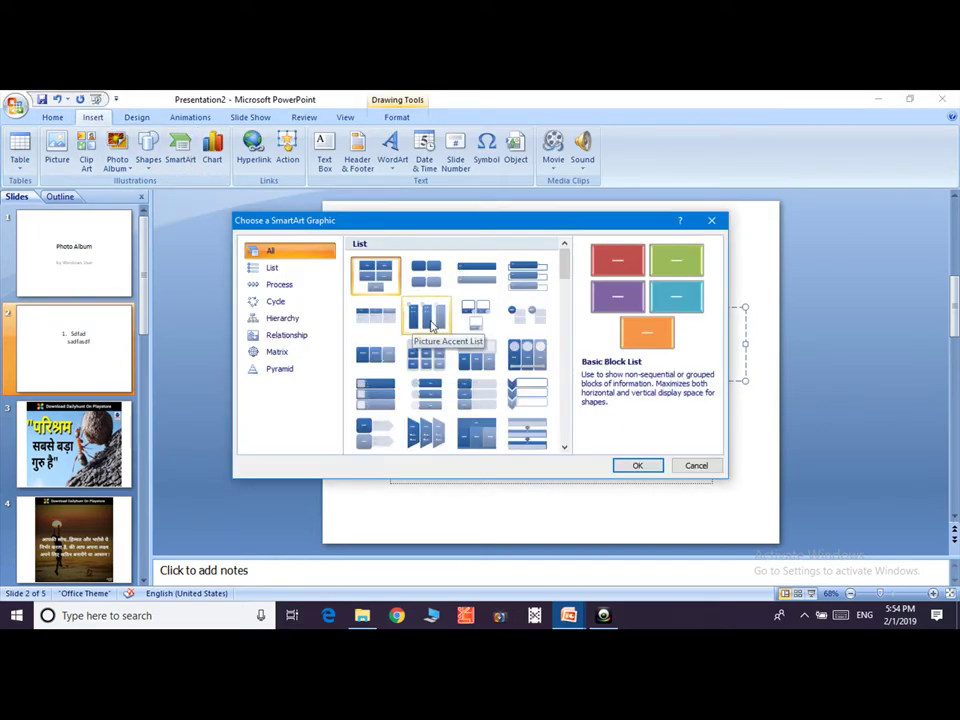
pyautogui.click(425, 318)
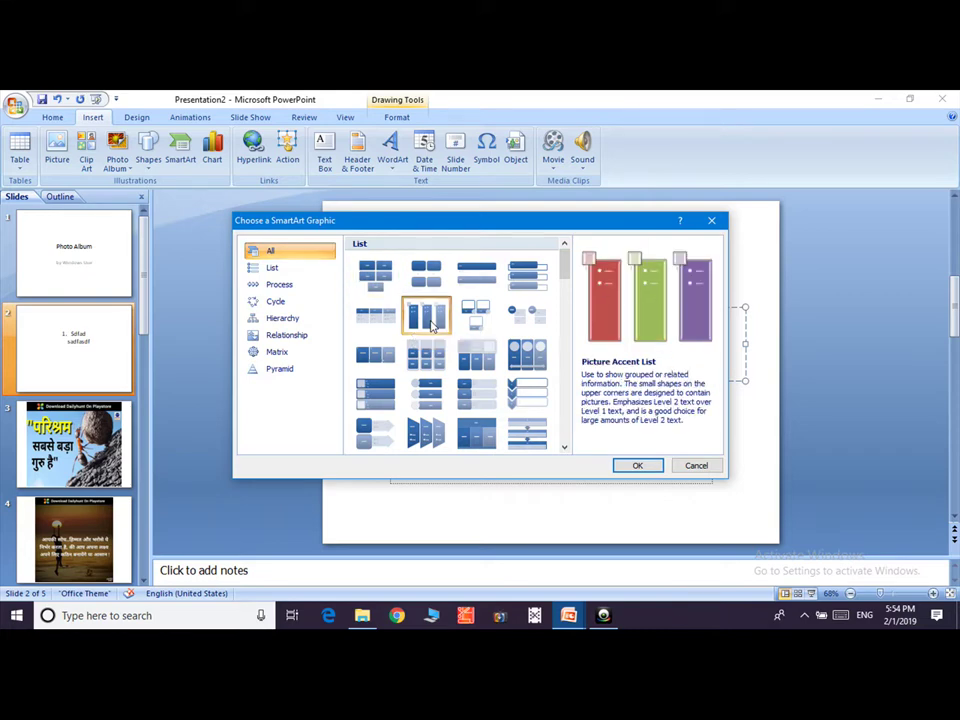
pyautogui.click(637, 465)
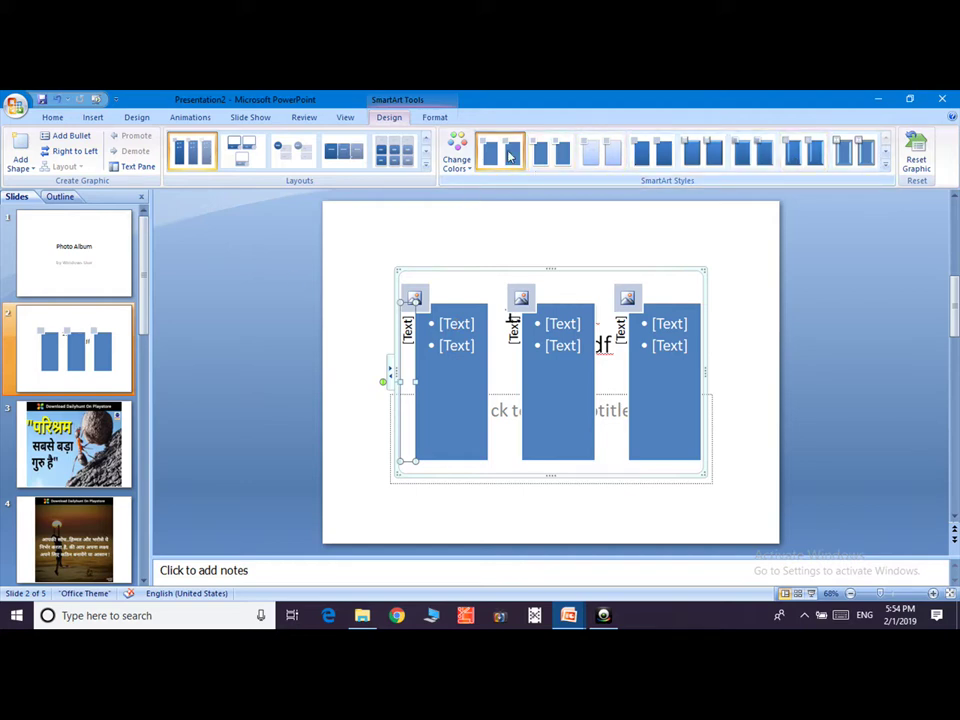
# Recolour the diagram with a Colorful scheme of green, teal and purple blocks
pyautogui.click(456, 160)
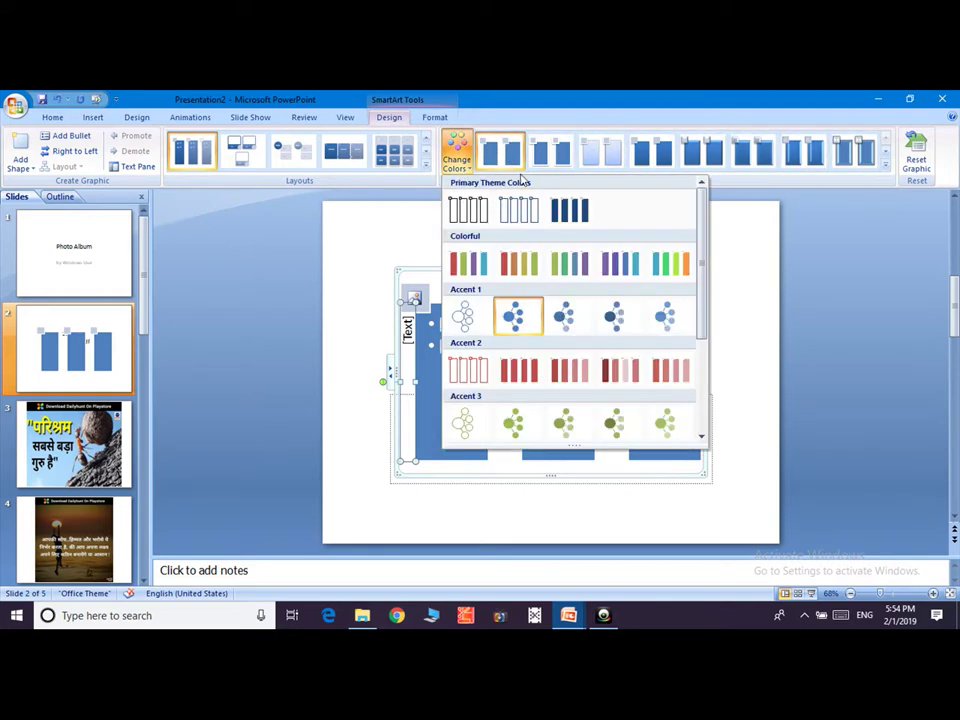
pyautogui.click(551, 262)
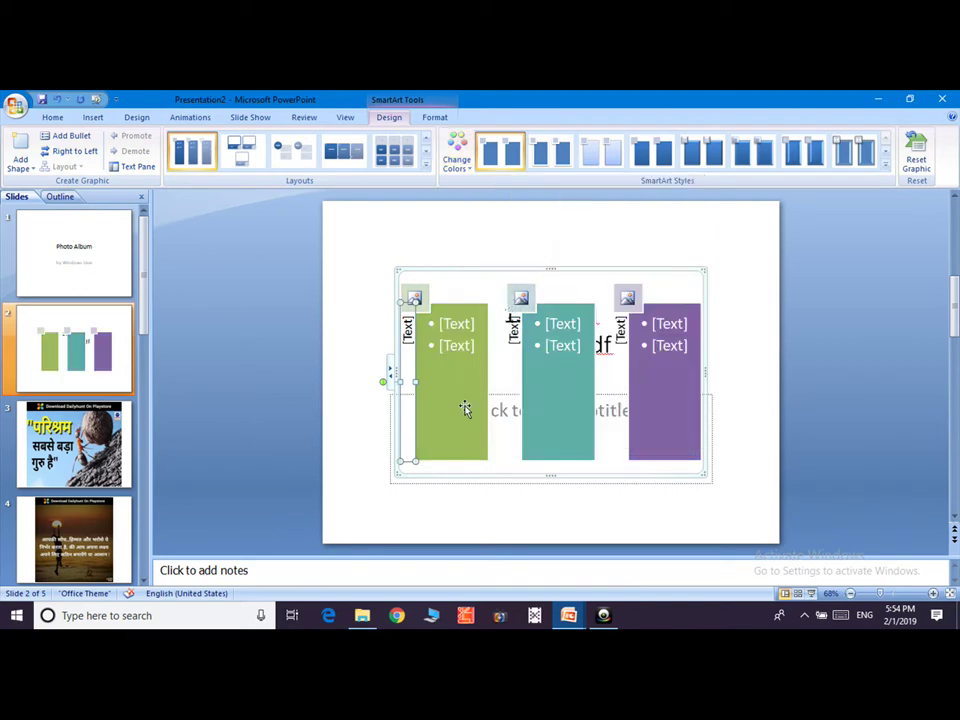
pyautogui.click(93, 118)
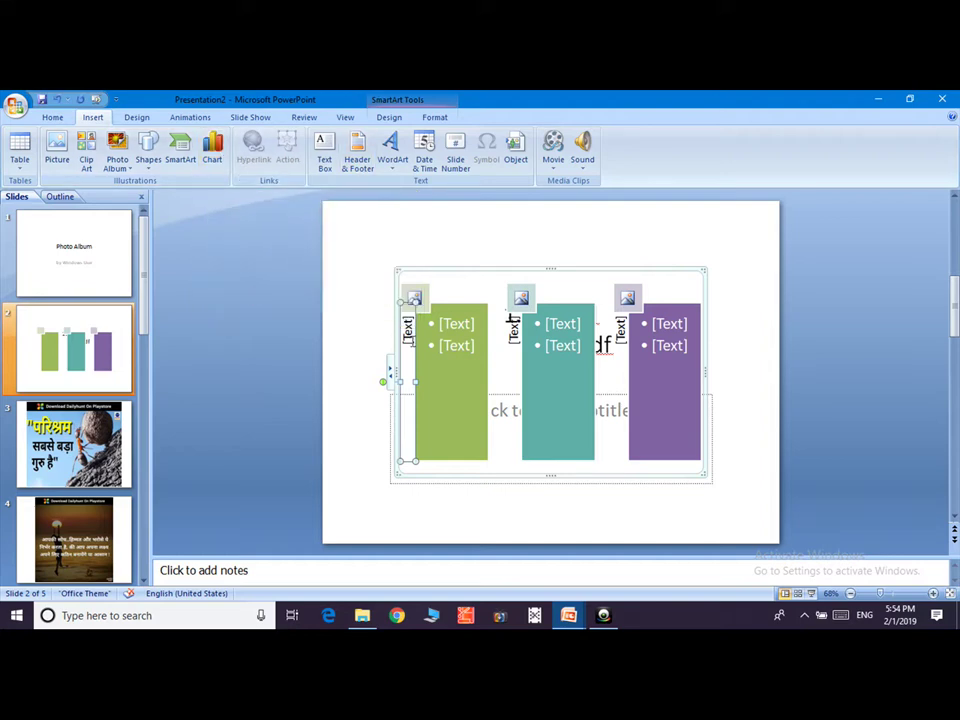
# Open the SmartArt layout gallery and close it without inserting anything
pyautogui.click(178, 158)
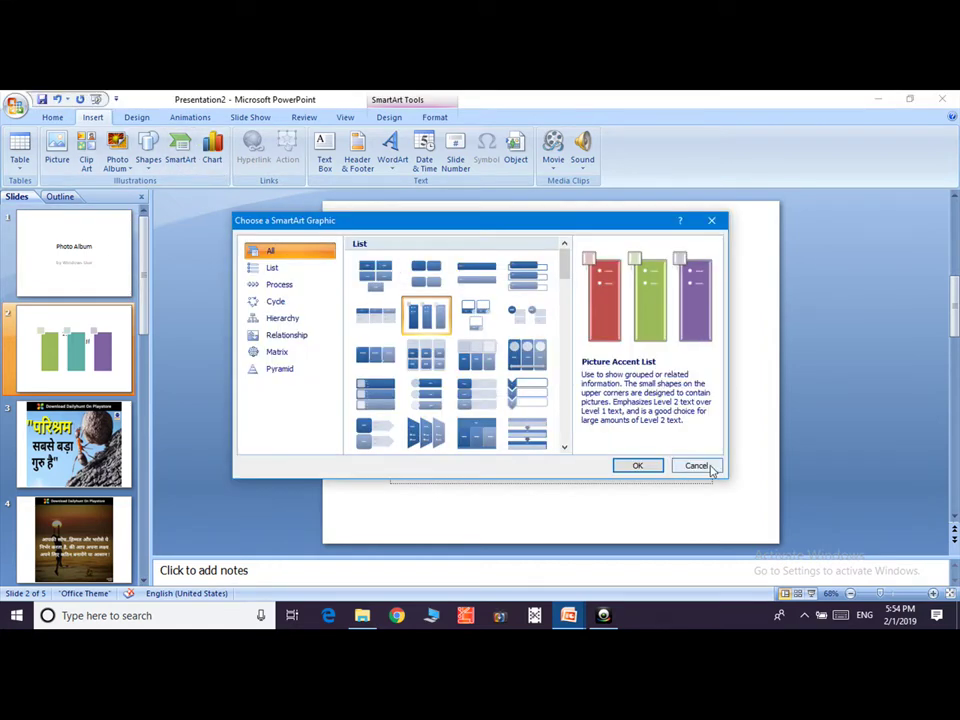
pyautogui.press('Return')
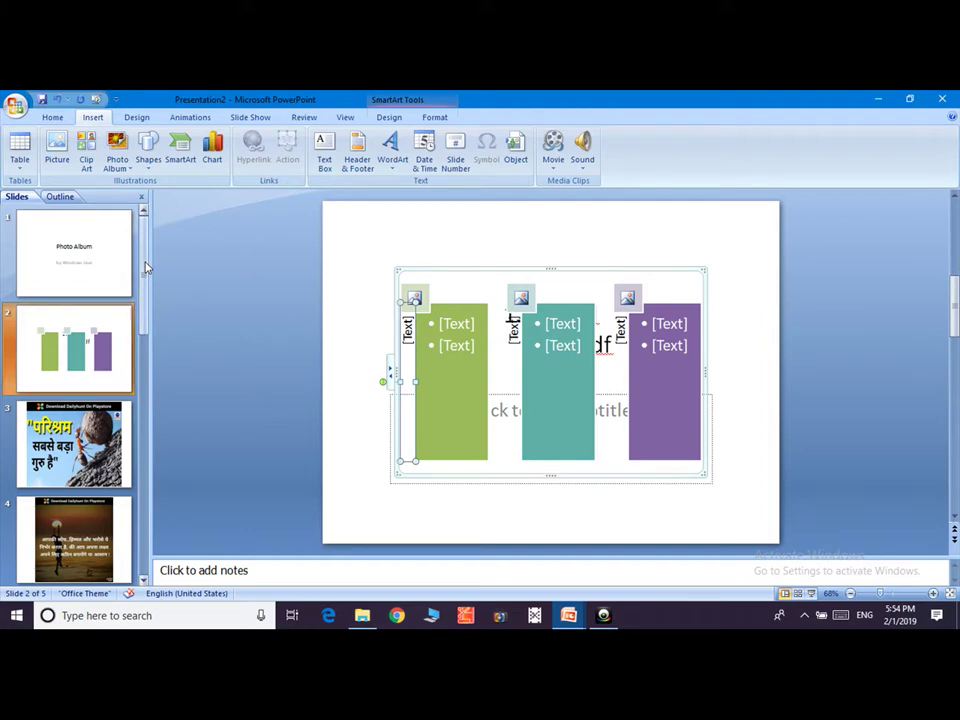
pyautogui.scroll(-2, 152, 402)
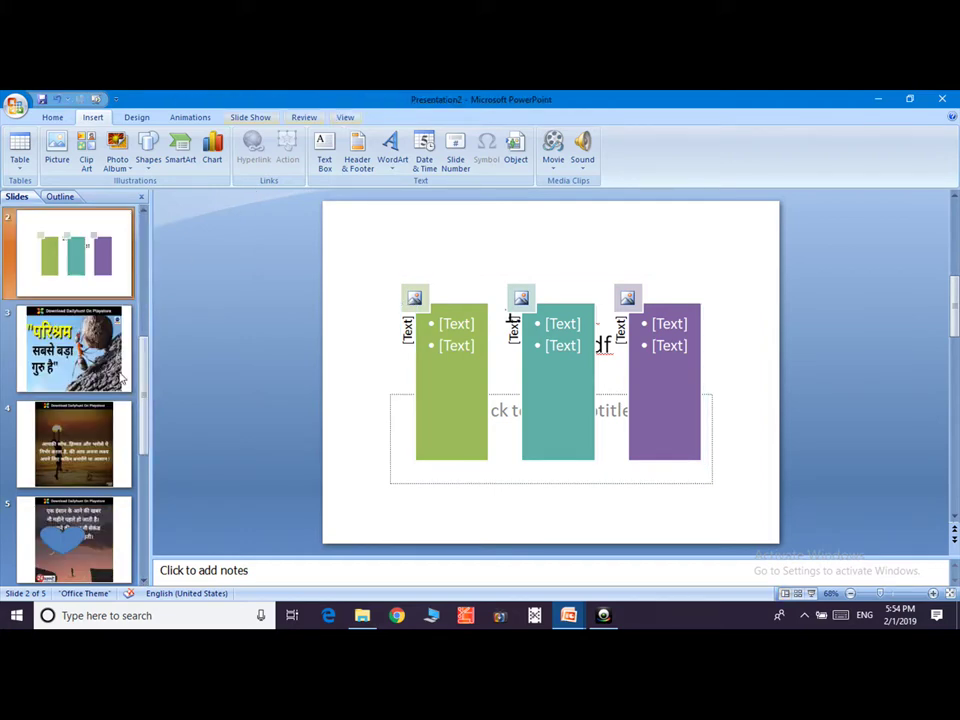
pyautogui.scroll(2, 141, 335)
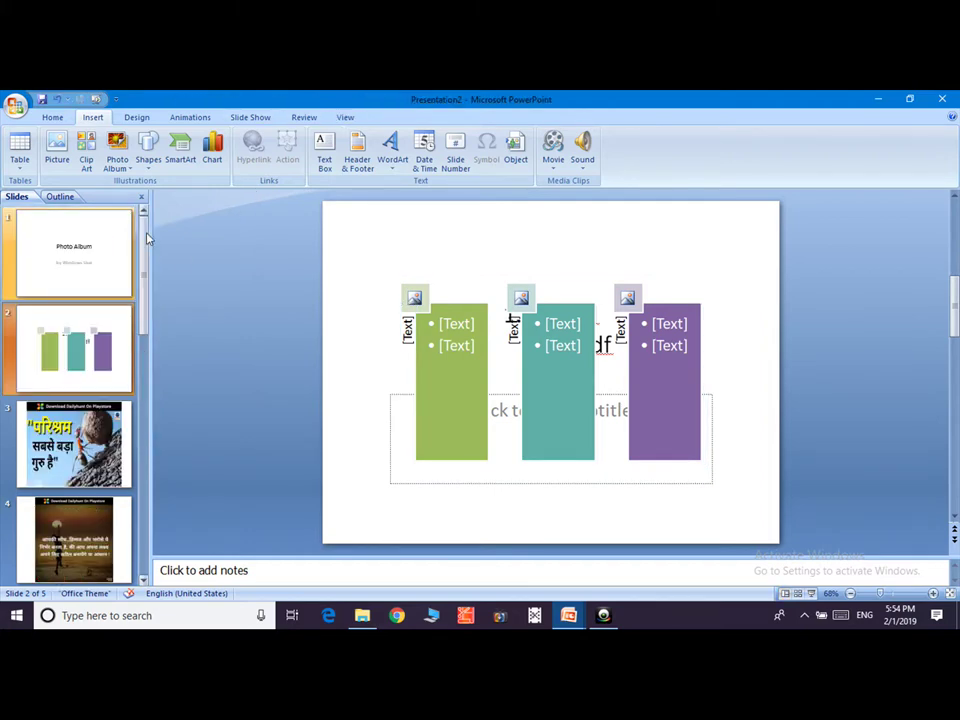
# On slide 1, replace 'User' in the subtitle with 'Sdfvdzs' and select the new word
pyautogui.click(91, 270)
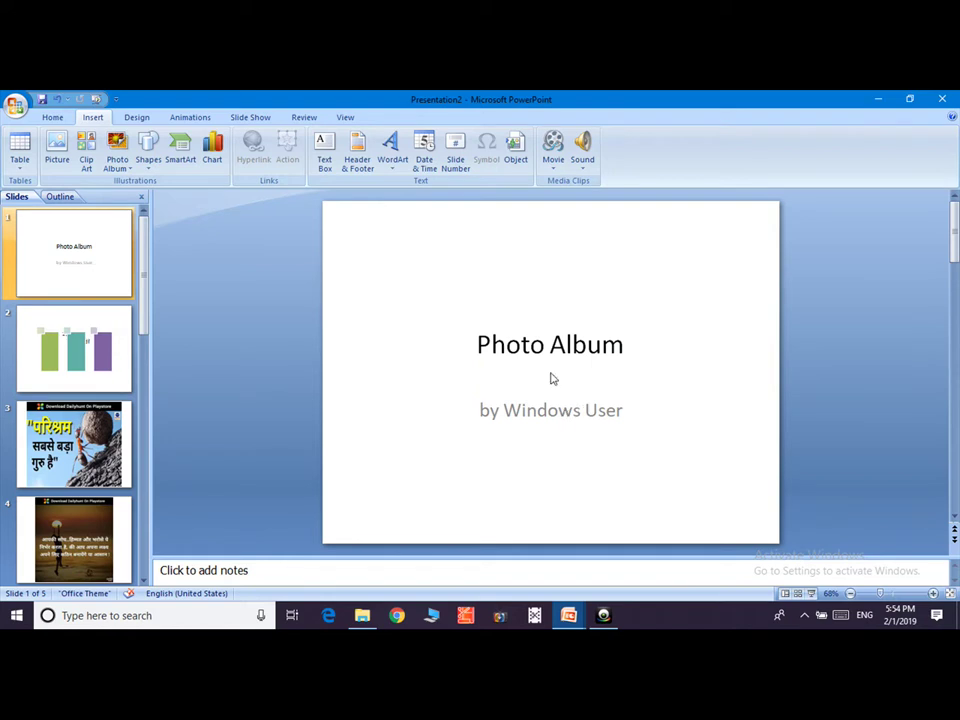
pyautogui.doubleClick(591, 412)
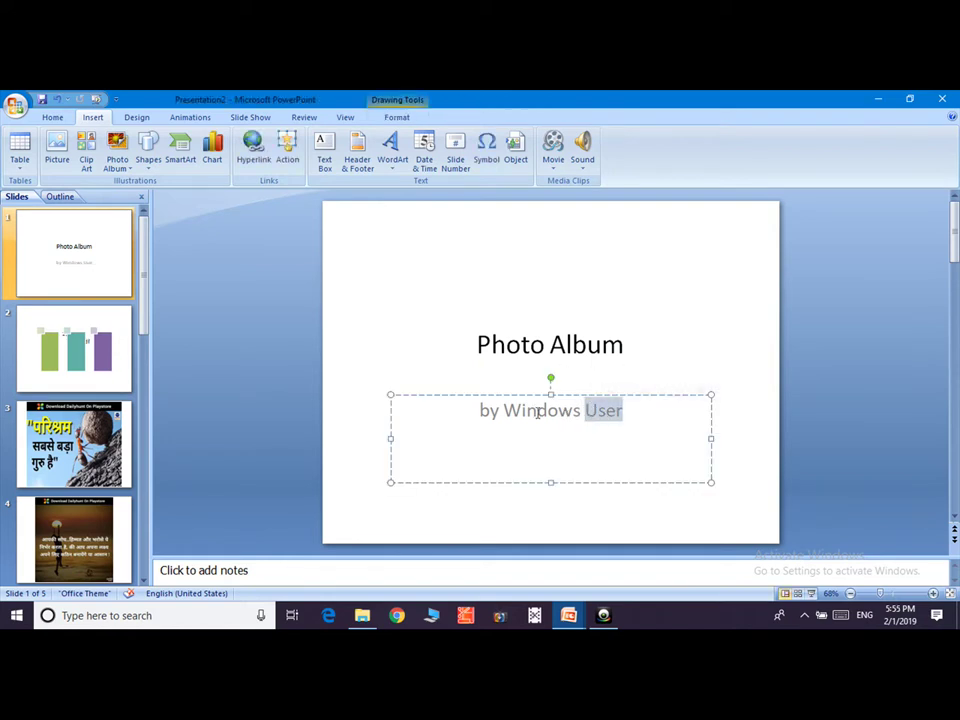
pyautogui.write('Sdfv')
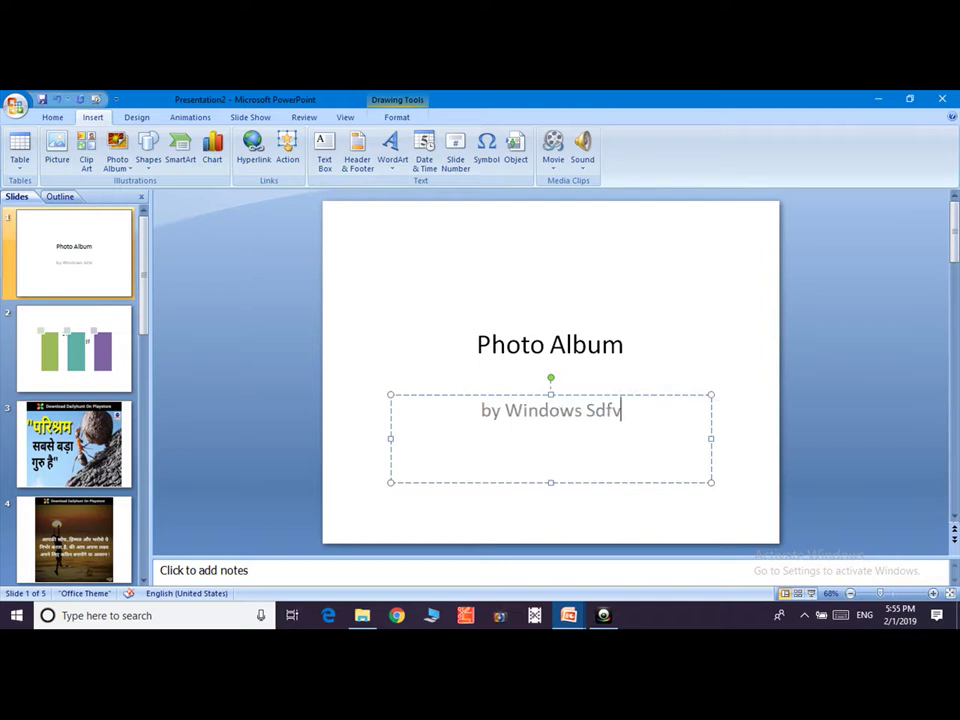
pyautogui.write('dzs')
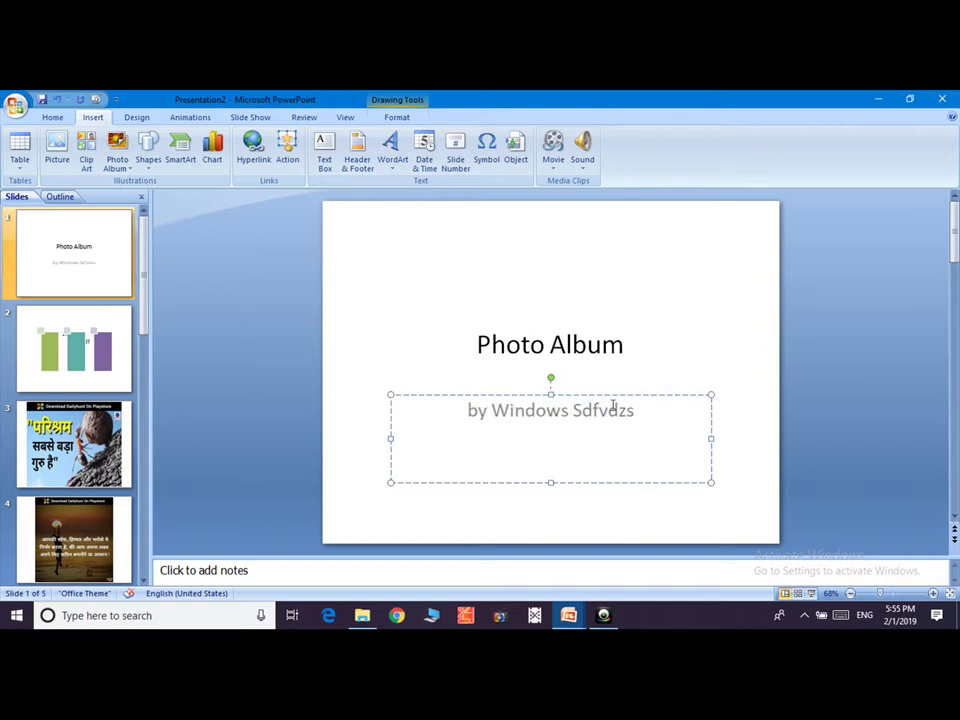
pyautogui.moveTo(639, 410); pyautogui.dragTo(573, 412)
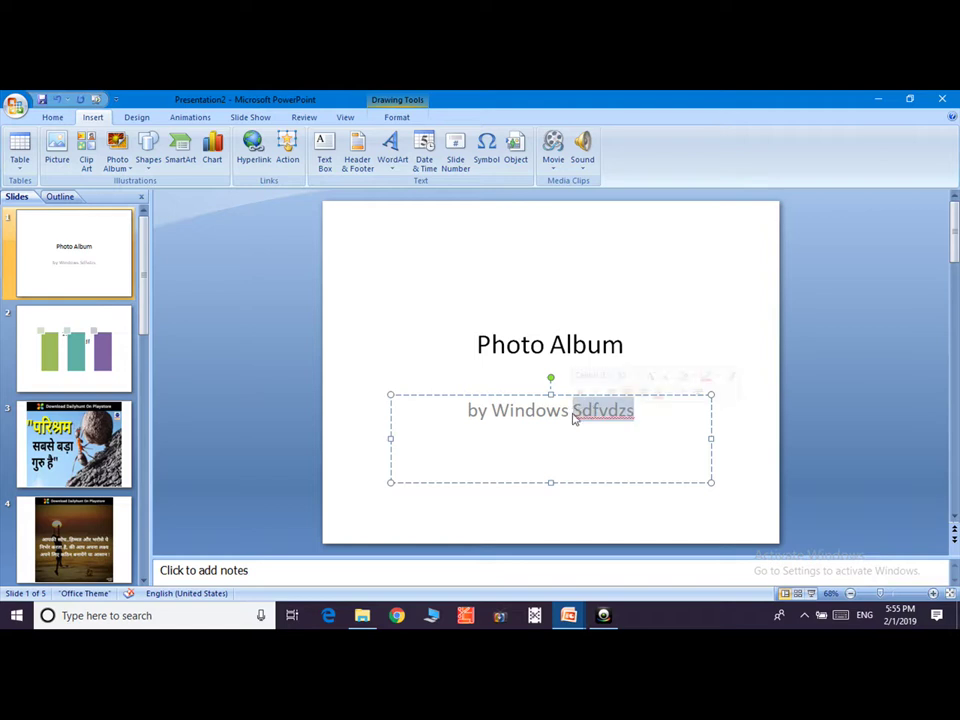
# Hyperlink the selected word 'Sdfvdzs' to the file a.xlsx in Documents
pyautogui.click(253, 155)
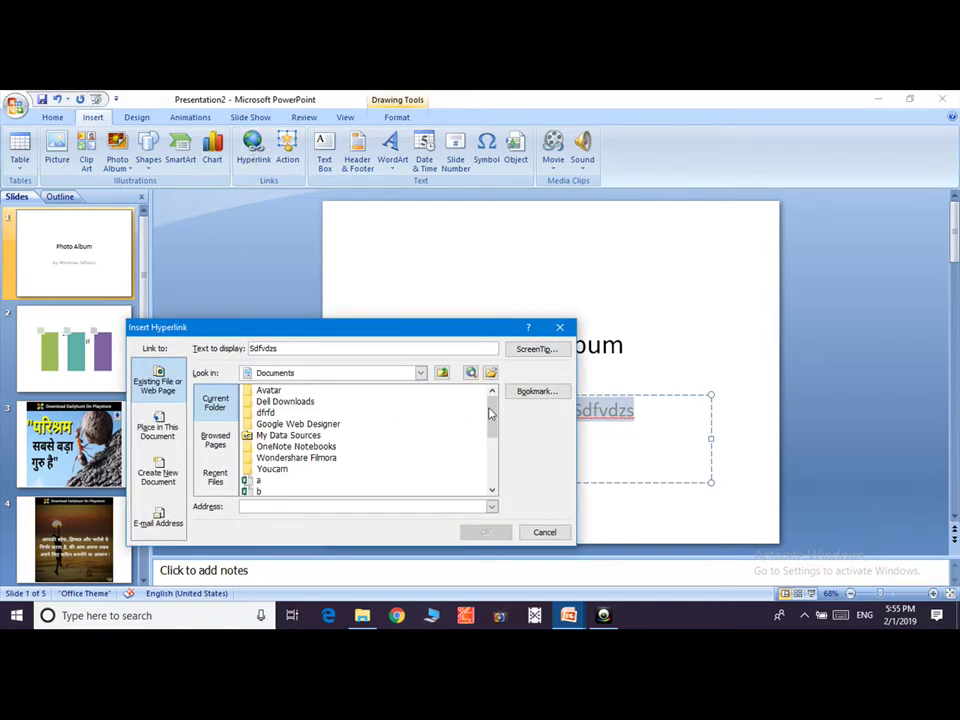
pyautogui.moveTo(491, 414); pyautogui.dragTo(492, 455)
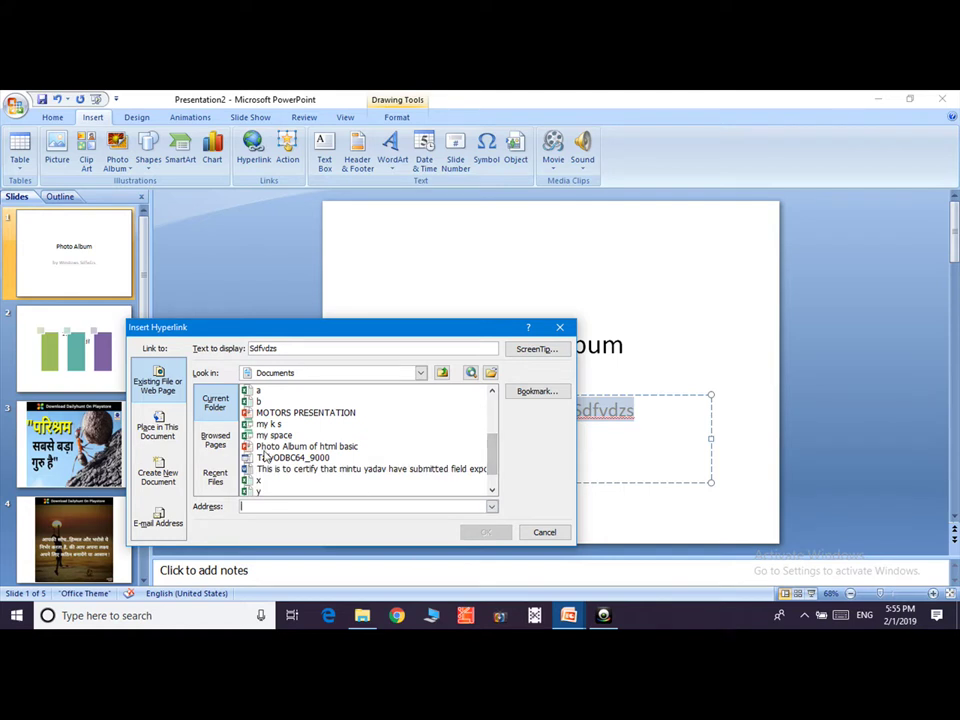
pyautogui.click(257, 392)
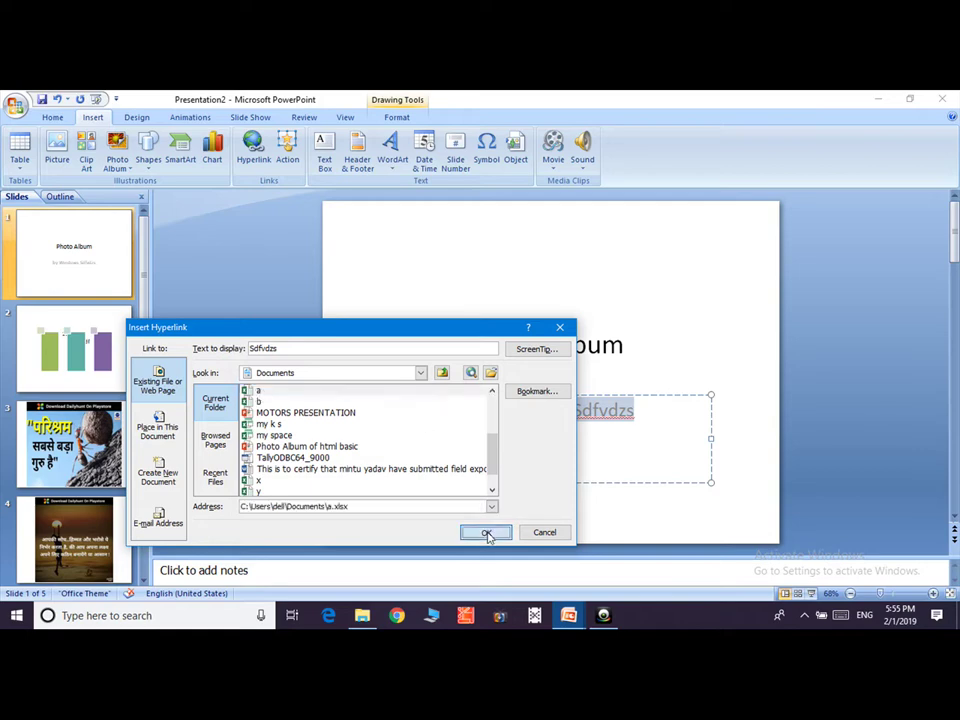
pyautogui.click(487, 533)
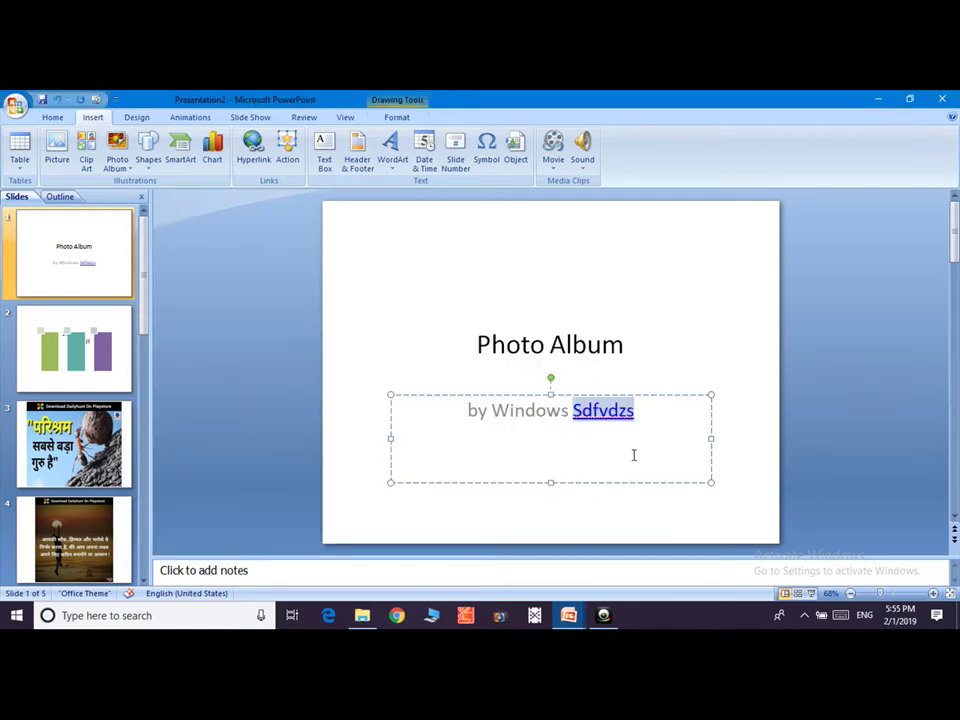
pyautogui.press('Right')
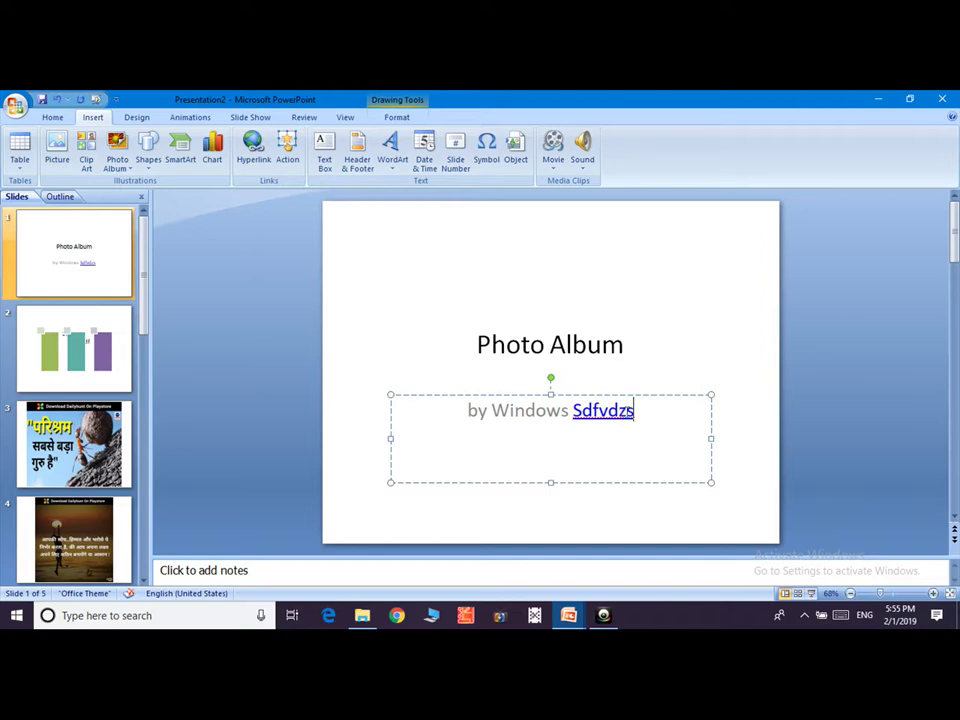
pyautogui.doubleClick(610, 408)
pyautogui.moveTo(596, 433)
pyautogui.mouseDown()
pyautogui.moveTo(621, 406)
pyautogui.moveTo(609, 416)
pyautogui.mouseUp()
pyautogui.click(606, 410)
pyautogui.click(94, 100)
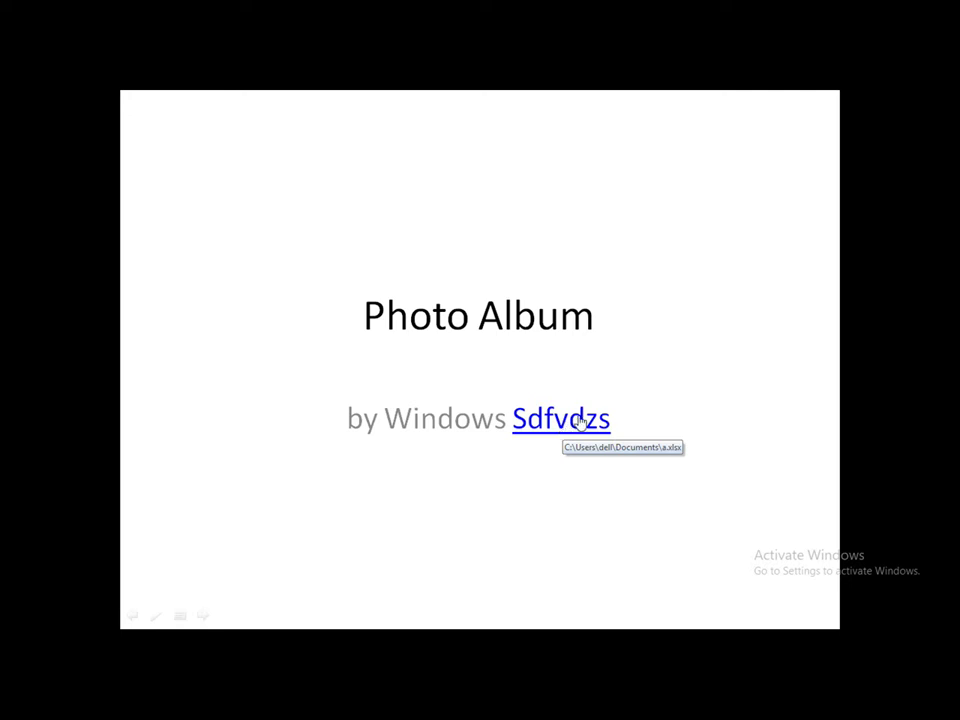
pyautogui.click(580, 421)
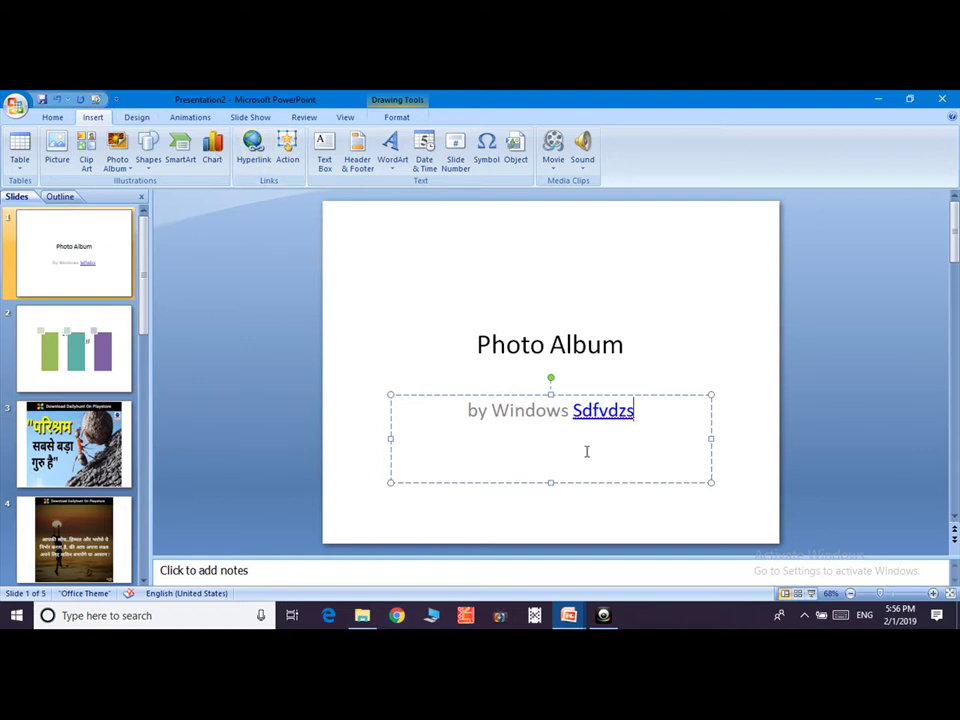
# Break the linked subtitle word onto a second line after 'S'
pyautogui.press('Return')
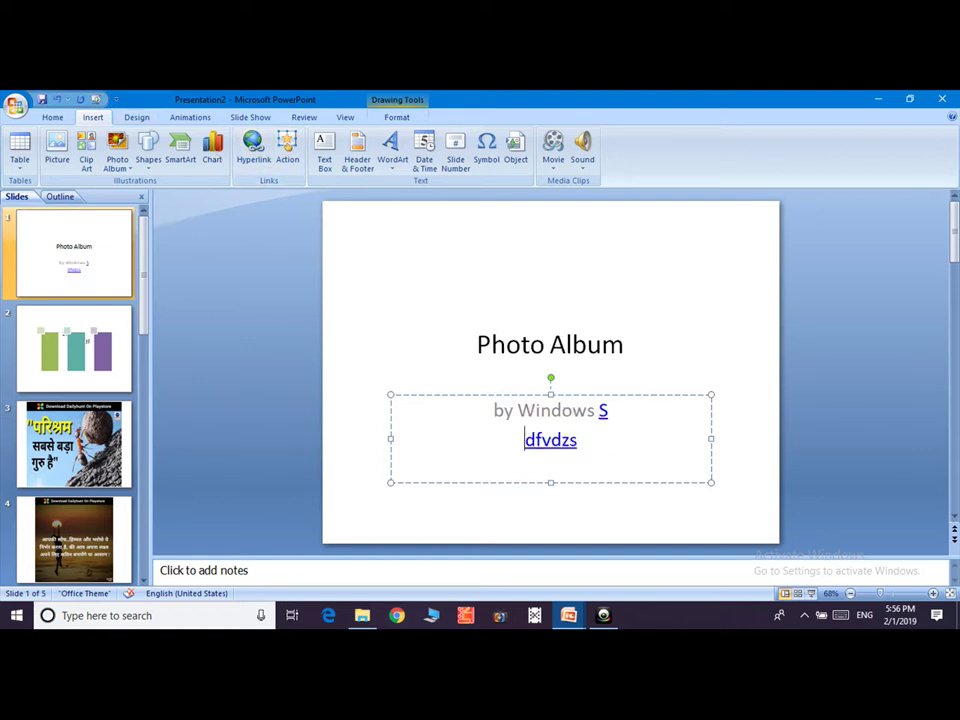
pyautogui.click(54, 118)
pyautogui.click(100, 119)
# Draw a blue right arrow below the subtitle on slide 1 and select it
pyautogui.click(148, 160)
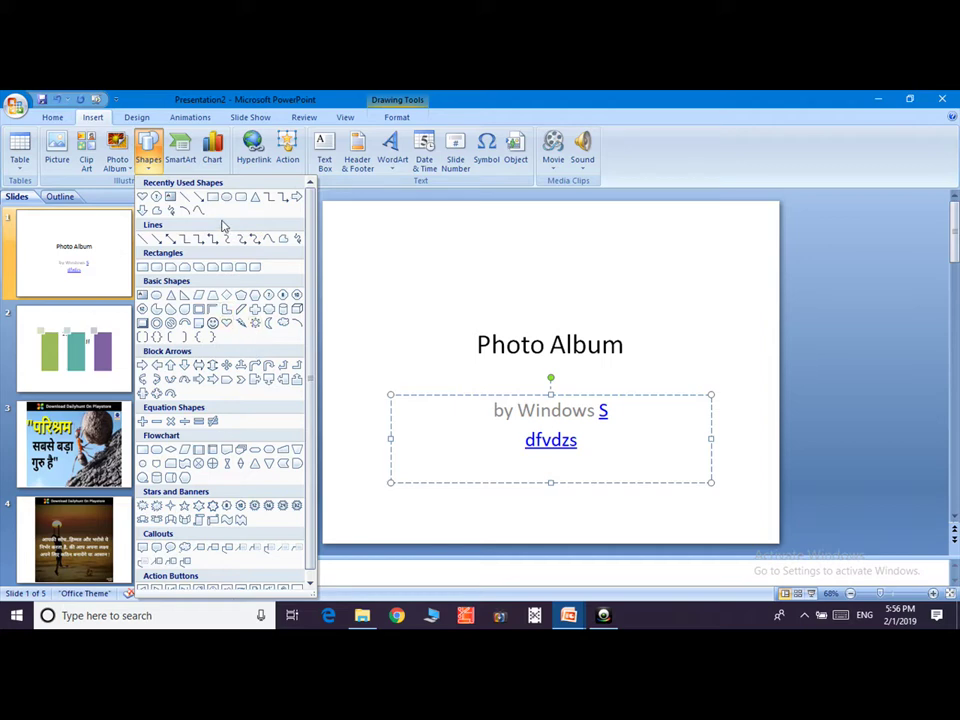
pyautogui.click(297, 200)
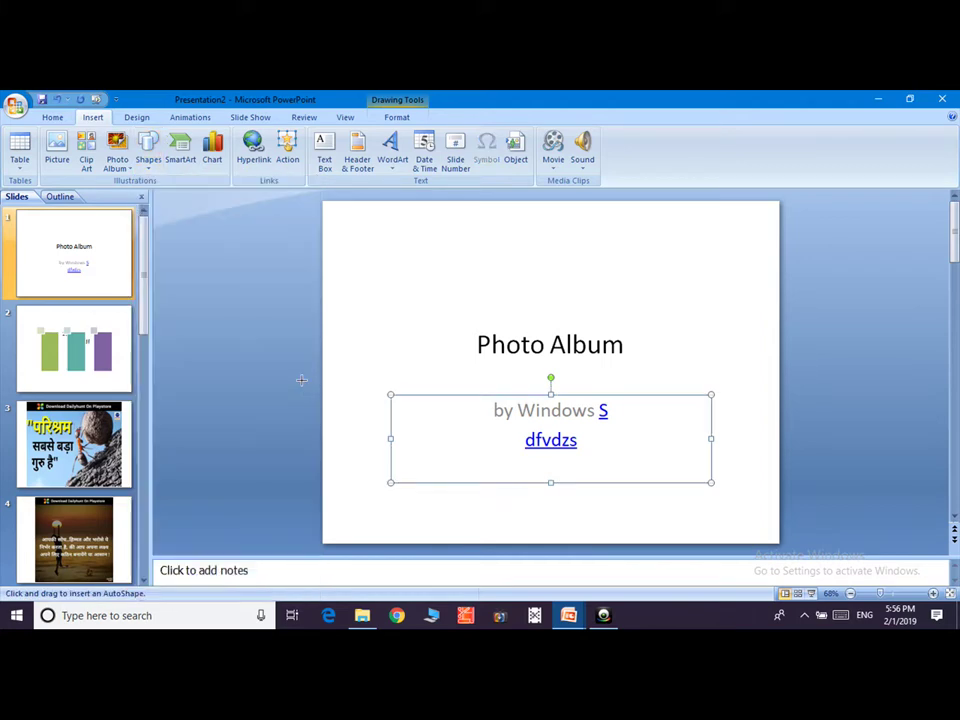
pyautogui.moveTo(501, 499)
pyautogui.mouseDown()
pyautogui.moveTo(606, 505)
pyautogui.moveTo(612, 522)
pyautogui.mouseUp()
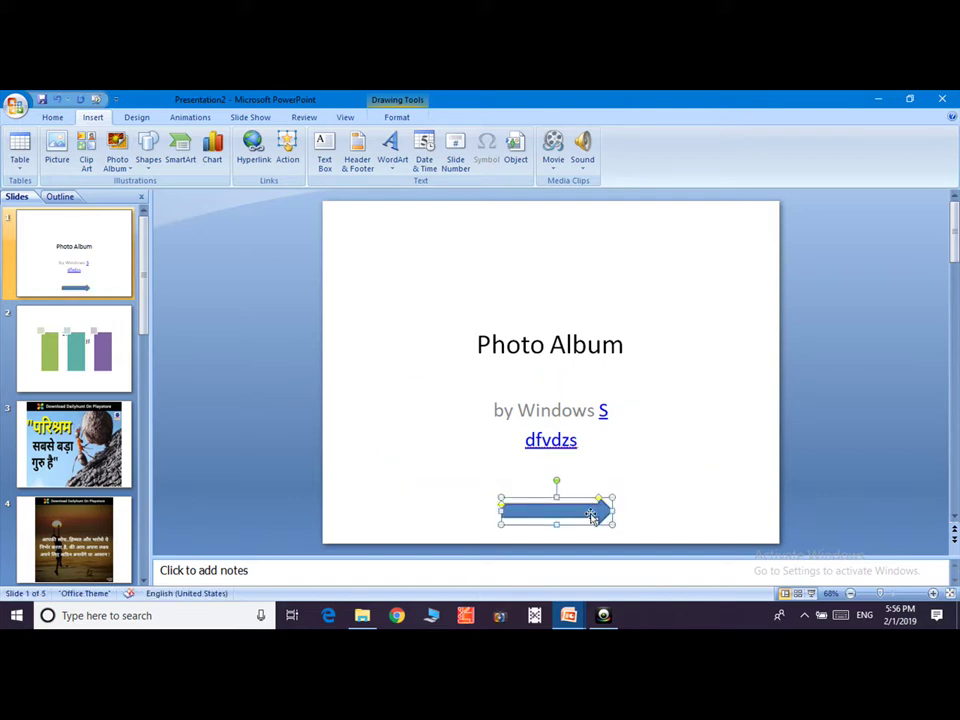
pyautogui.click(611, 478)
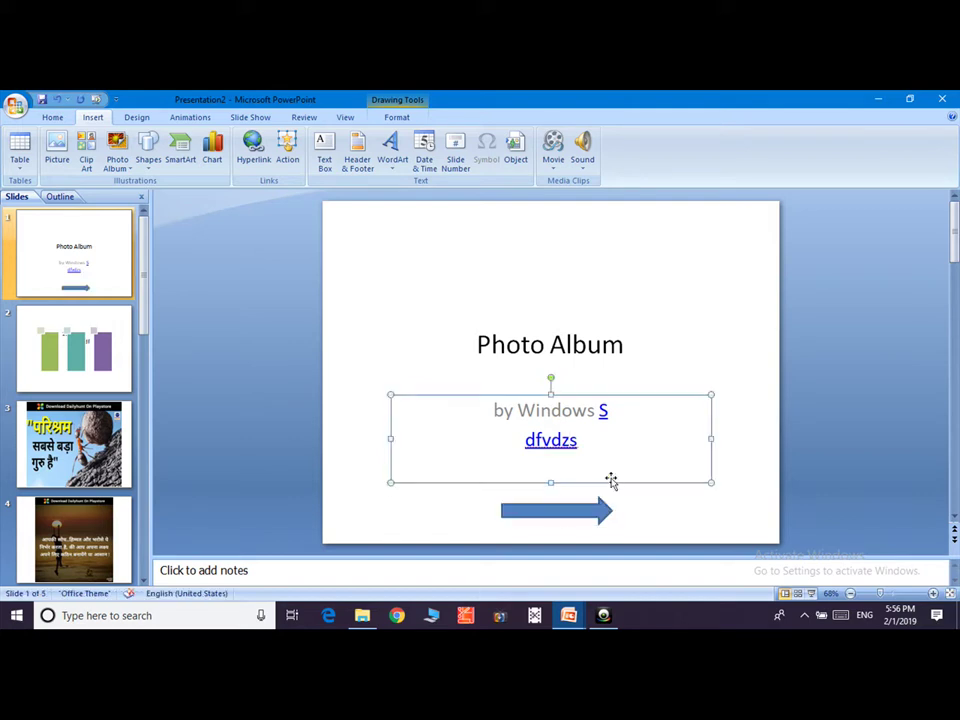
pyautogui.click(585, 511)
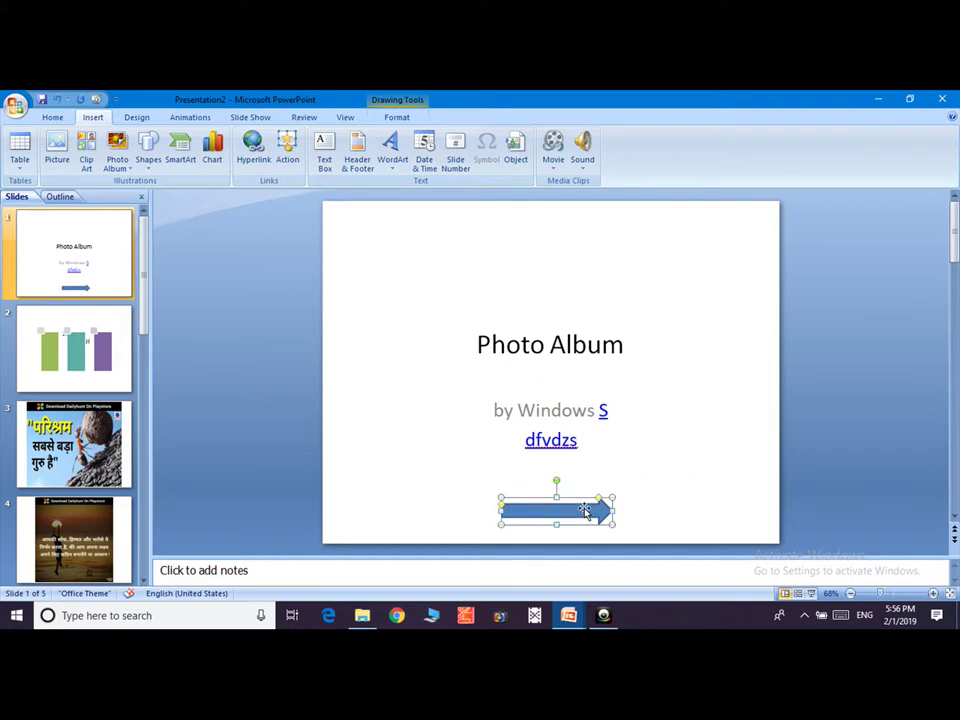
# Give the arrow an Action Setting that hyperlinks to Next Slide on click
pyautogui.click(287, 143)
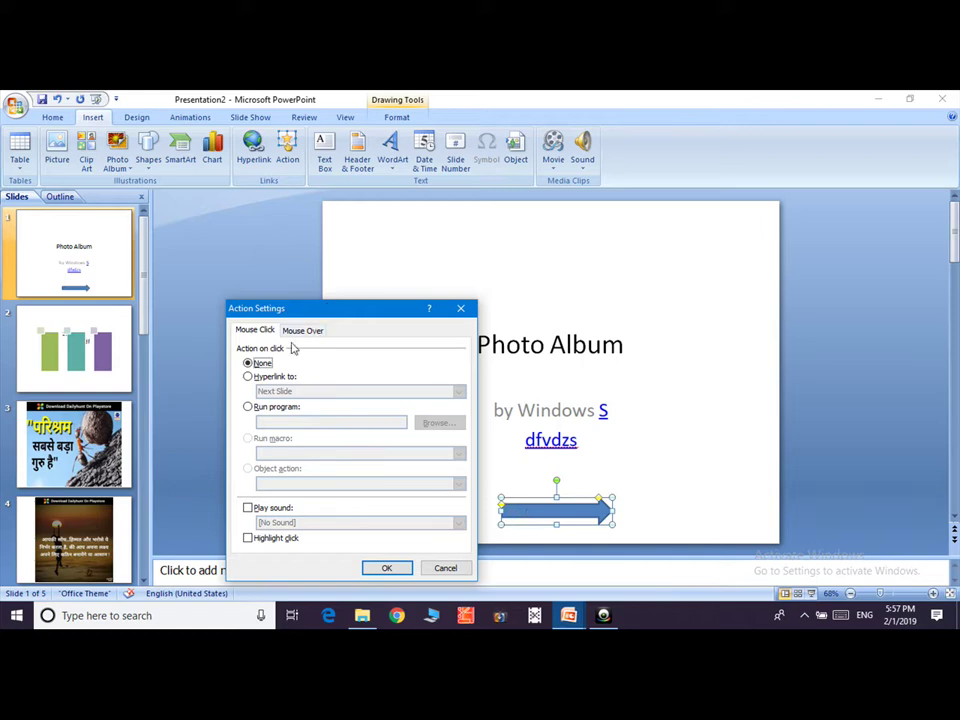
pyautogui.click(247, 377)
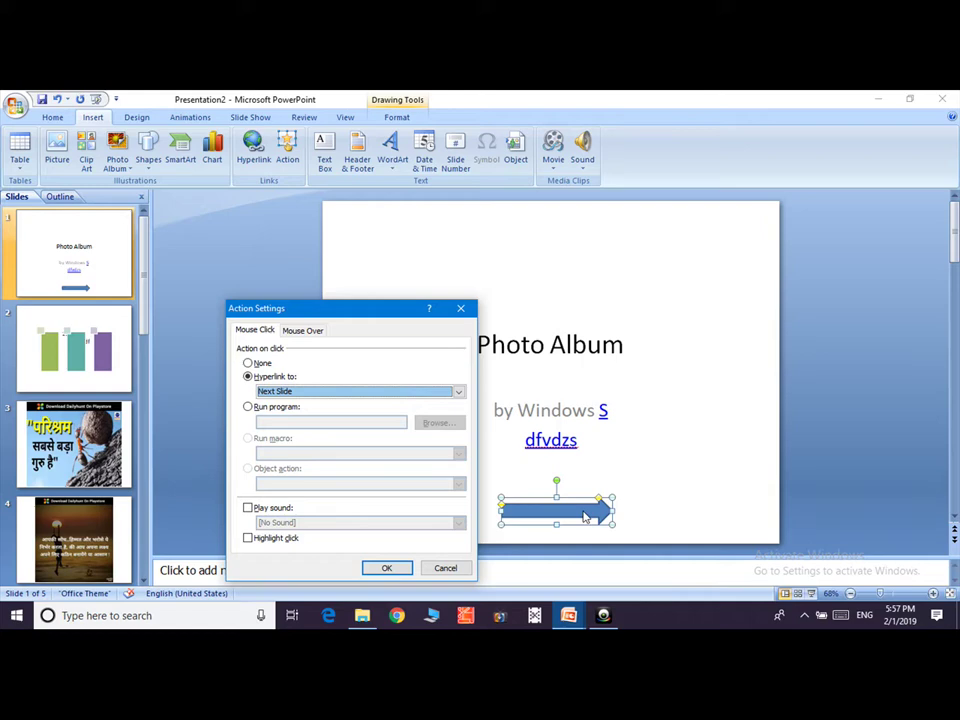
pyautogui.click(458, 391)
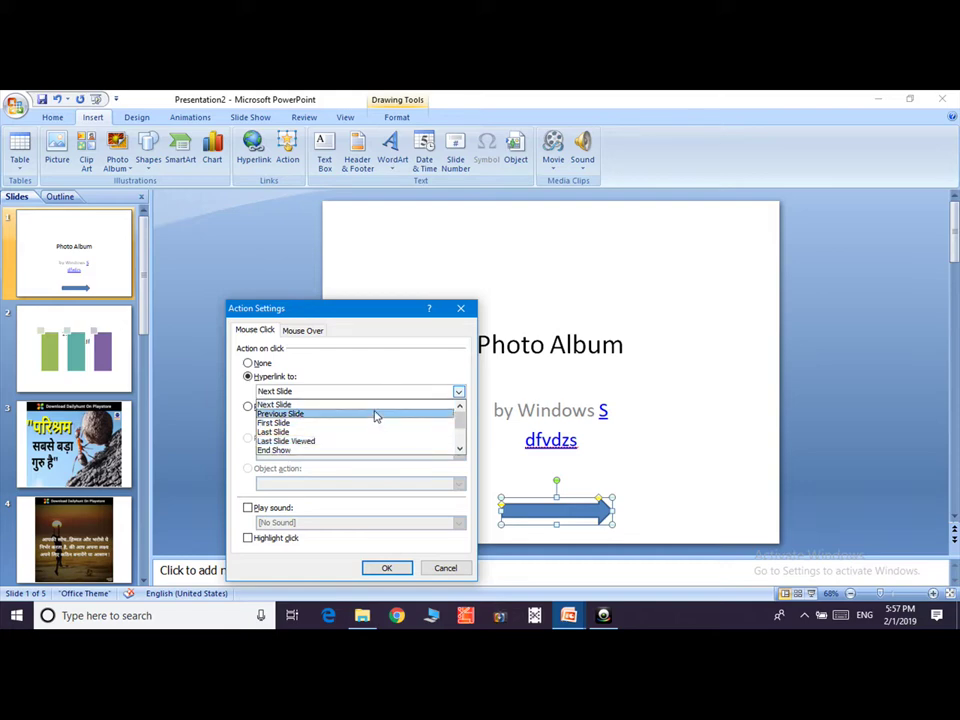
pyautogui.click(388, 405)
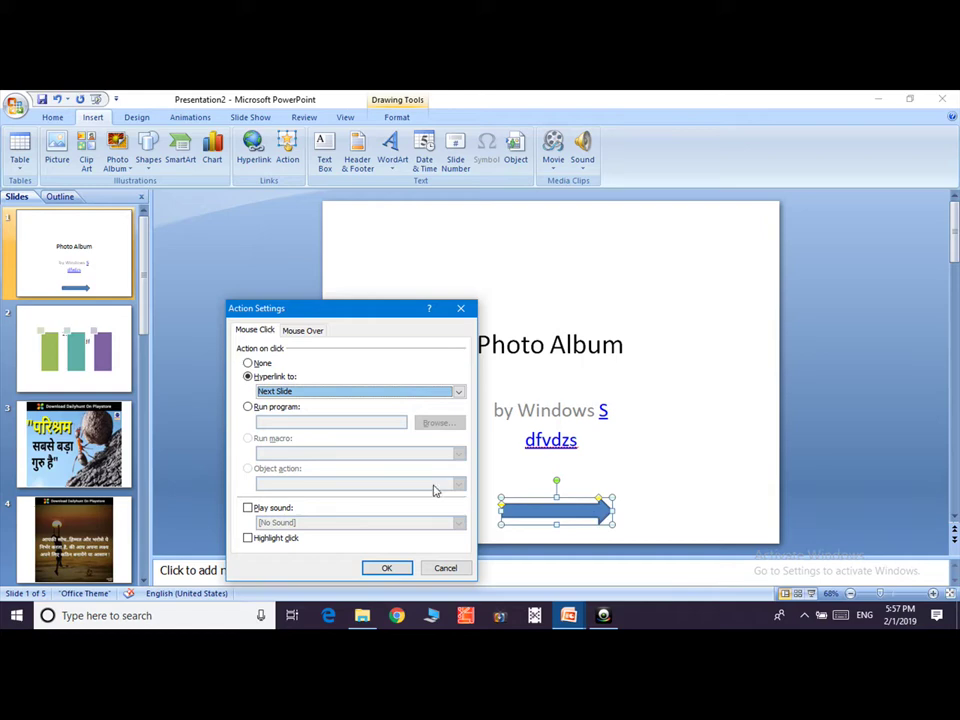
pyautogui.click(386, 568)
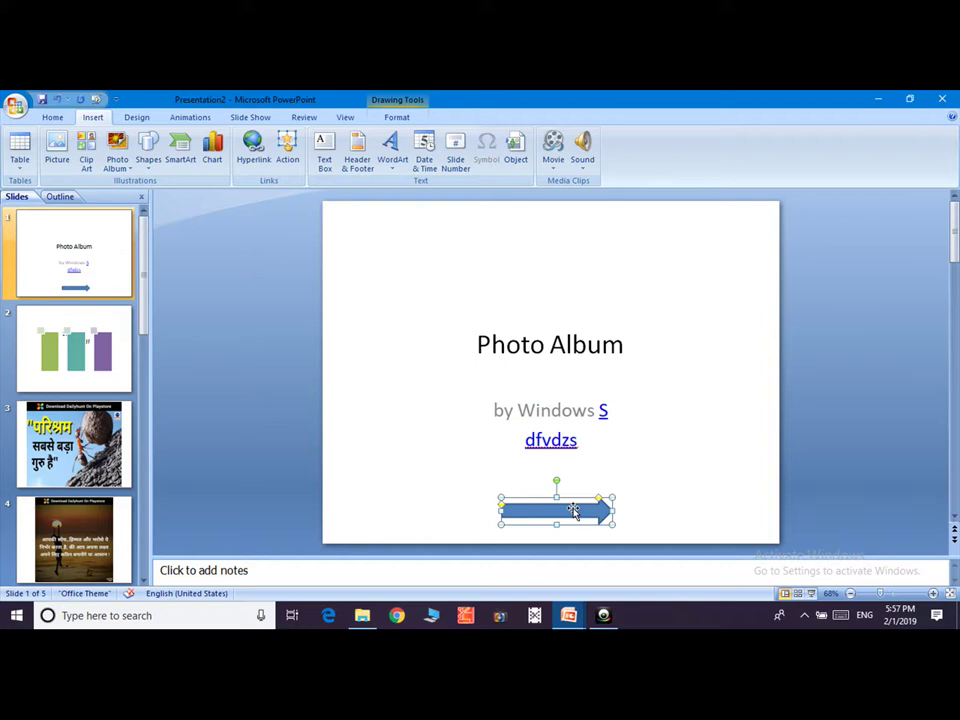
# Run the slide show, click the arrow to reach slide 2, and advance to the end
pyautogui.click(95, 101)
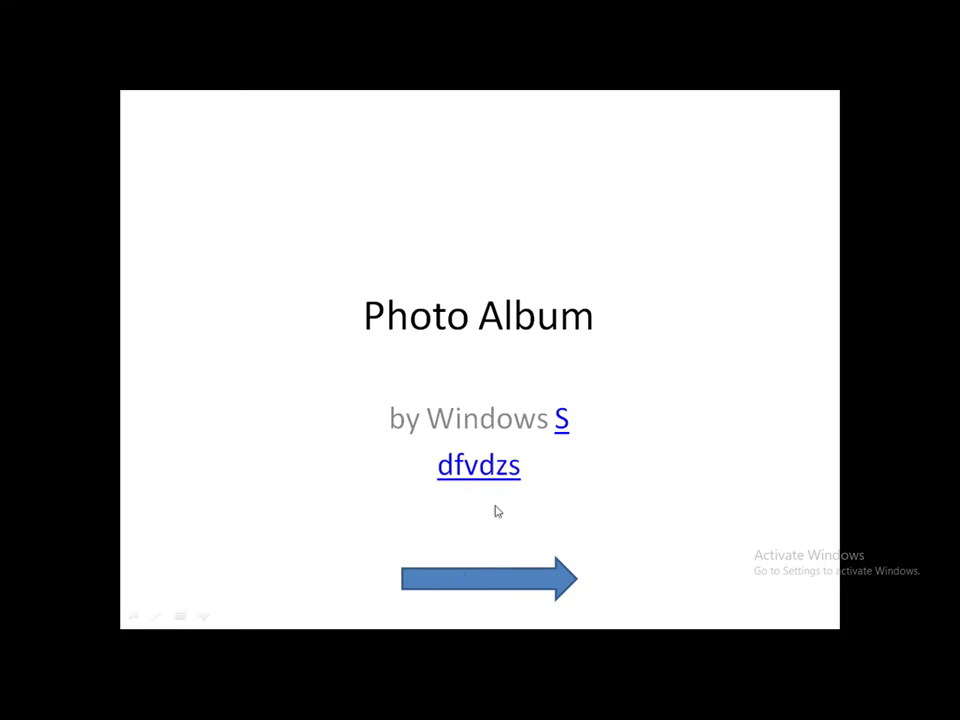
pyautogui.click(495, 585)
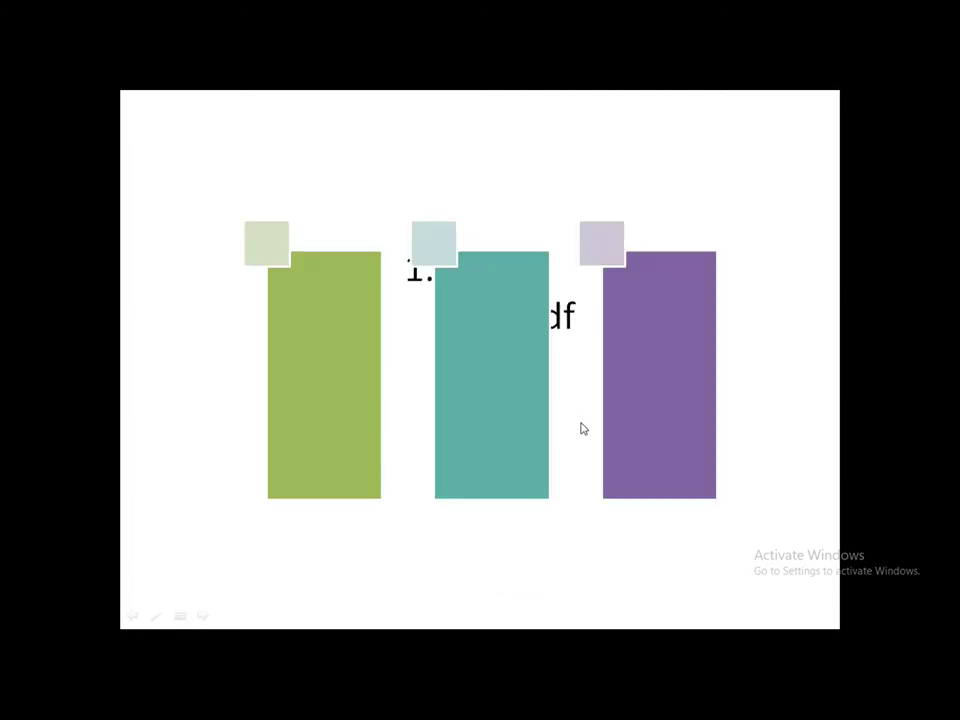
pyautogui.click(408, 317)
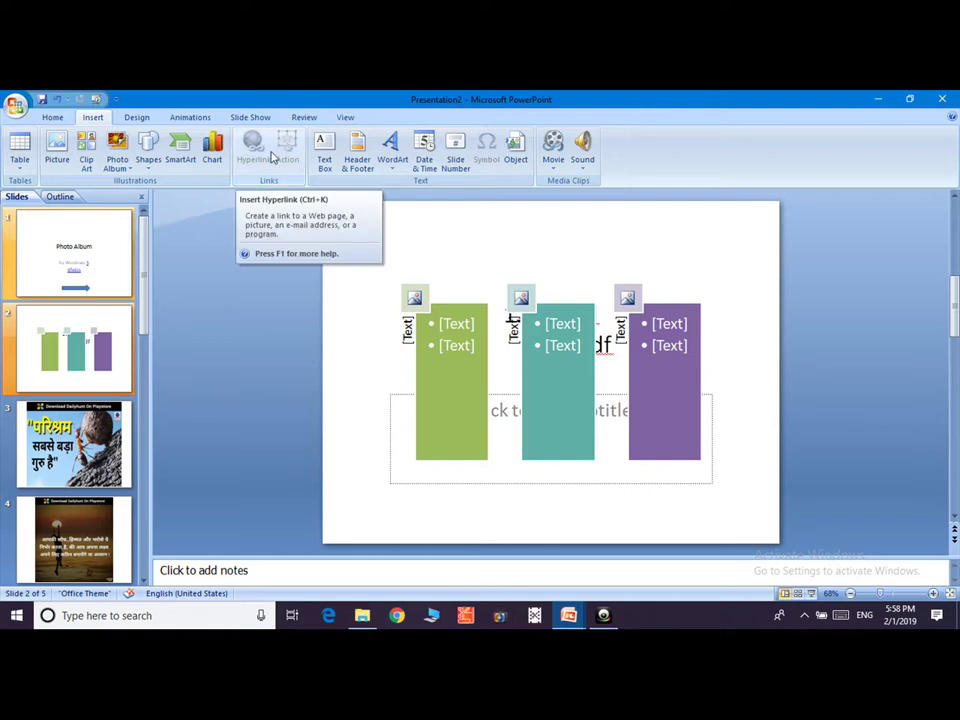
# Draw a text box above the SmartArt on slide 2 containing 'gdthgfh'
pyautogui.click(327, 160)
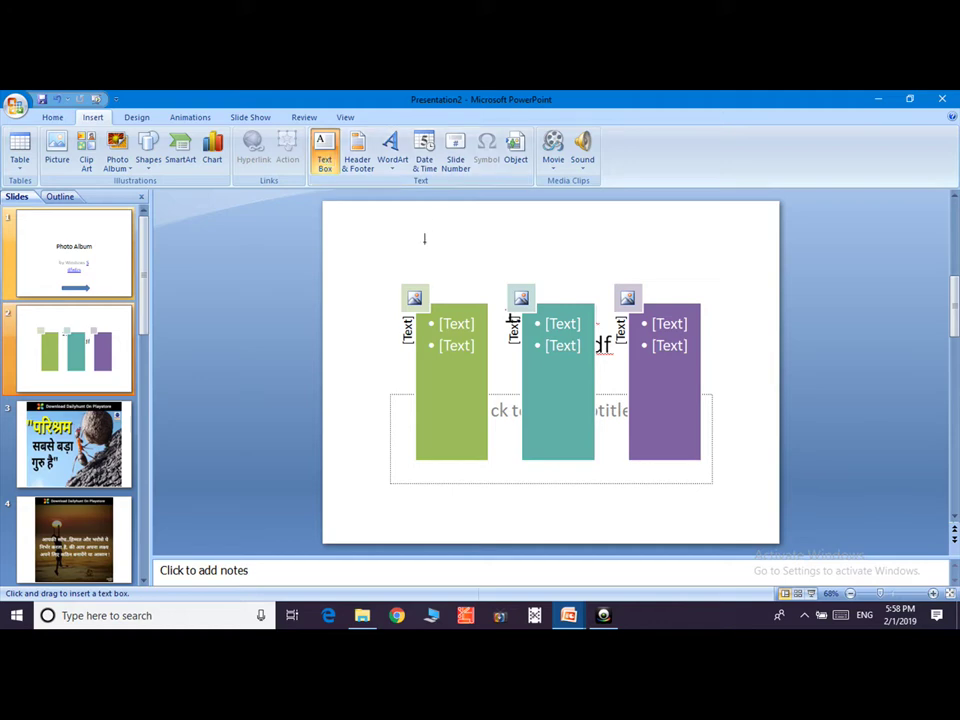
pyautogui.moveTo(424, 242); pyautogui.dragTo(536, 320)
pyautogui.write('gd')
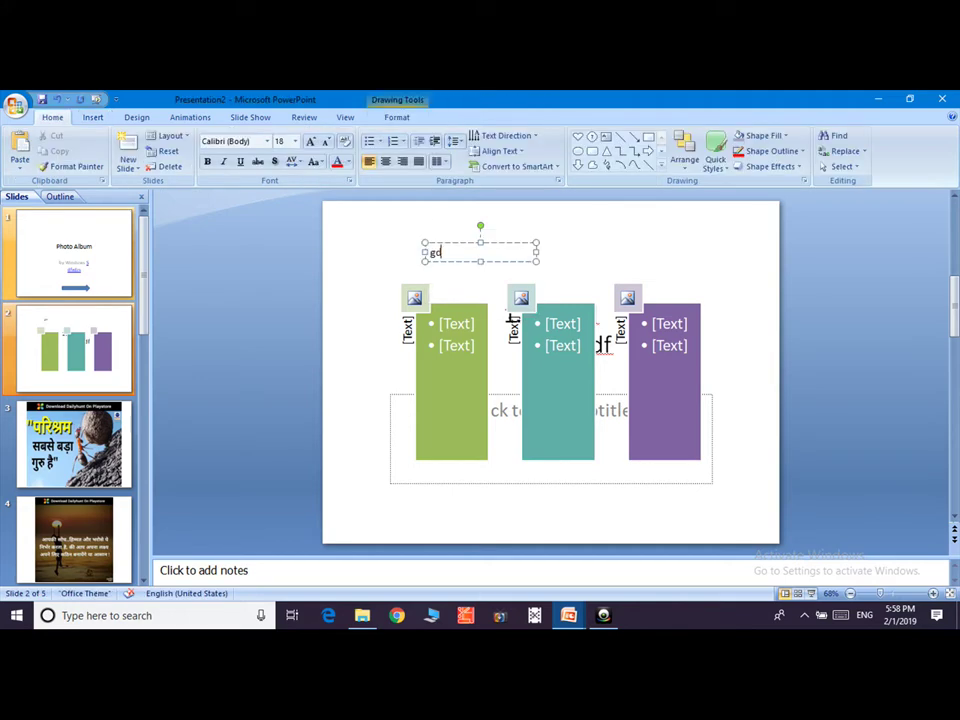
pyautogui.write('thgfhj')
pyautogui.click(374, 302)
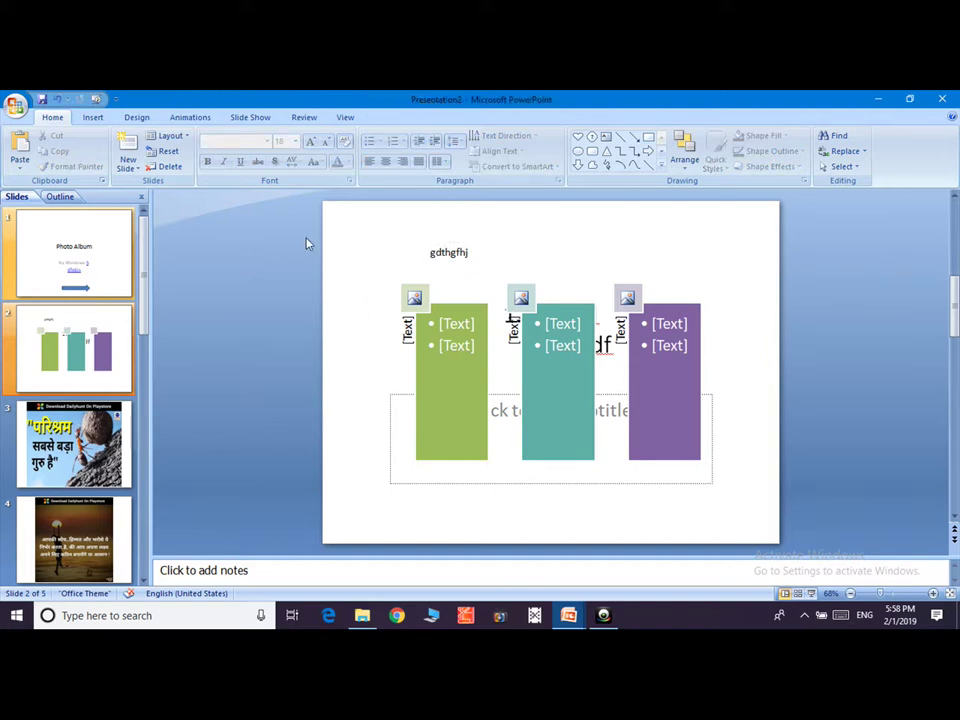
pyautogui.click(91, 117)
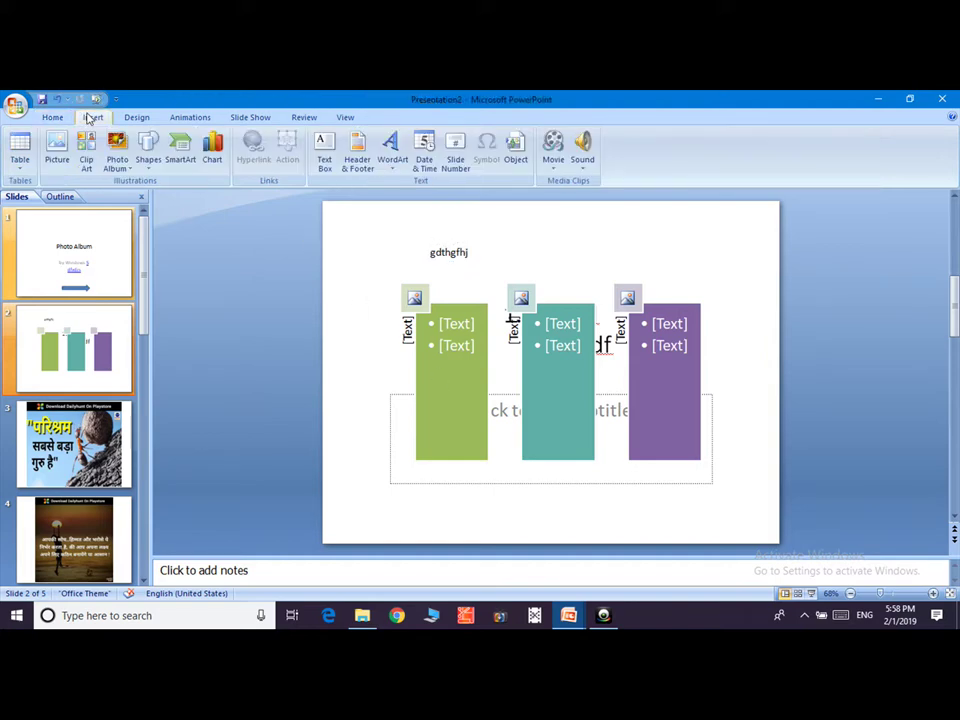
# Enable an auto-updating date and an author-name footer in Header & Footer, applied to all slides
pyautogui.click(364, 166)
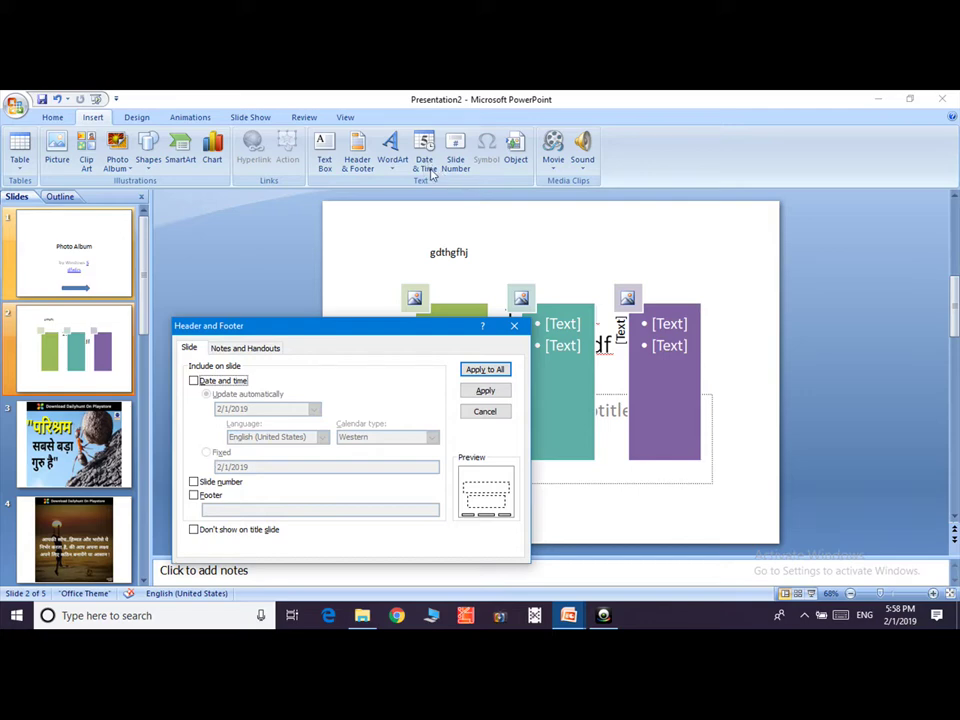
pyautogui.click(194, 381)
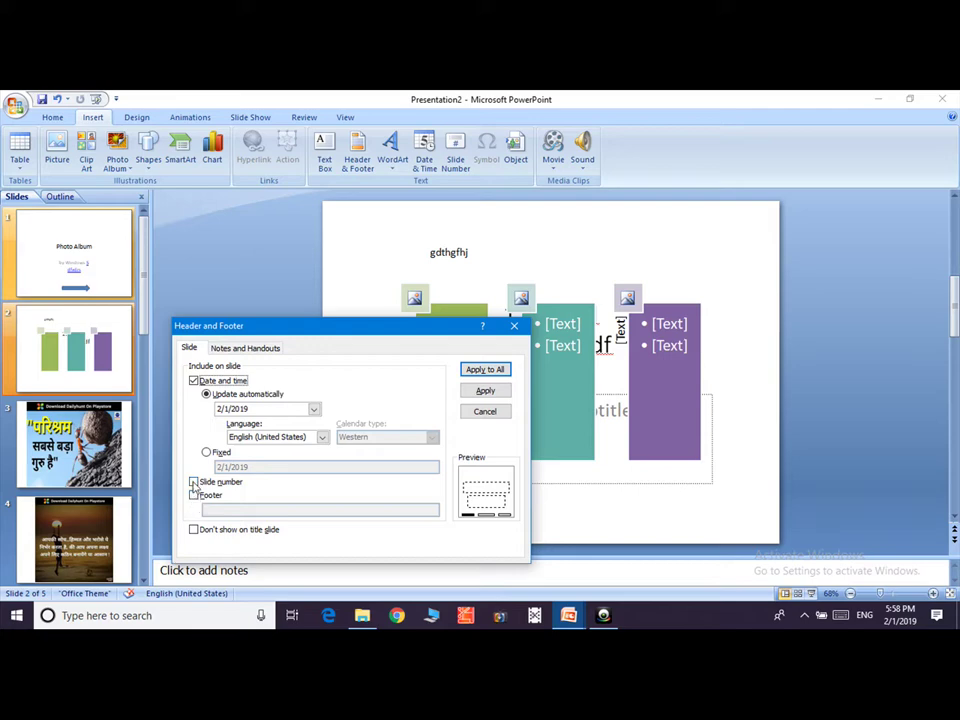
pyautogui.click(194, 495)
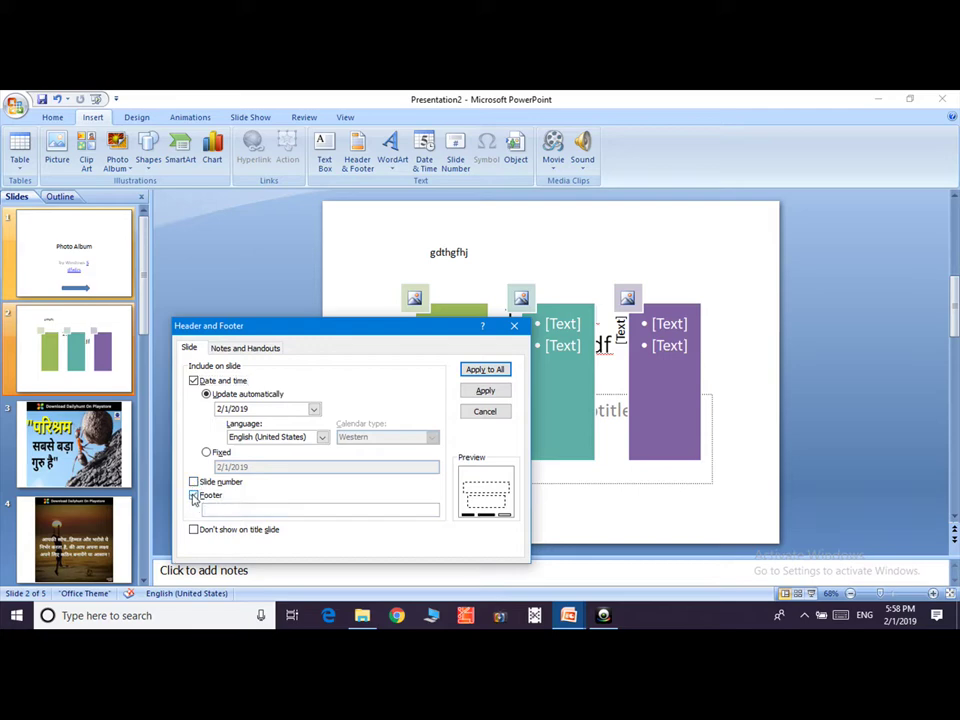
pyautogui.write('shubham')
pyautogui.click(487, 370)
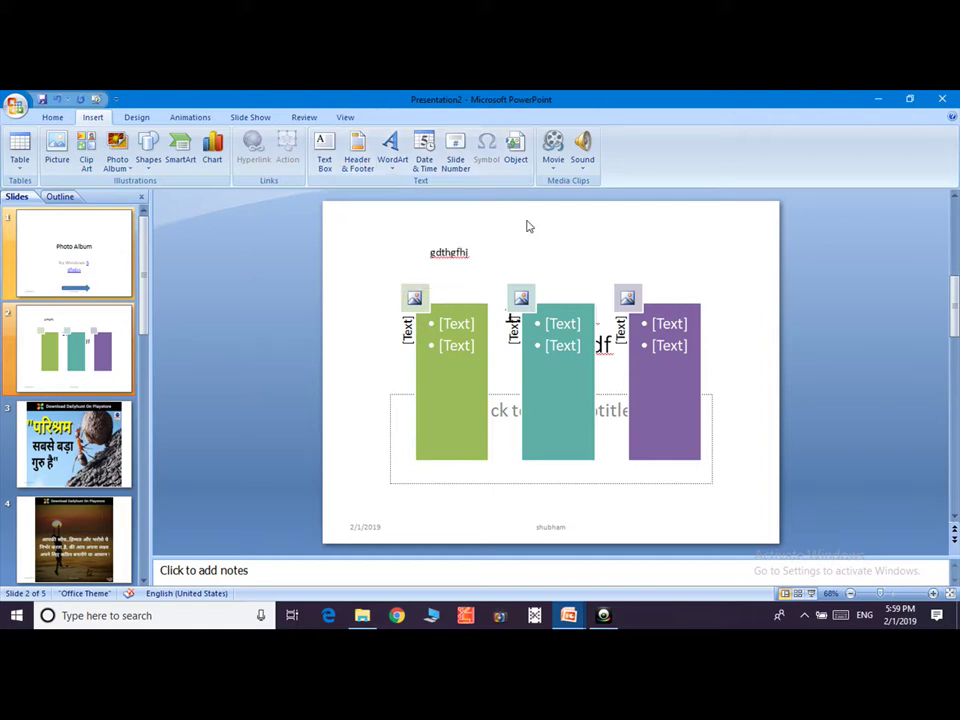
# Add blue WordArt reading 'Htdghfhjgk,' and move it to the top of slide 2, beside the text box
pyautogui.click(392, 160)
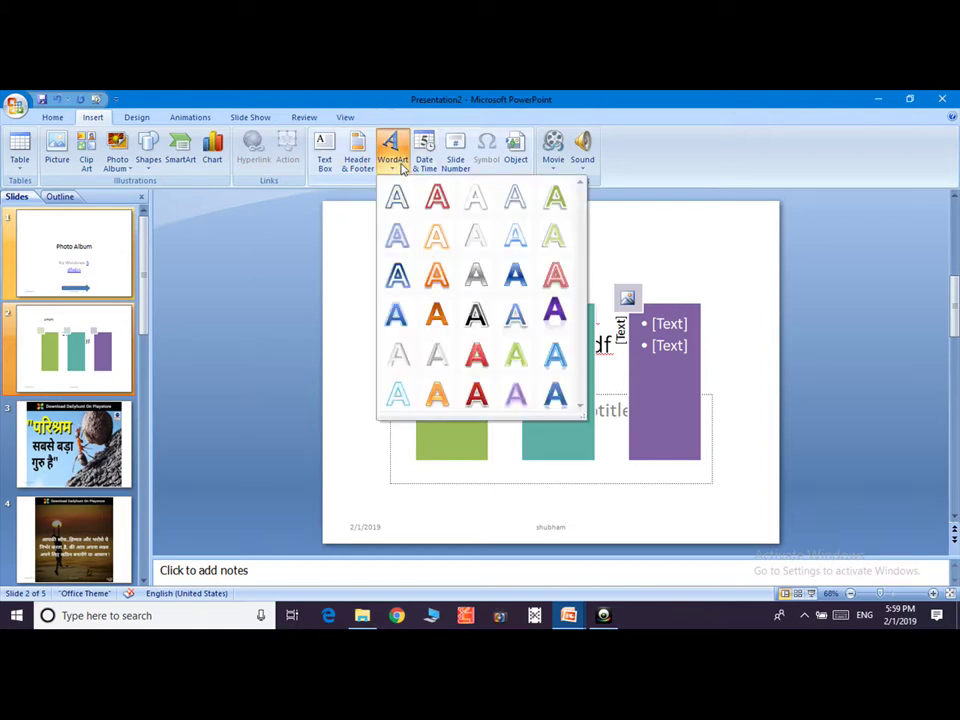
pyautogui.click(514, 274)
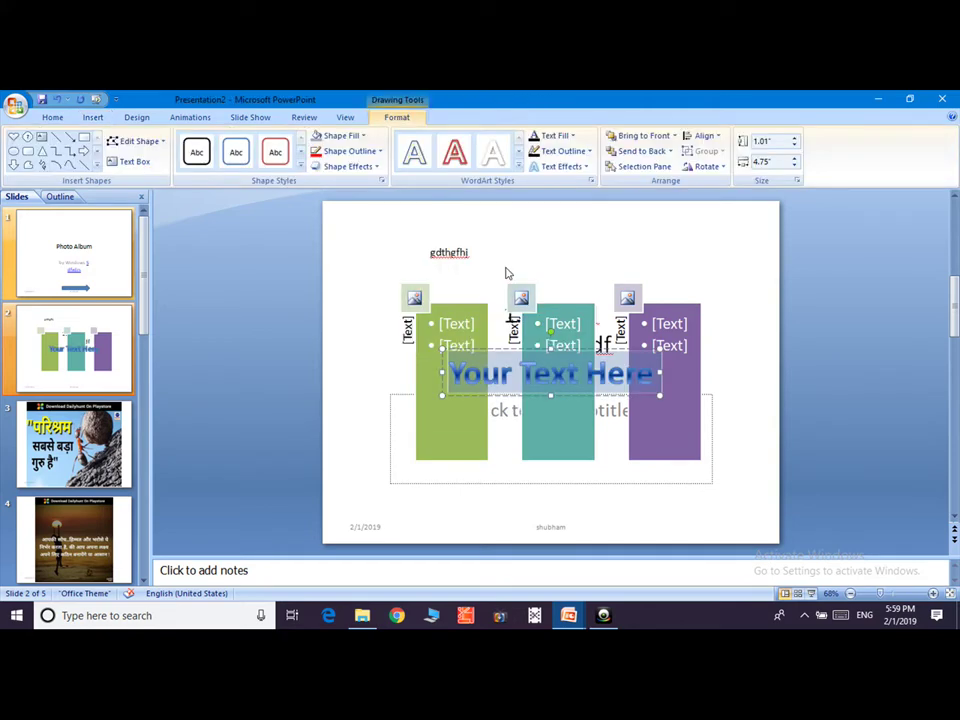
pyautogui.write('Htdghfhjgk,')
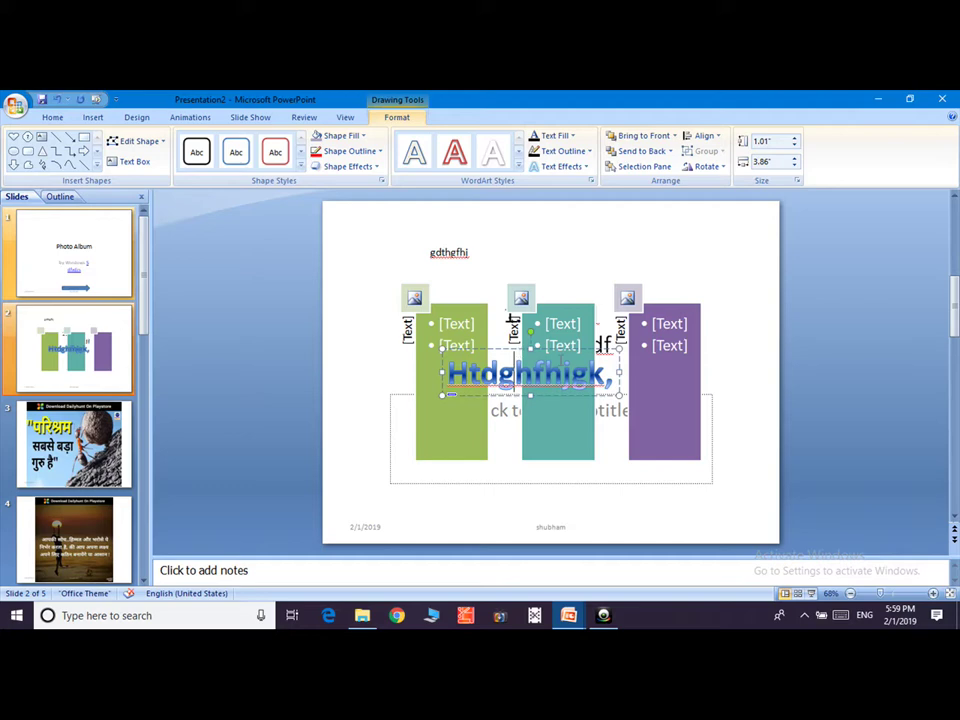
pyautogui.click(549, 431)
pyautogui.click(598, 348)
pyautogui.moveTo(597, 349); pyautogui.dragTo(669, 229)
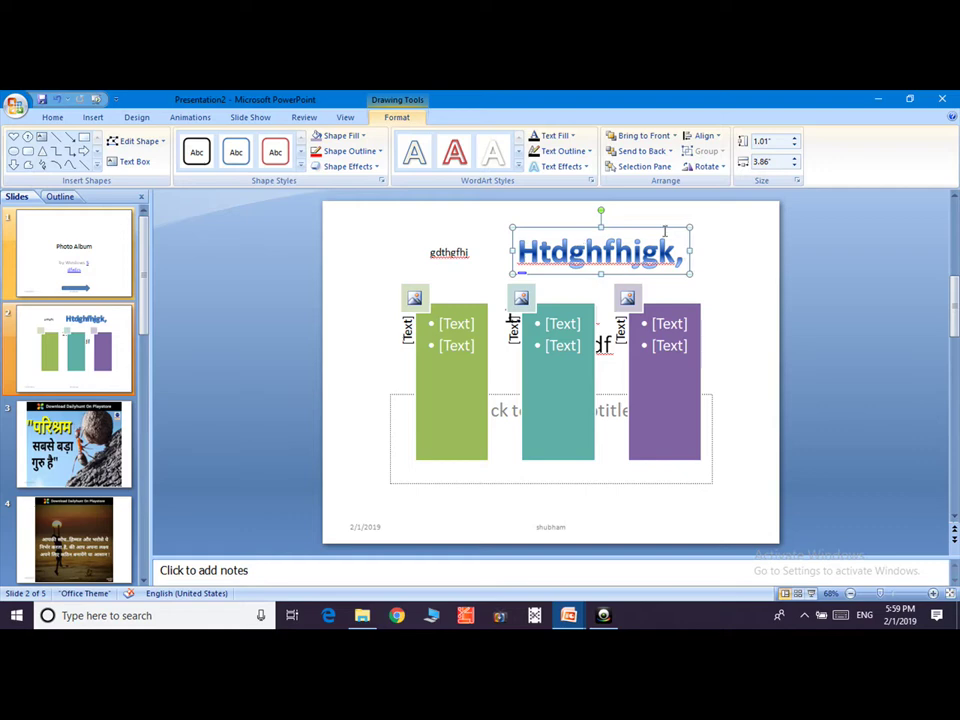
pyautogui.click(388, 258)
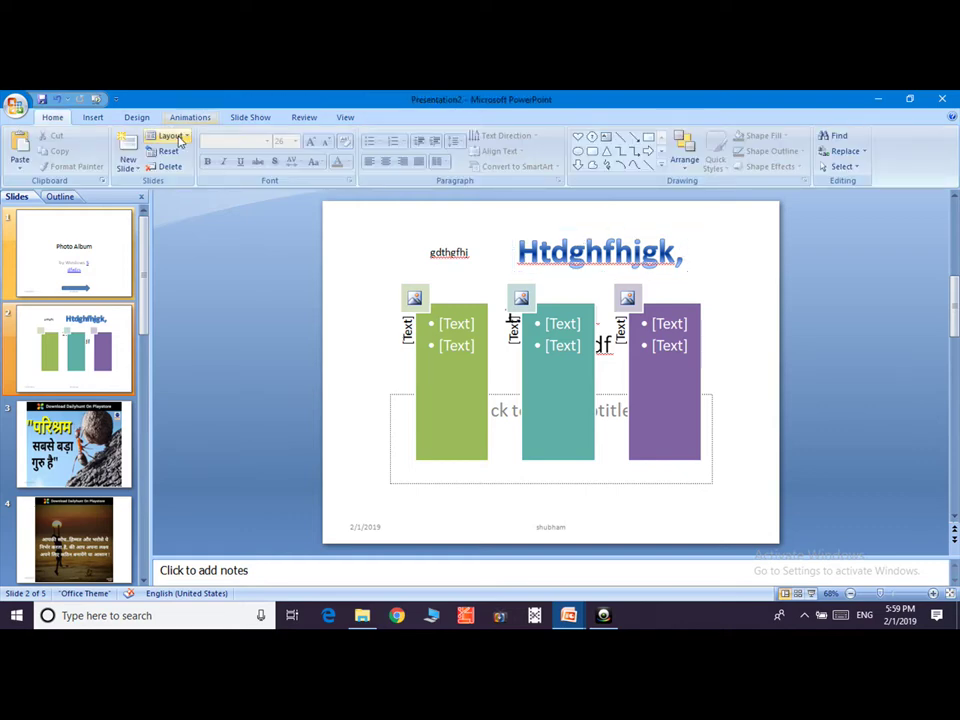
pyautogui.click(93, 117)
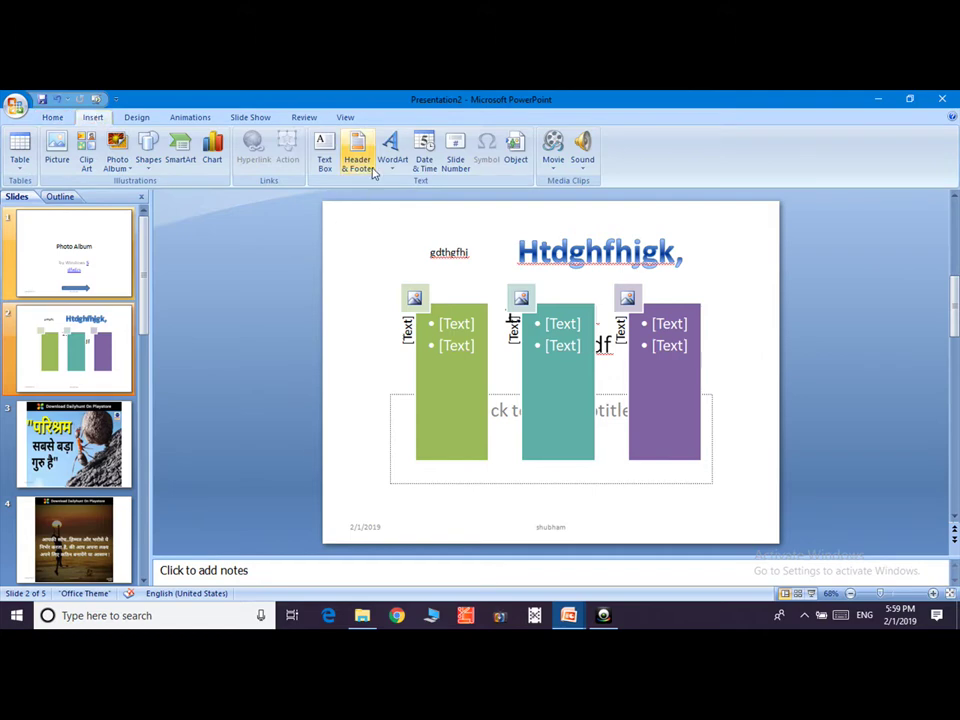
pyautogui.click(430, 162)
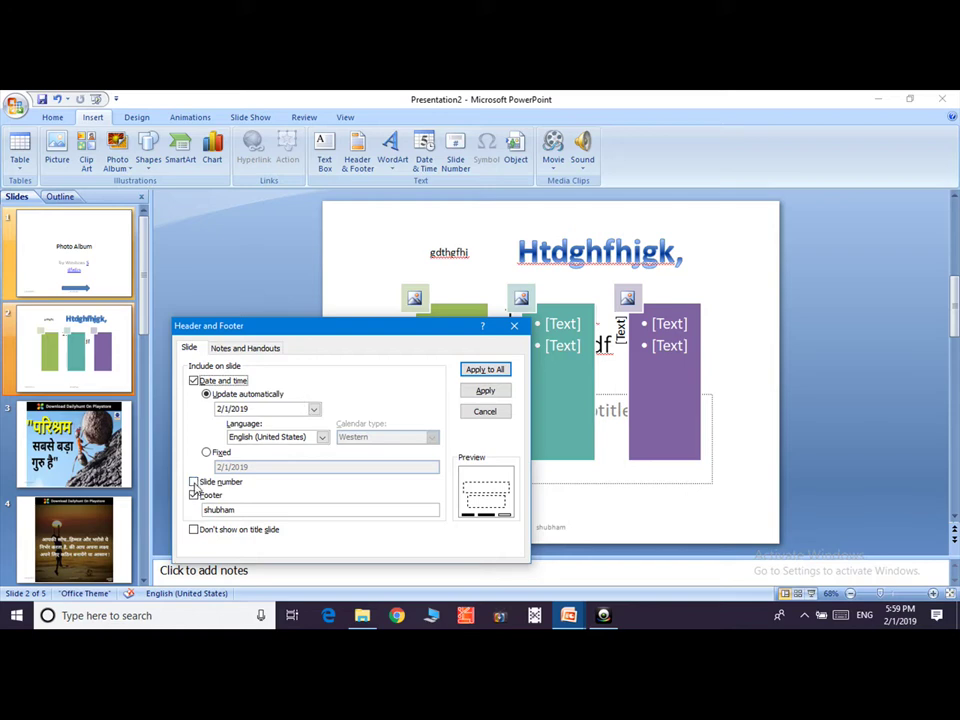
pyautogui.click(194, 482)
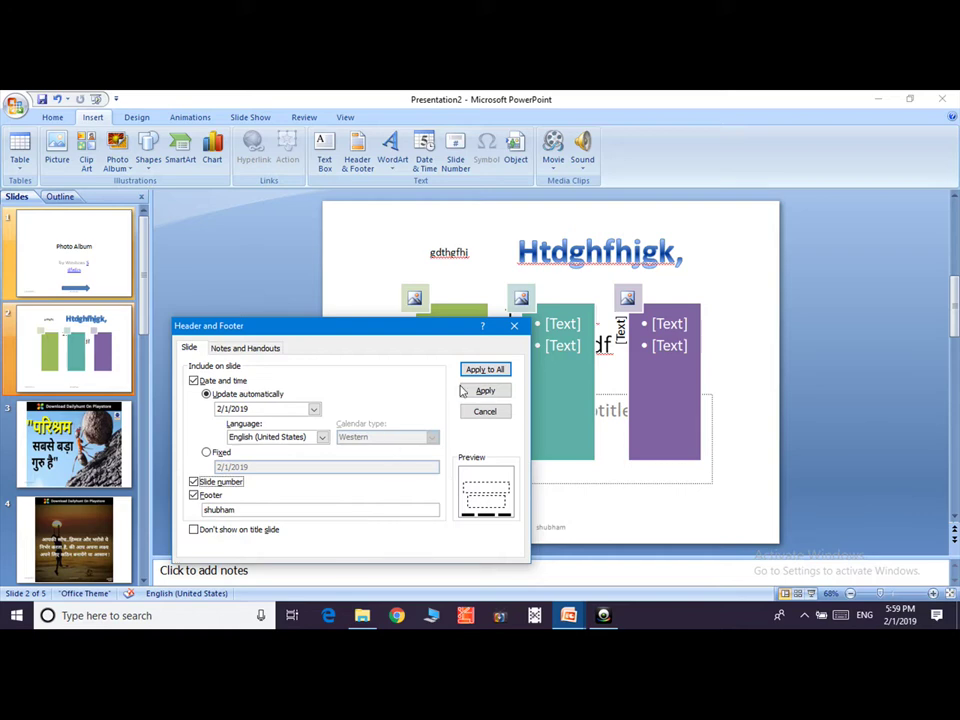
pyautogui.click(499, 369)
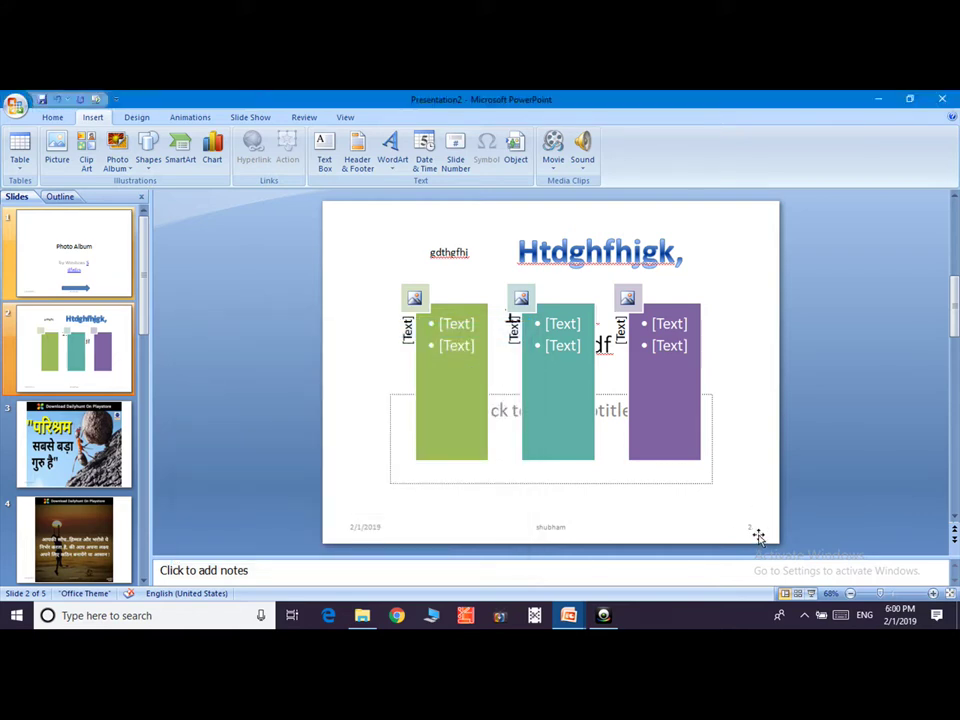
pyautogui.click(100, 263)
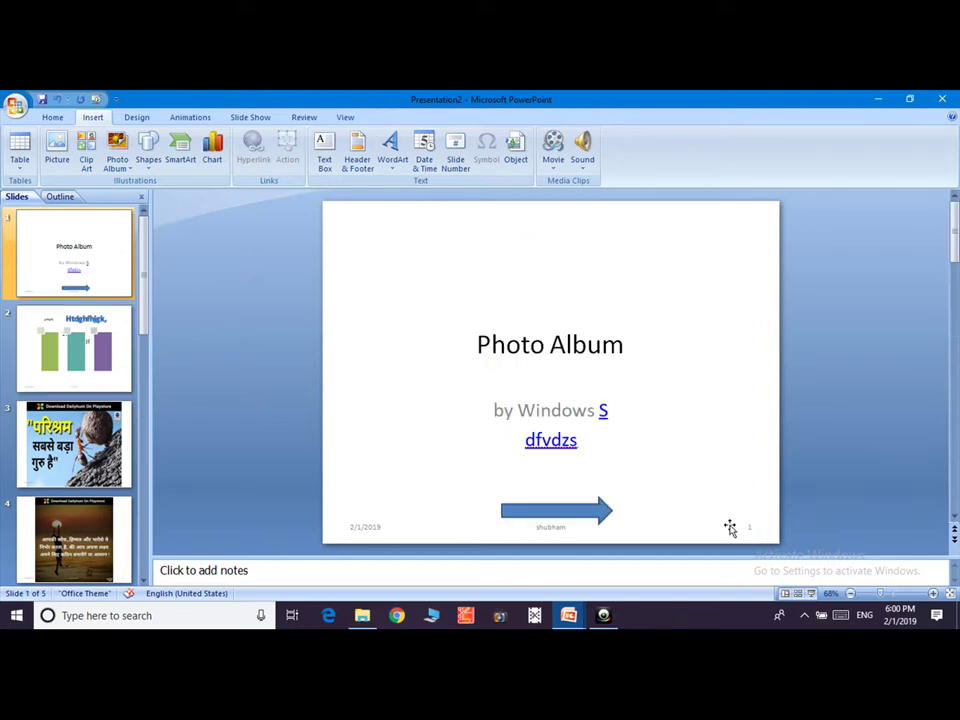
pyautogui.click(454, 160)
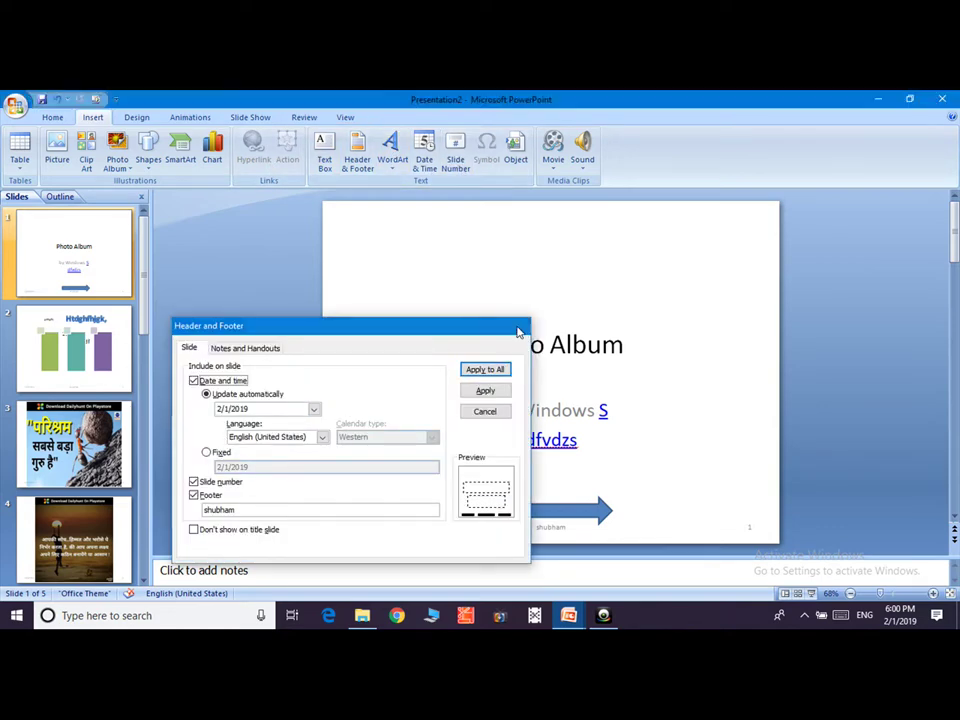
pyautogui.click(518, 328)
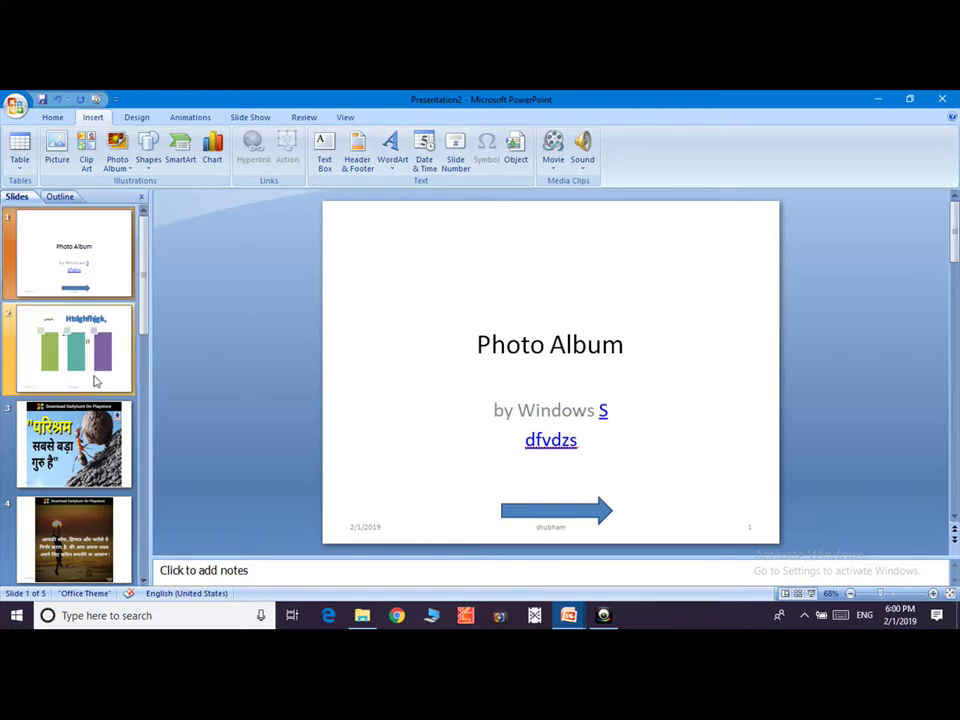
pyautogui.click(95, 435)
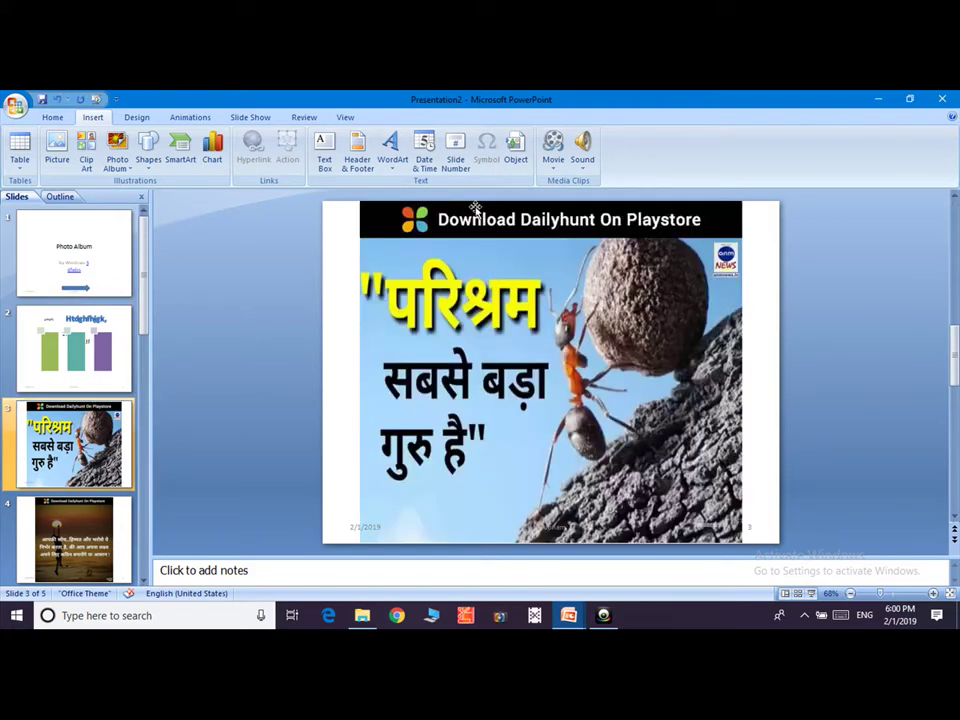
pyautogui.click(55, 290)
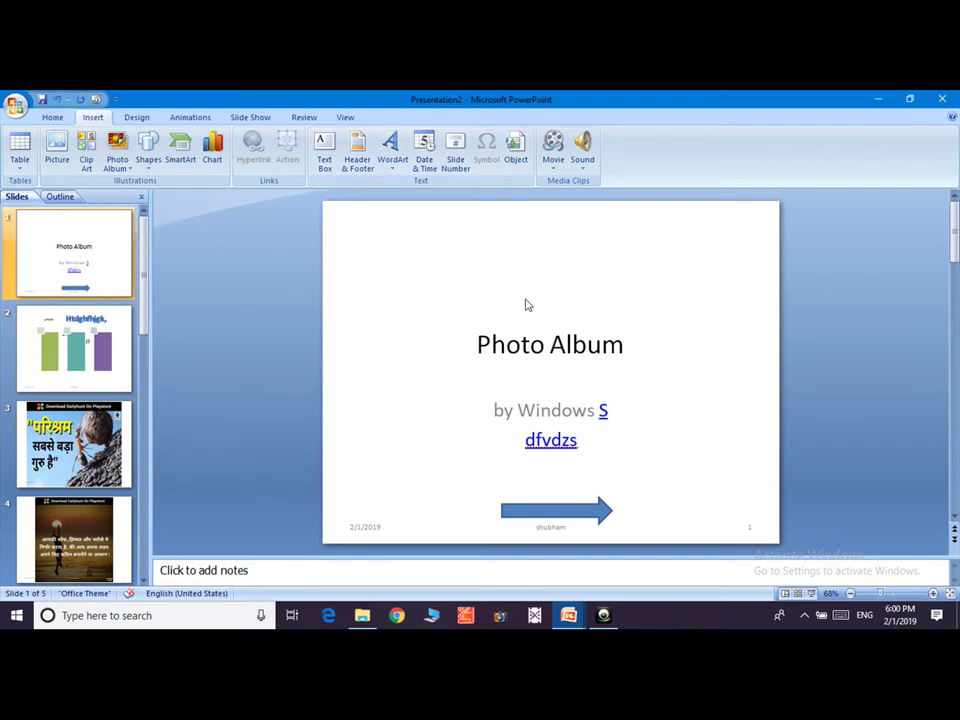
# Insert a new embedded Bitmap Image object on slide 1 for editing in Paint
pyautogui.click(515, 160)
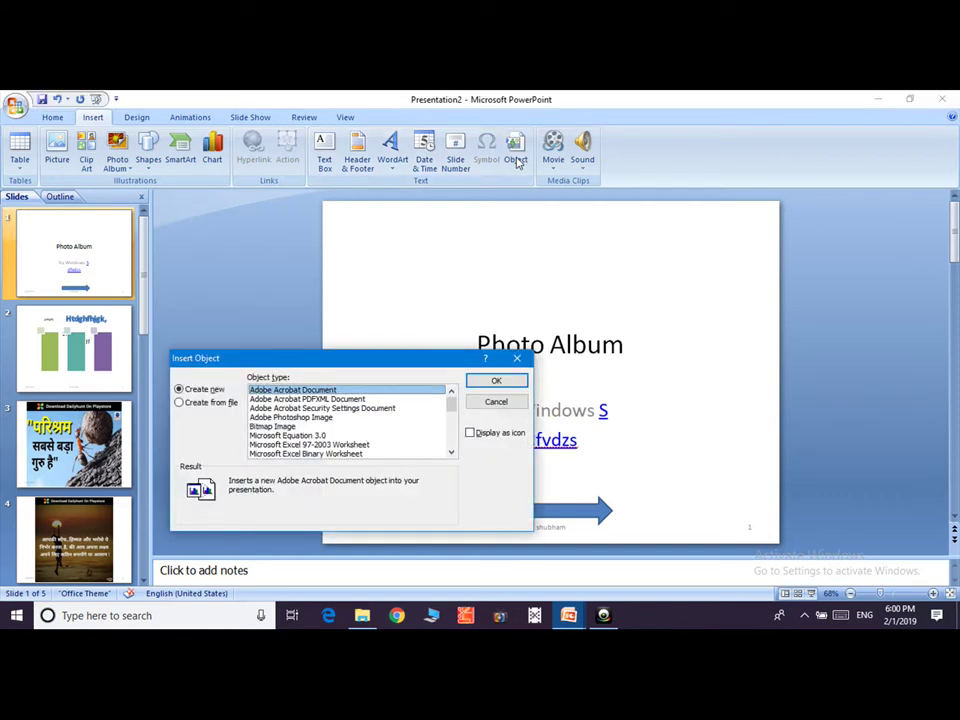
pyautogui.click(276, 428)
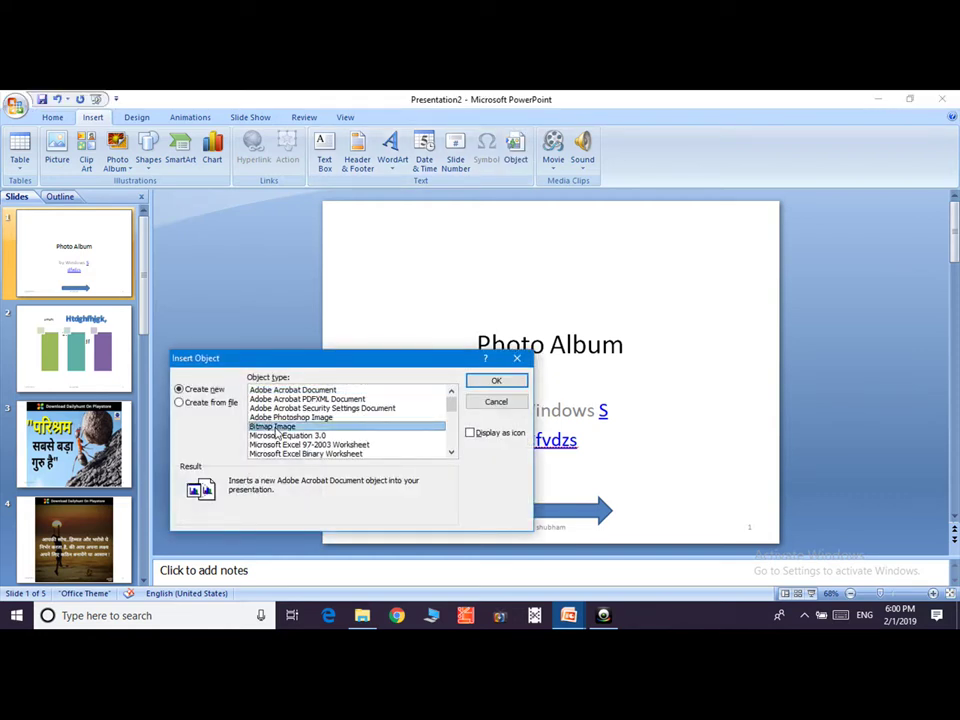
pyautogui.click(490, 382)
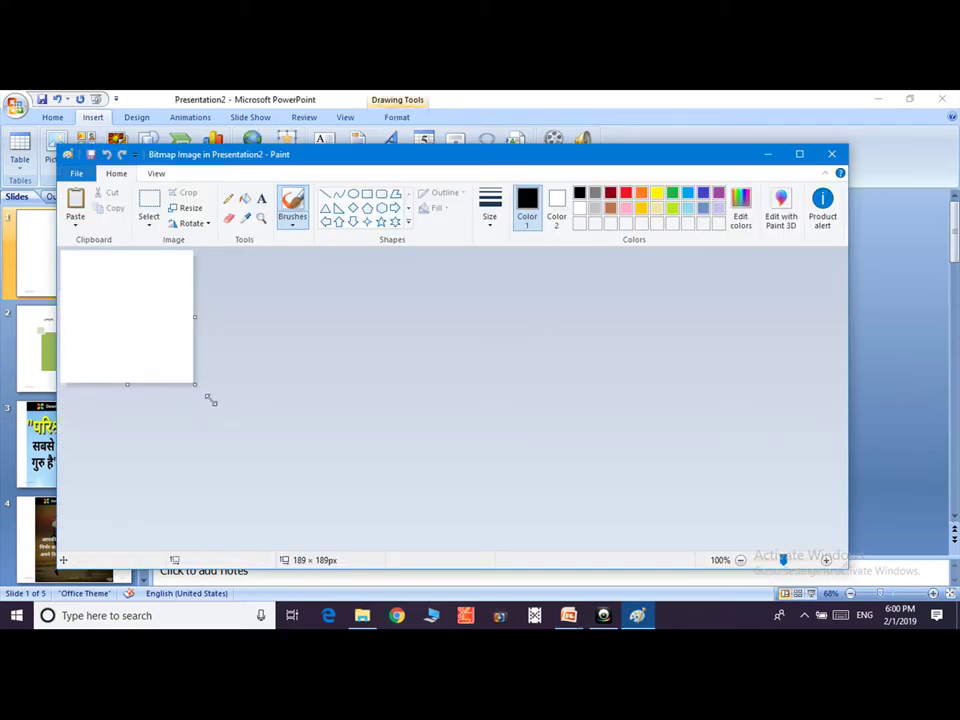
# Draw an ellipse on the Paint canvas with a green outline
pyautogui.click(354, 195)
pyautogui.moveTo(88, 278); pyautogui.dragTo(152, 334)
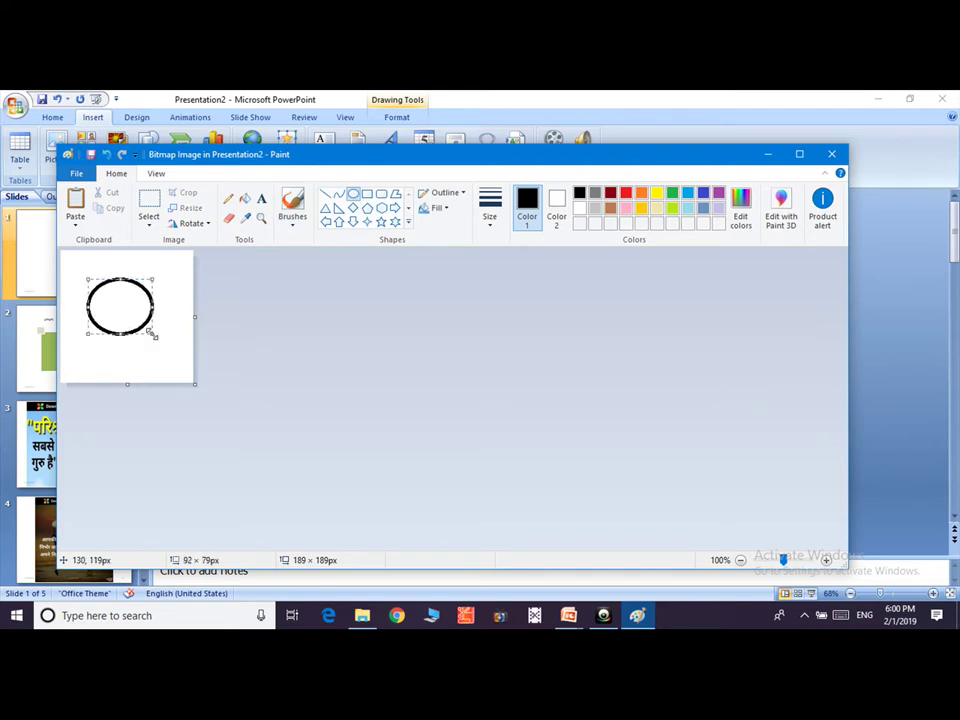
pyautogui.click(656, 193)
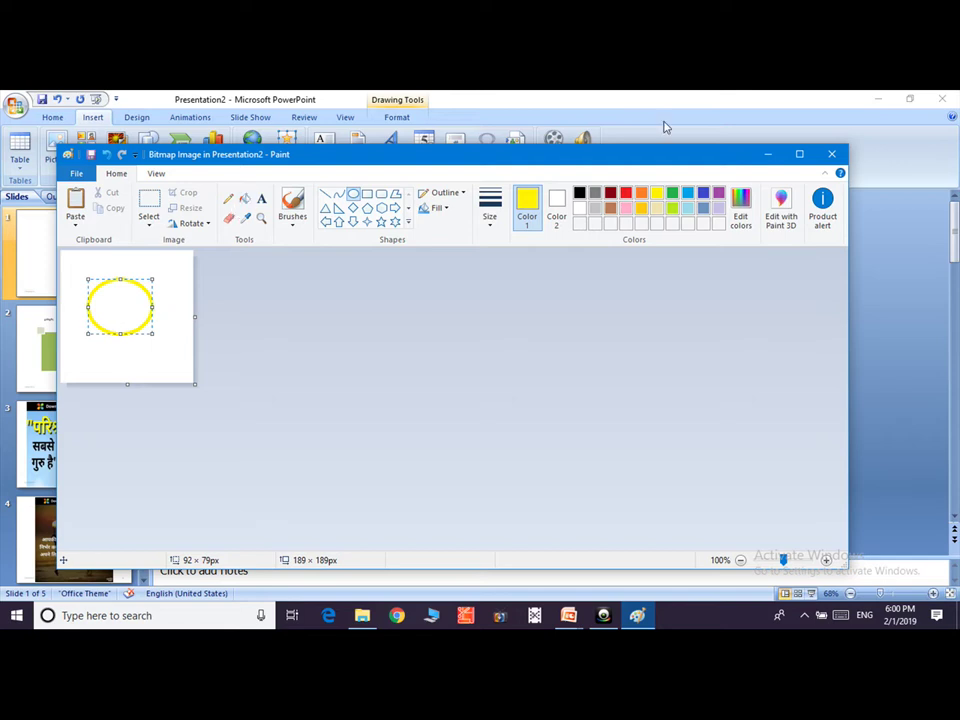
pyautogui.click(672, 193)
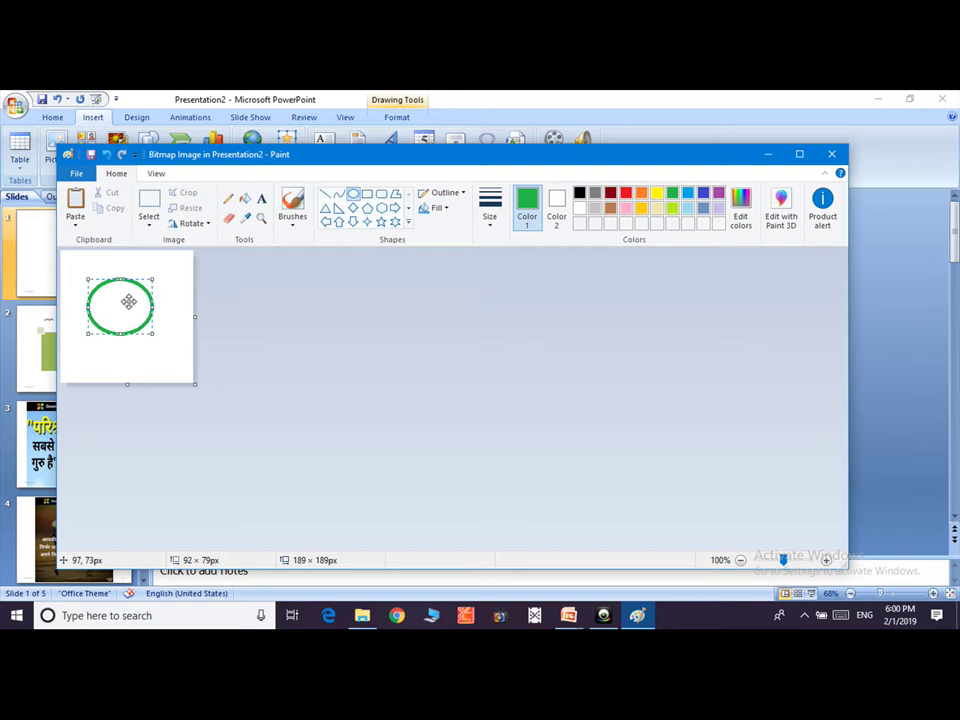
pyautogui.click(163, 332)
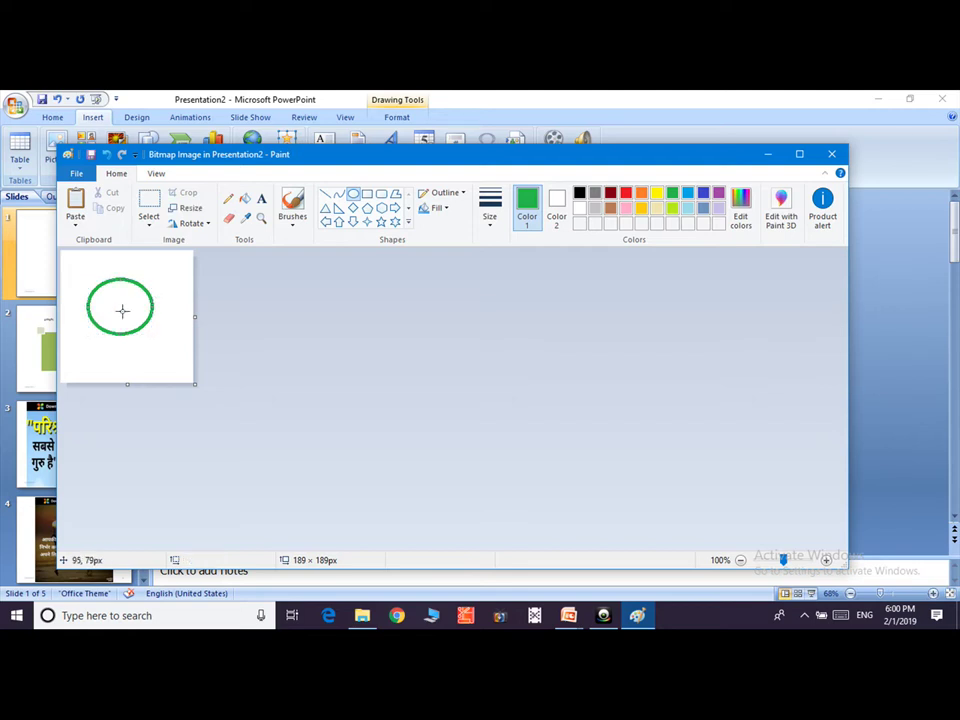
# Fill the ellipse with yellow and return to the slide
pyautogui.click(245, 198)
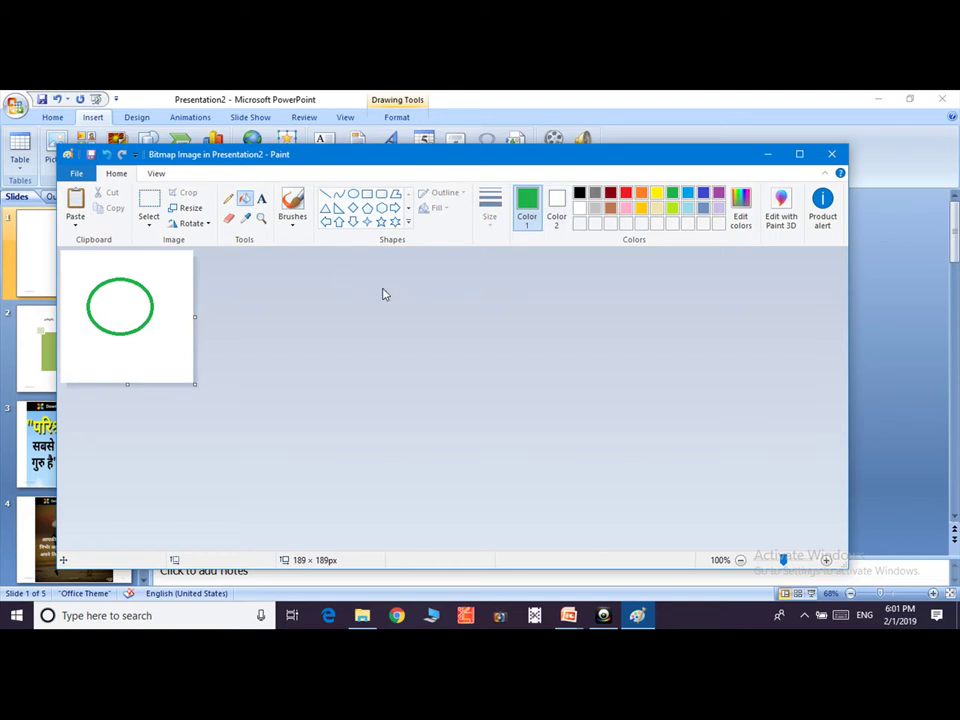
pyautogui.click(657, 192)
pyautogui.click(117, 290)
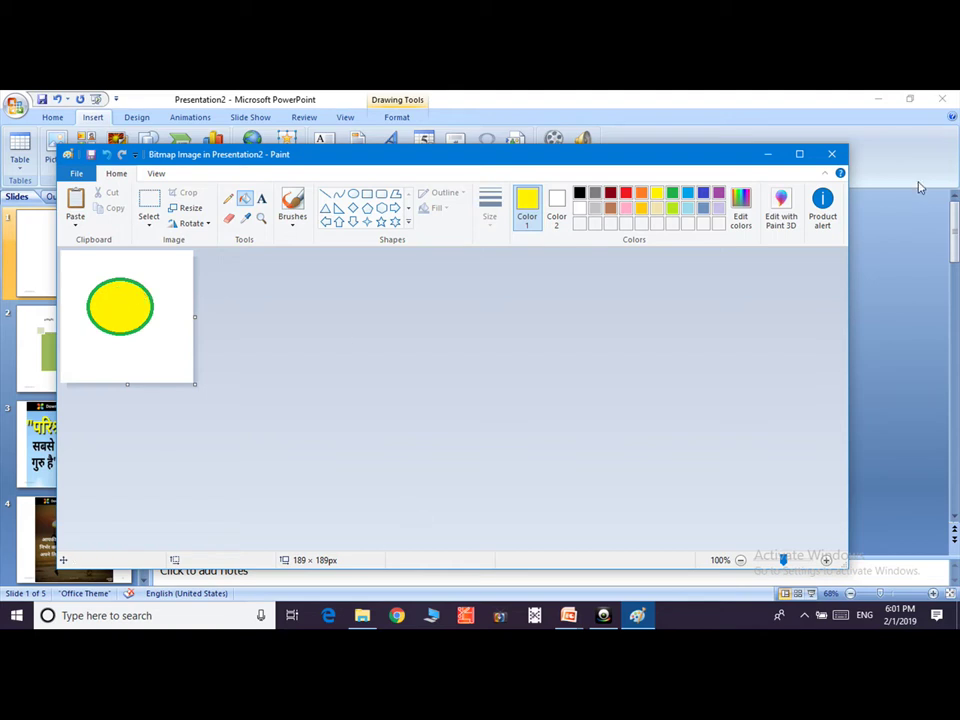
pyautogui.click(832, 155)
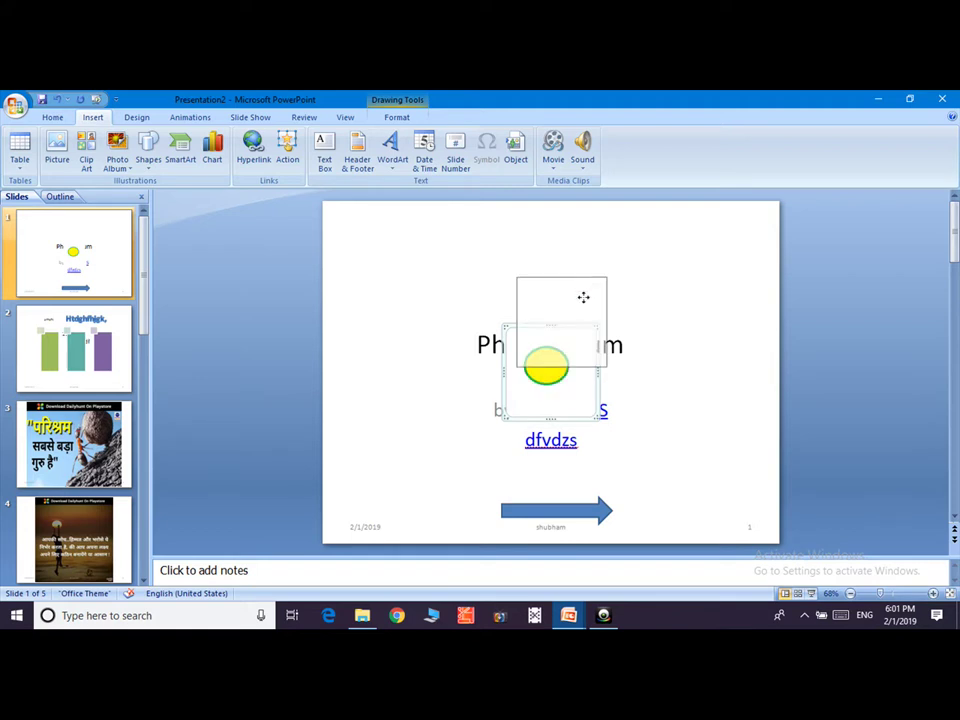
# Drag the yellow ellipse up and right above the title, then list Clip Organizer movie clips
pyautogui.moveTo(568, 352); pyautogui.dragTo(597, 290)
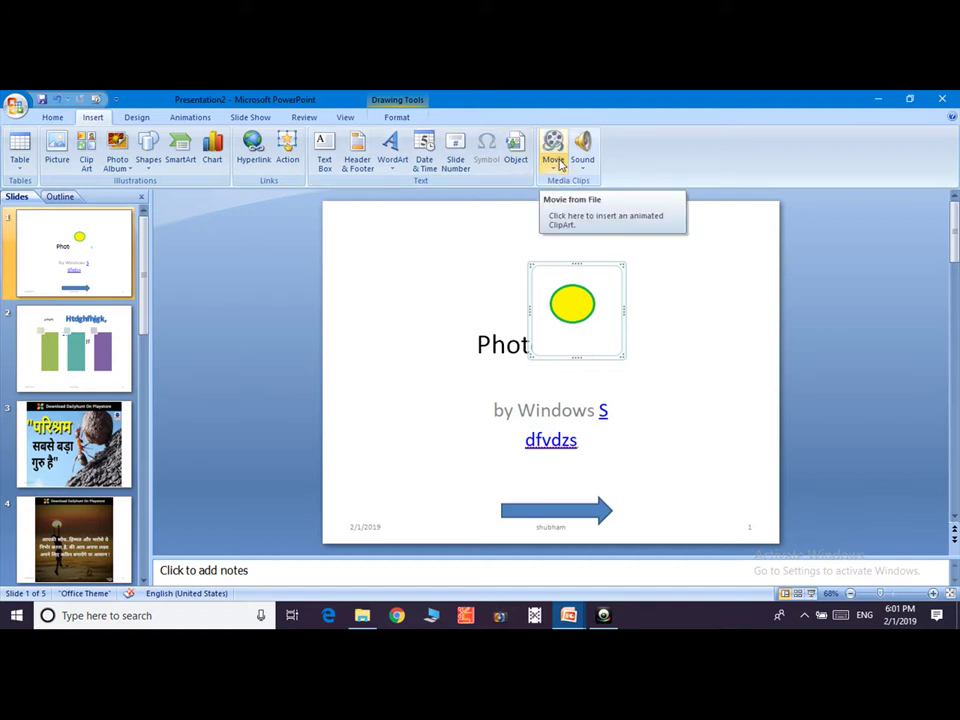
pyautogui.click(557, 164)
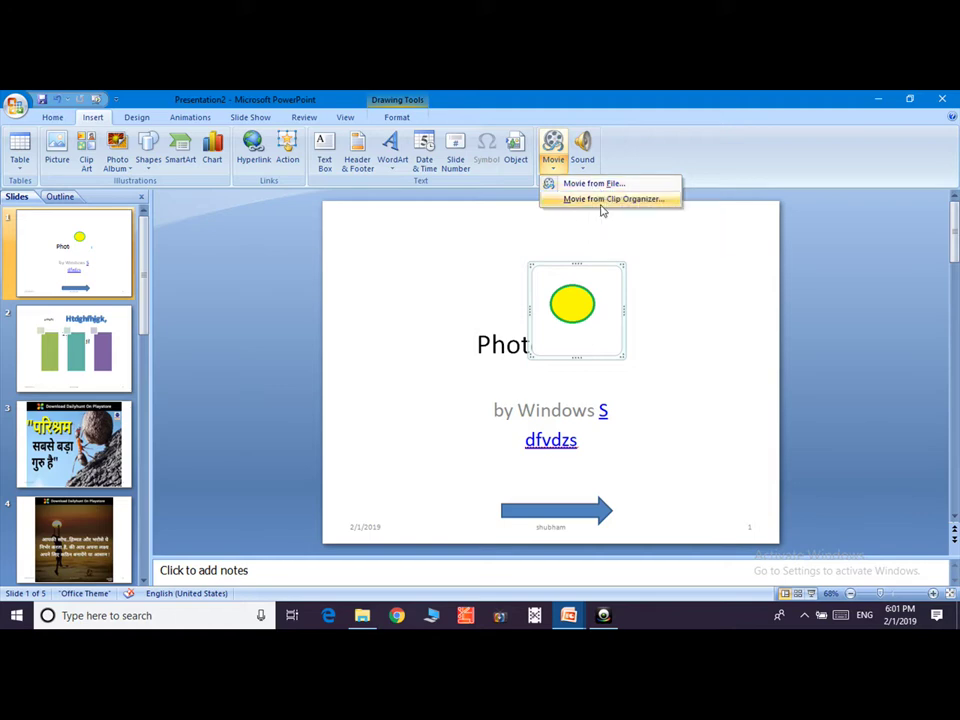
pyautogui.click(628, 202)
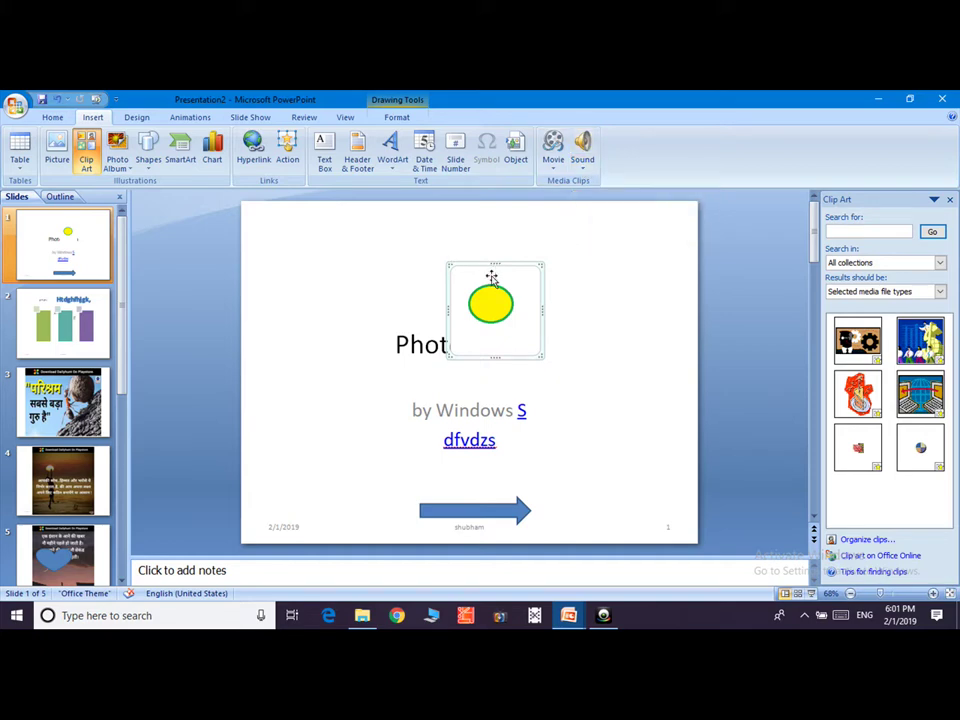
# Insert the Claps Cheers sound from the Clip Organizer, set to play automatically
pyautogui.click(582, 165)
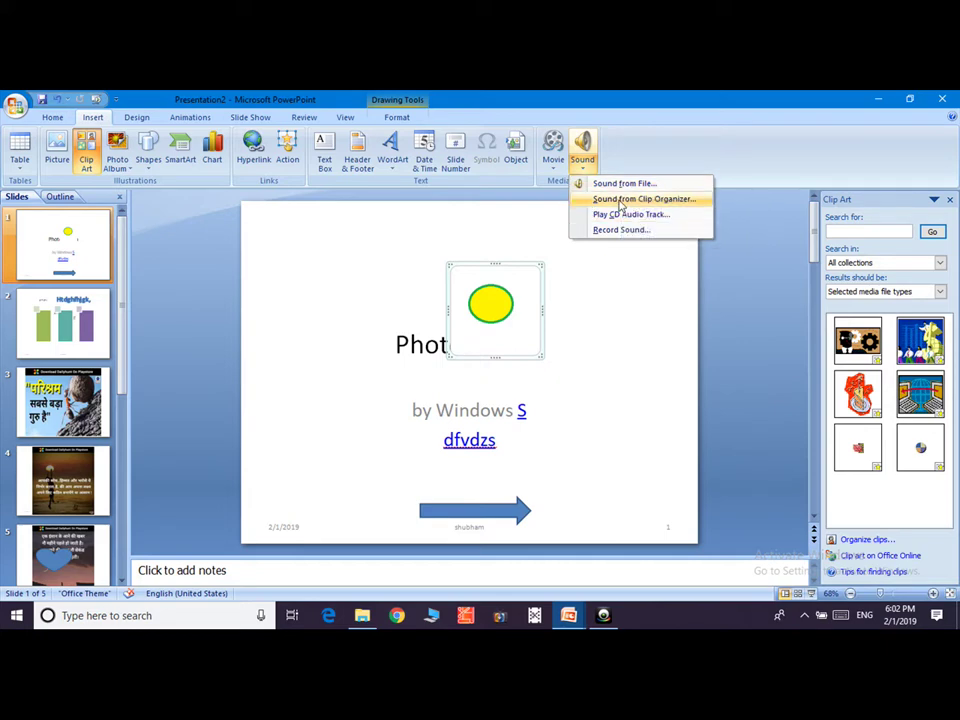
pyautogui.click(624, 204)
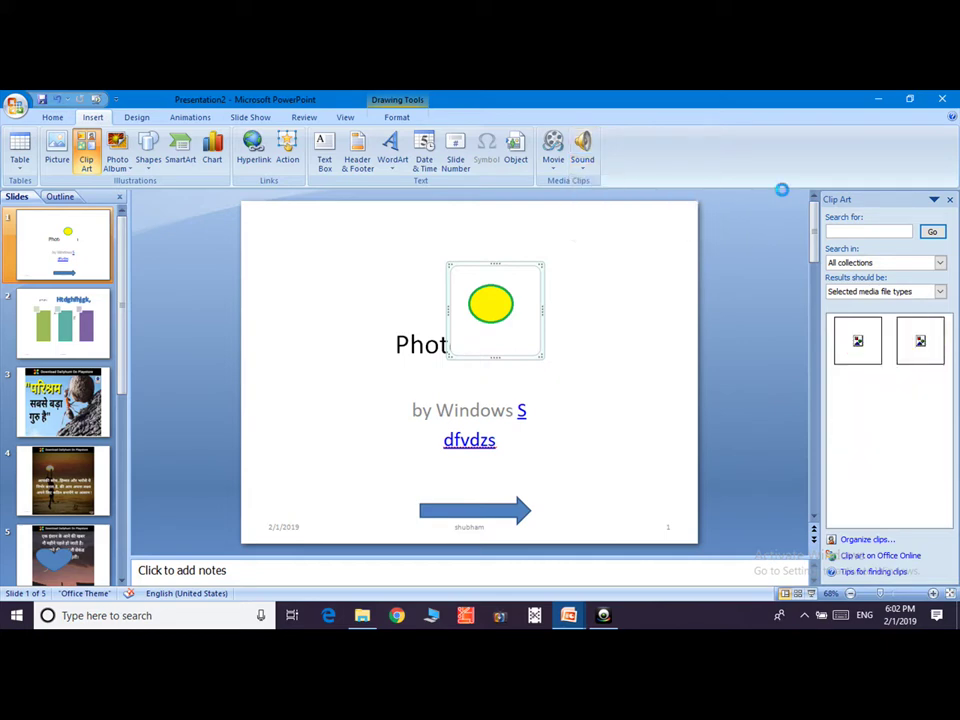
pyautogui.click(858, 338)
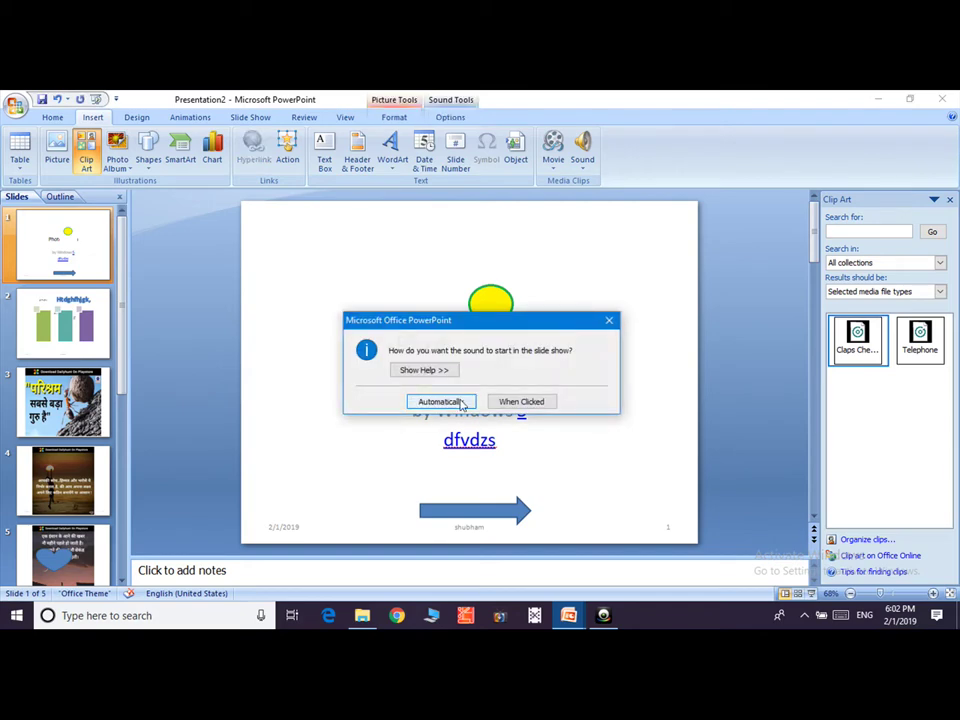
pyautogui.click(462, 402)
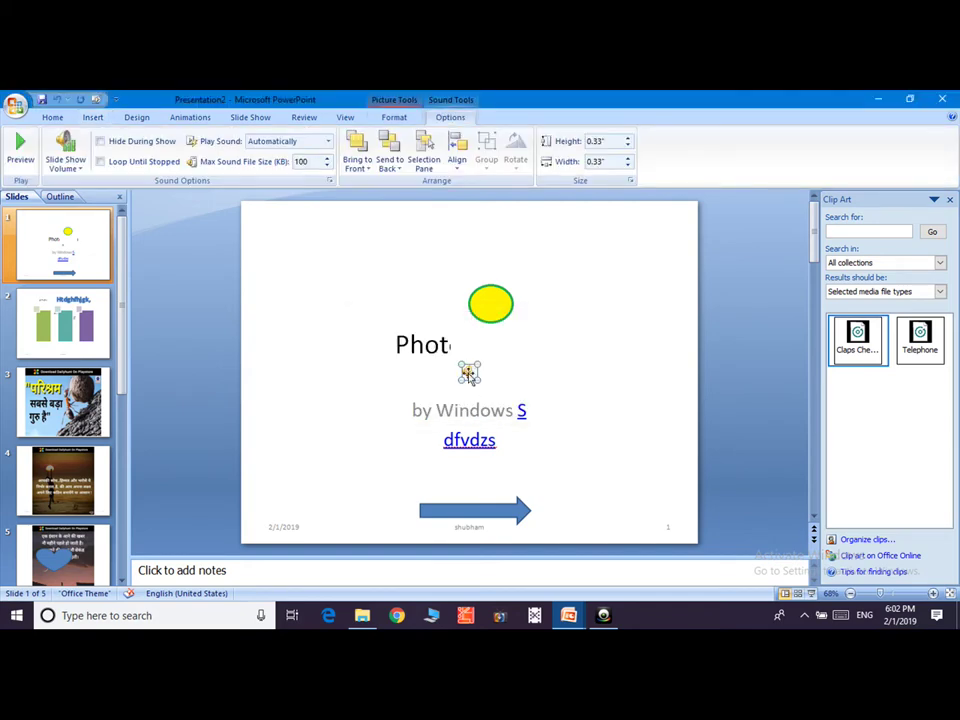
# Set the claps sound icon's slide show volume to High
pyautogui.click(470, 410)
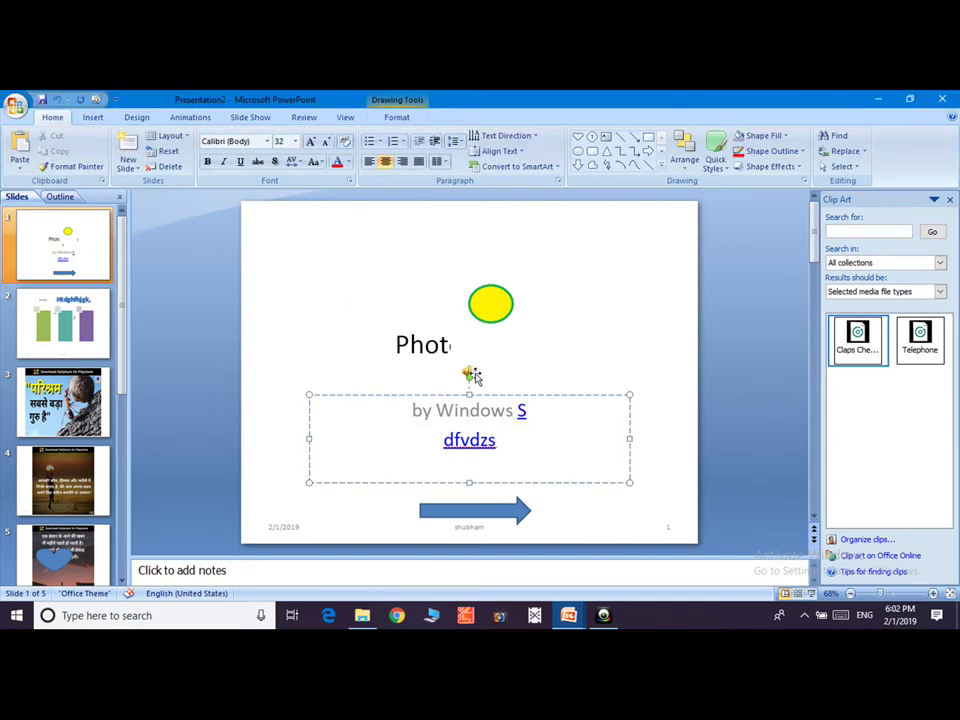
pyautogui.click(465, 372)
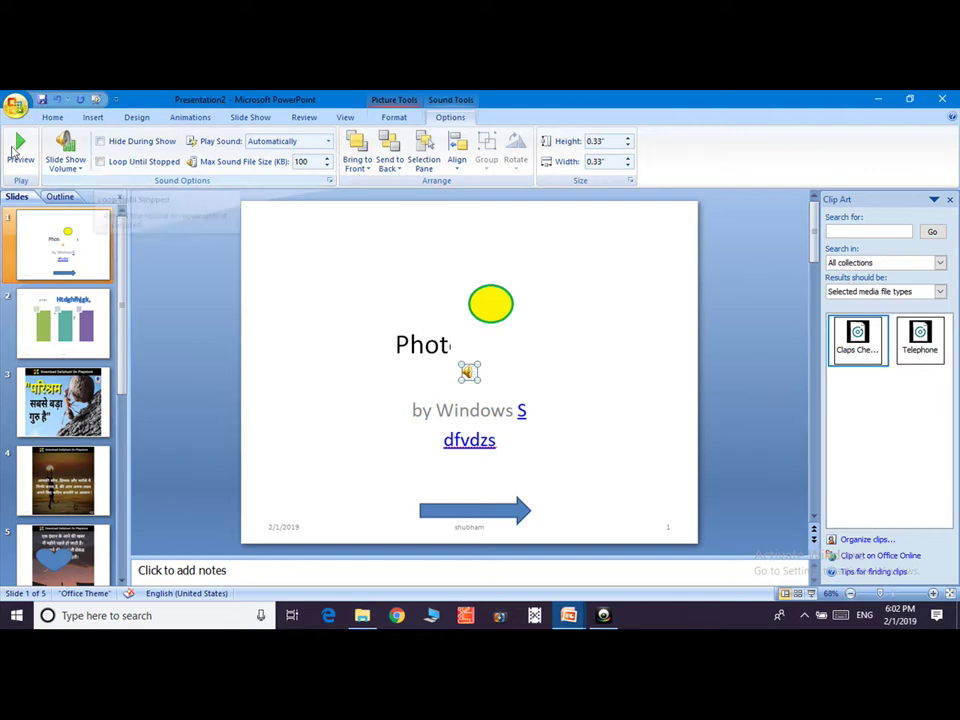
pyautogui.click(72, 166)
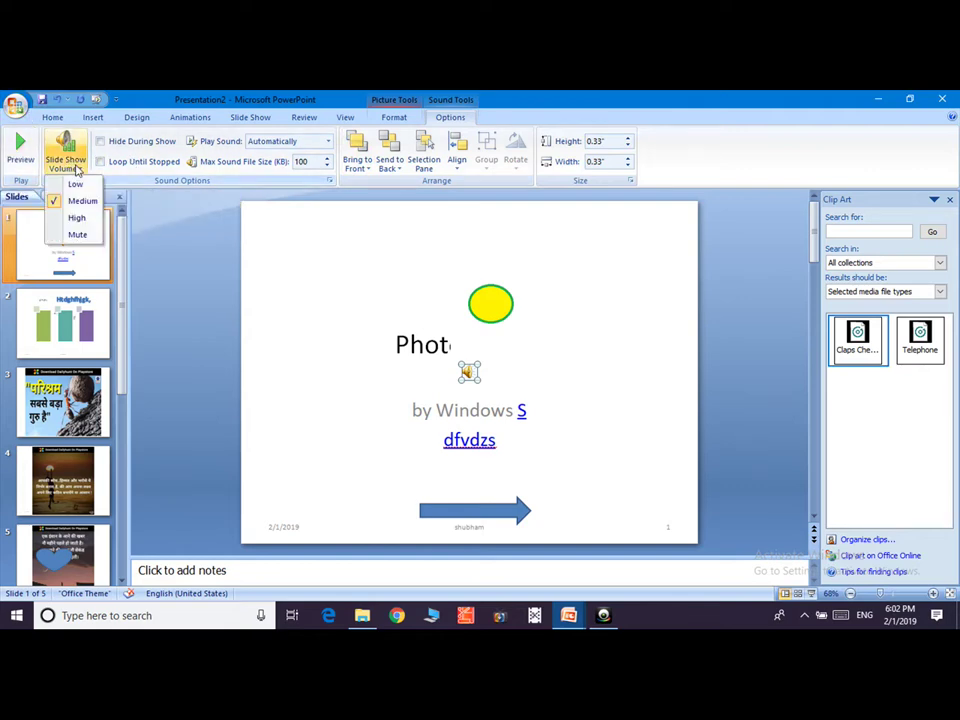
pyautogui.click(79, 219)
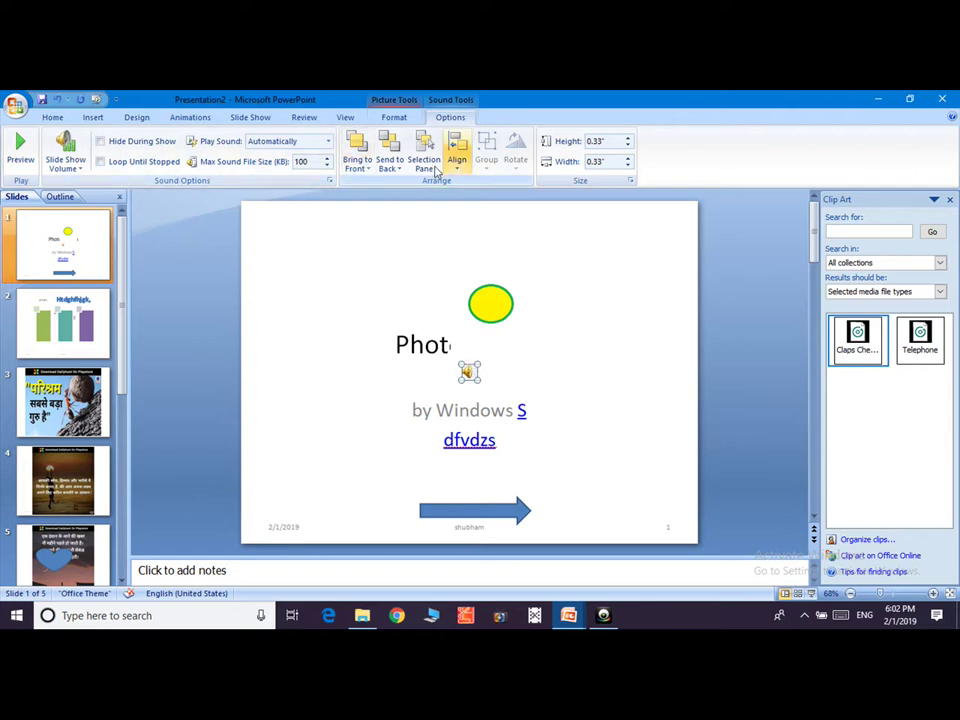
pyautogui.click(91, 118)
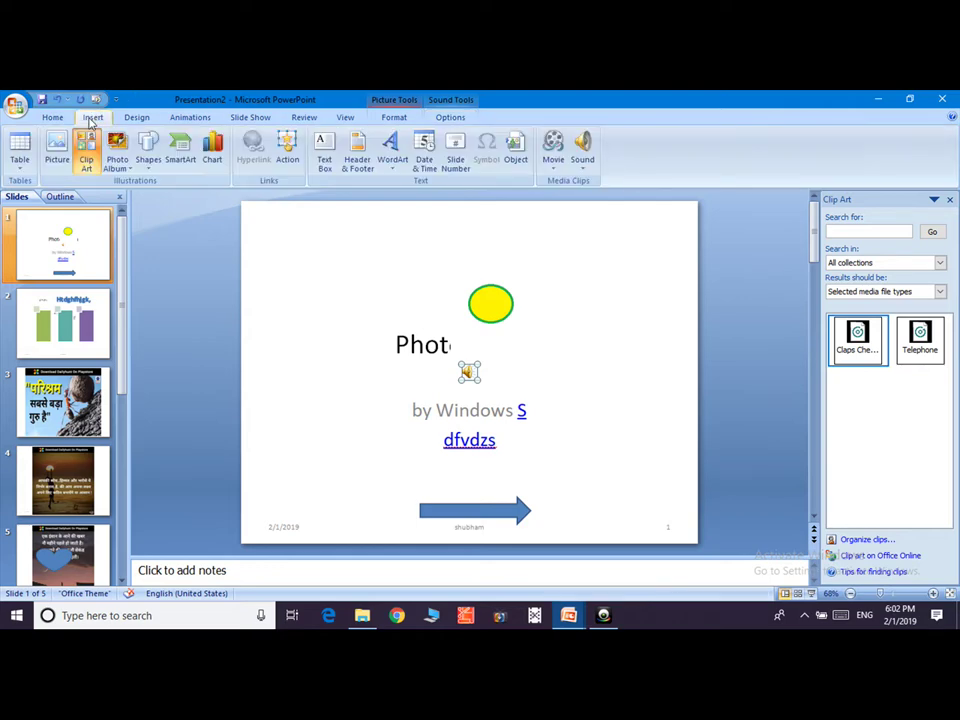
pyautogui.click(582, 163)
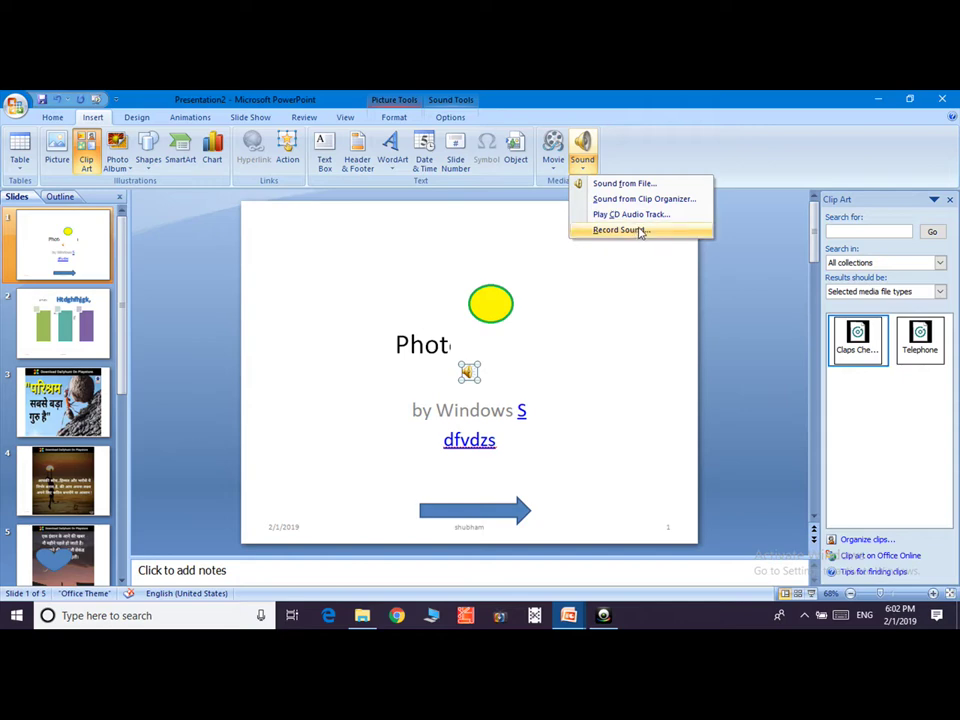
pyautogui.click(640, 233)
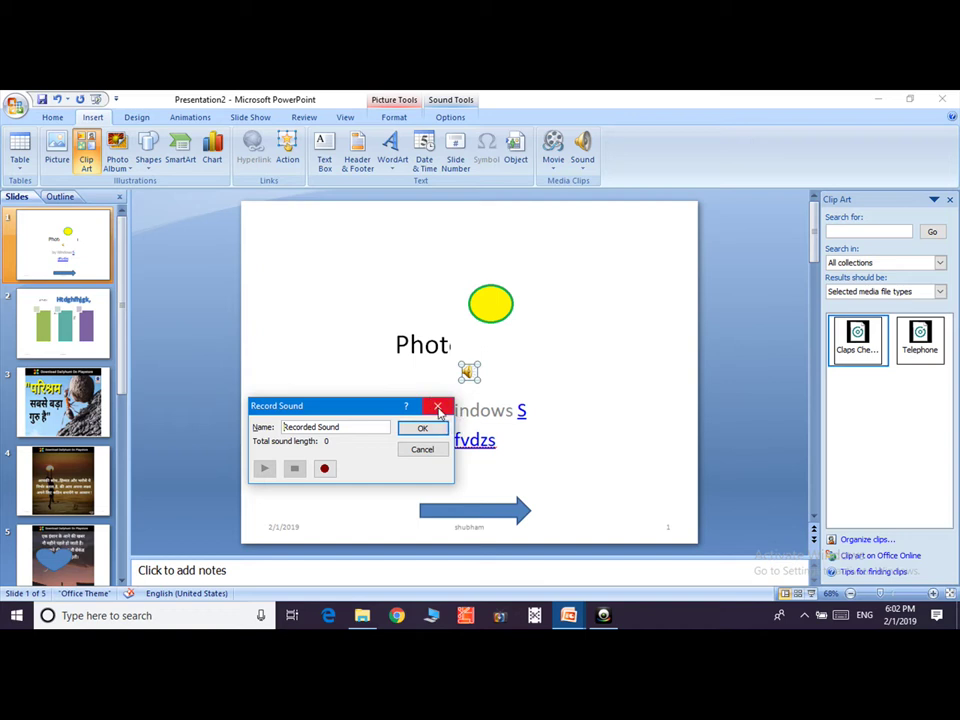
pyautogui.click(438, 409)
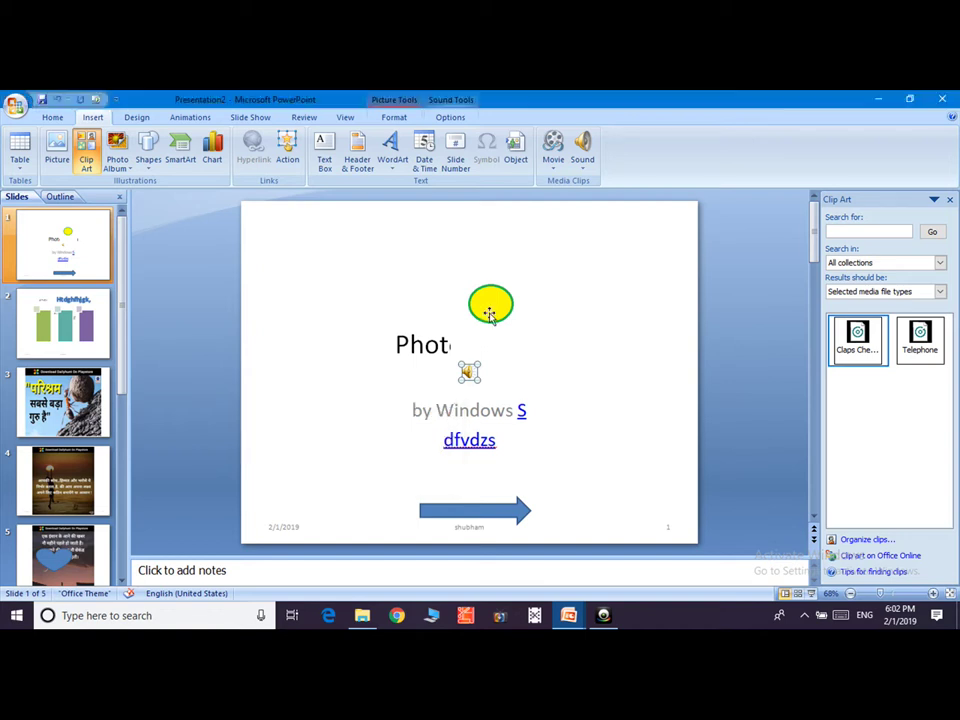